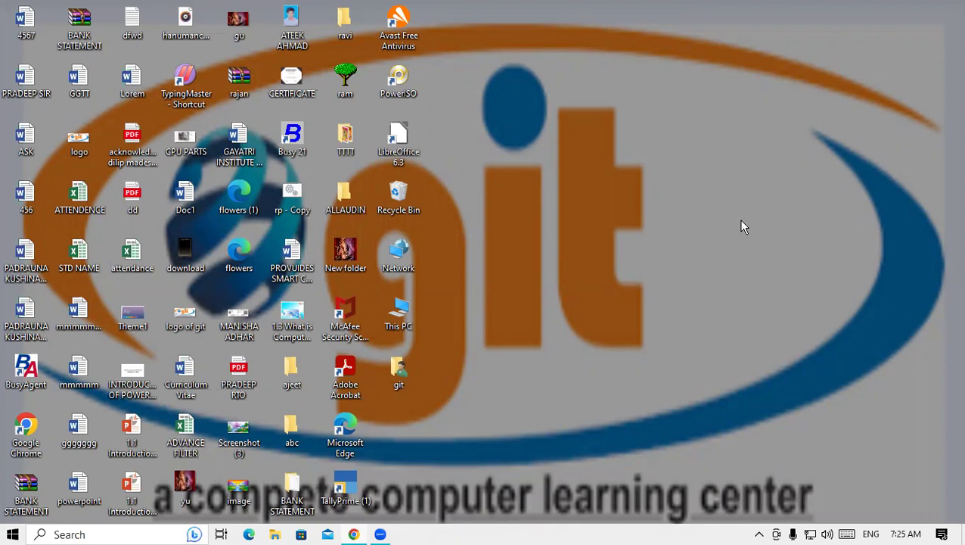
- Refresh the desktop, then launch TallyPrime and continue in Educational Mode
right_click(552, 134)
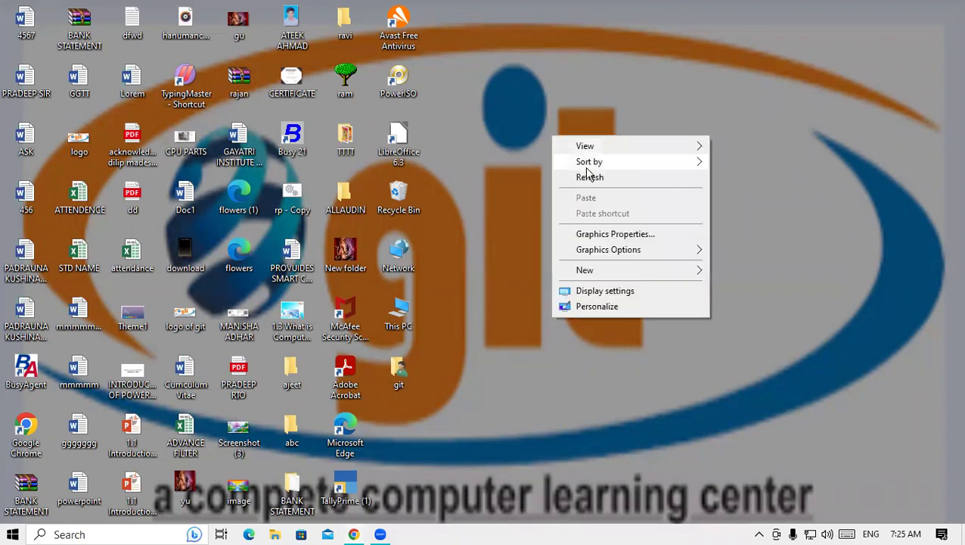
click(590, 178)
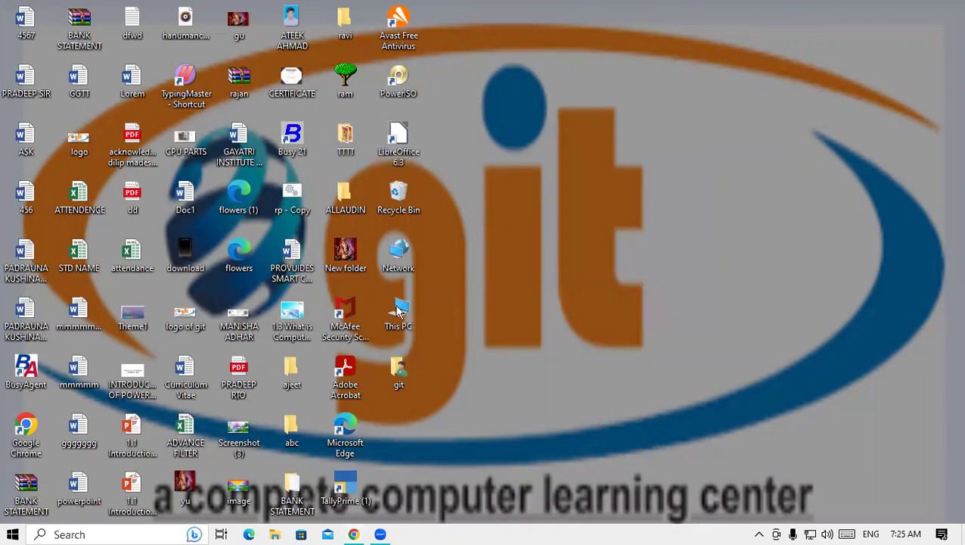
double_click(344, 487)
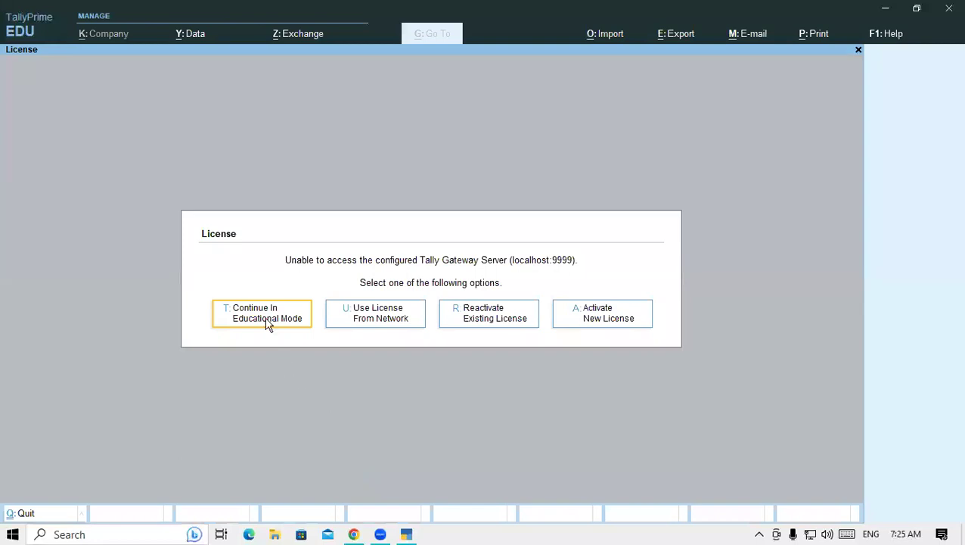
click(261, 313)
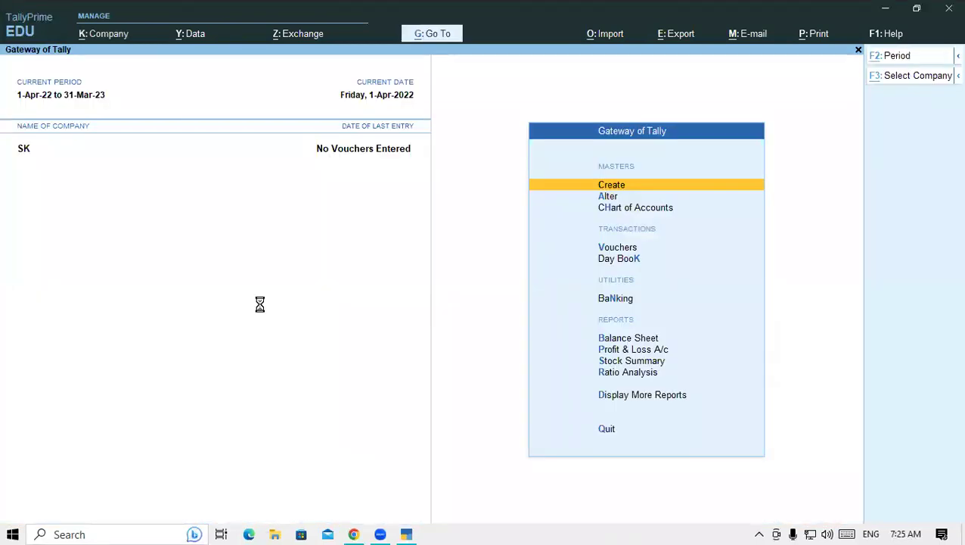
- Load the company Gayatri Computers Ltd from the tally7amSR folder on drive D
key(F3)
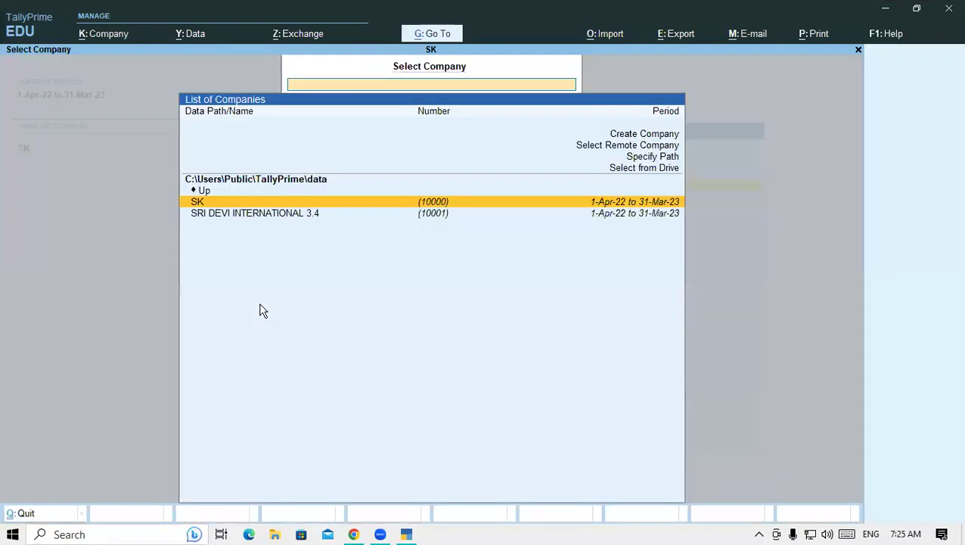
key(Up)
key(Up)
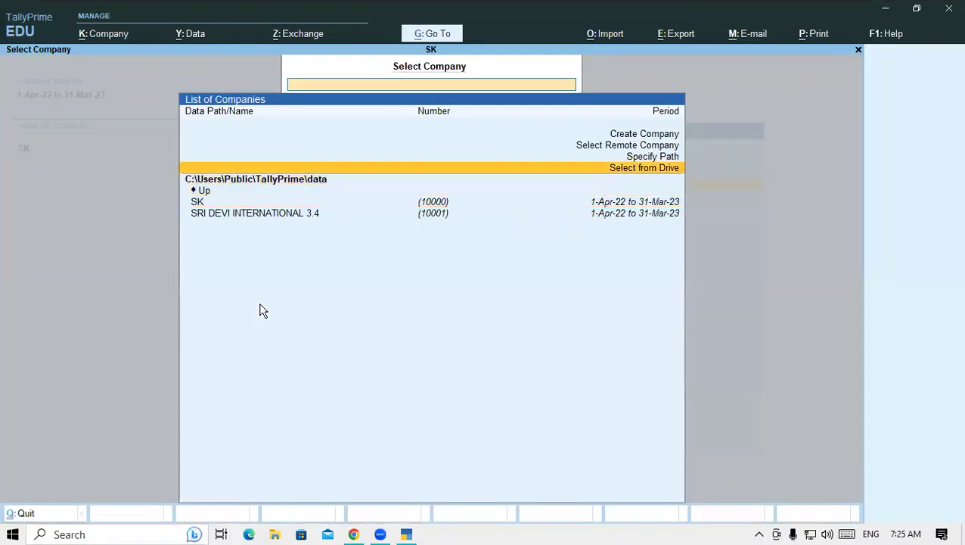
key(Return)
key(Down)
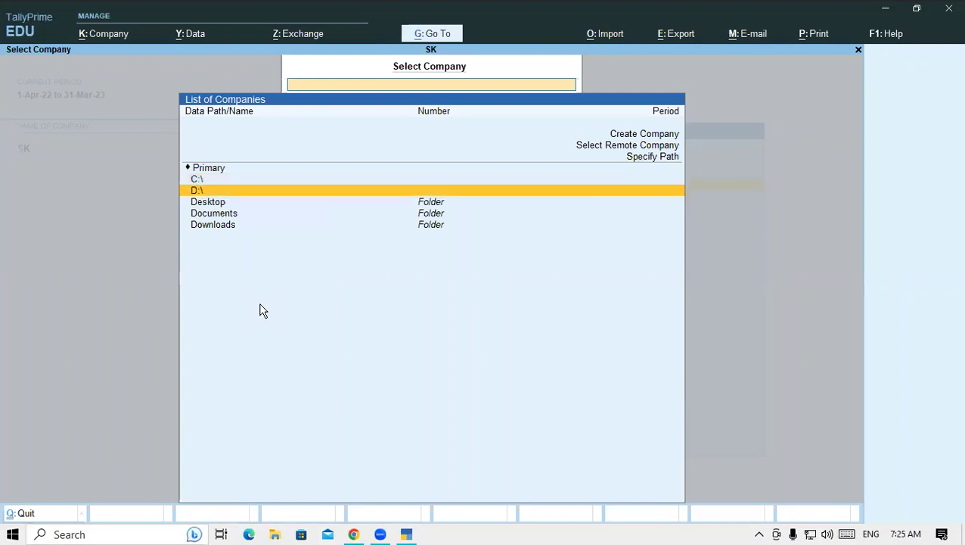
key(Return)
key(Down)
key(Down)
key(Down)
key(Down)
key(Down)
key(Down)
key(Down)
key(Down)
key(Down)
key(Down)
key(Down)
key(Down)
key(Down)
key(Down)
key(Down)
key(Down)
key(Down)
key(Down)
key(Down)
key(Down)
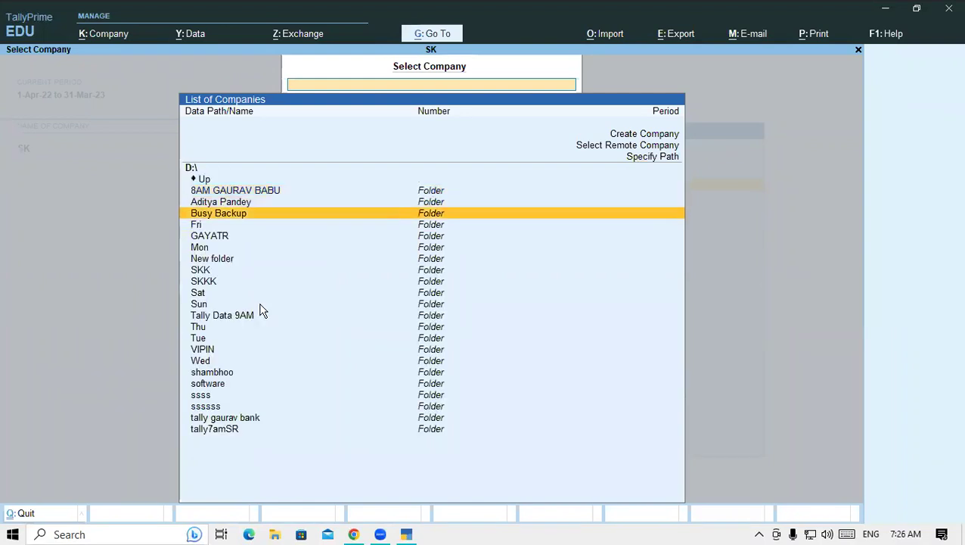
key(Return)
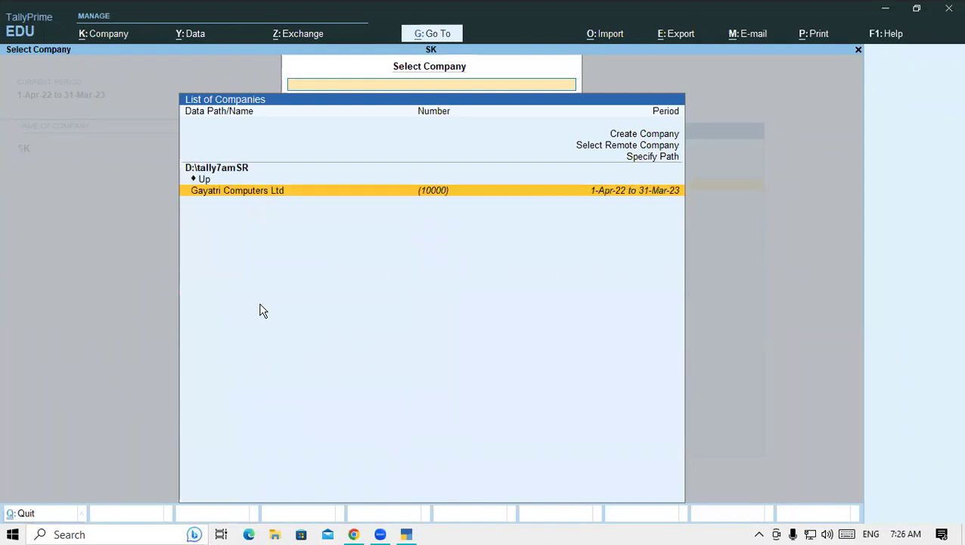
key(Return)
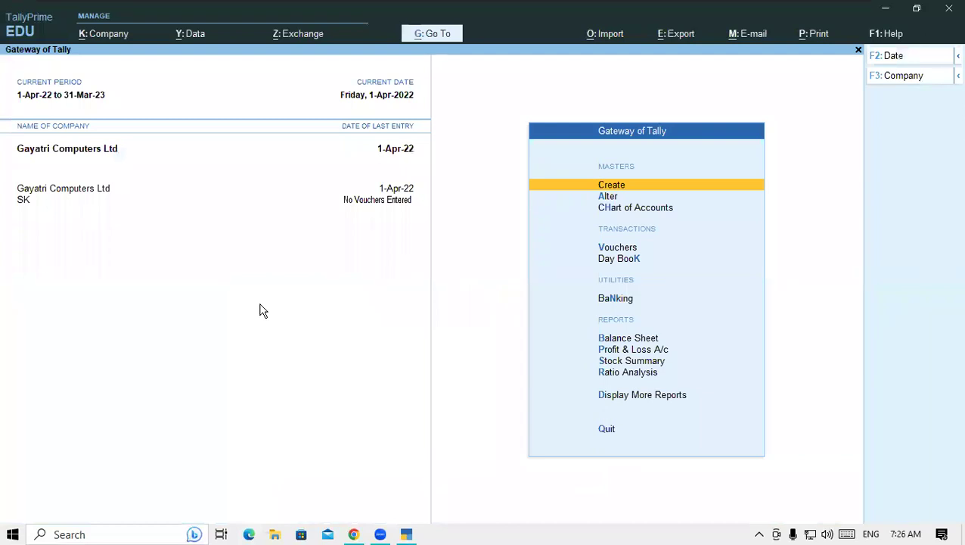
- Start a new Purchase voucher for Gayatri Computers Ltd
key(v)
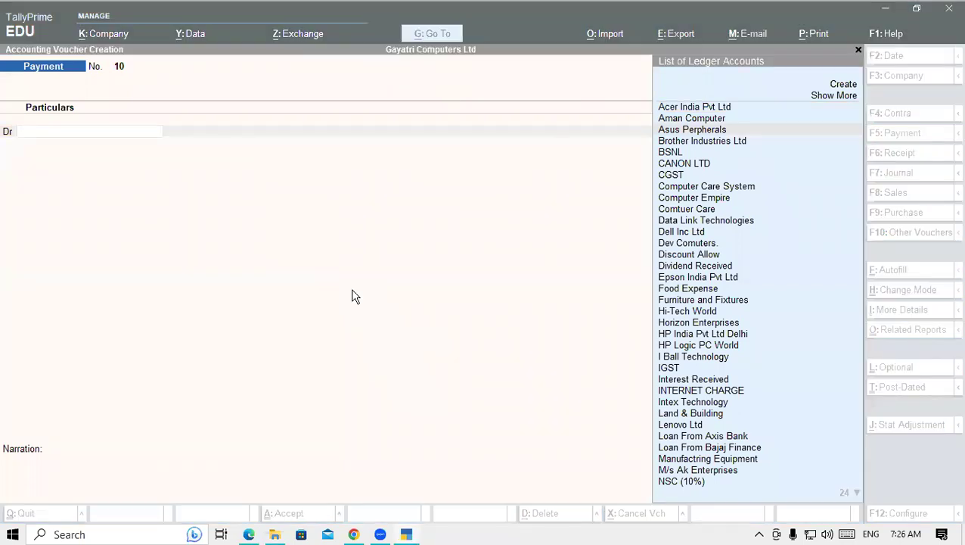
click(368, 243)
key(F9)
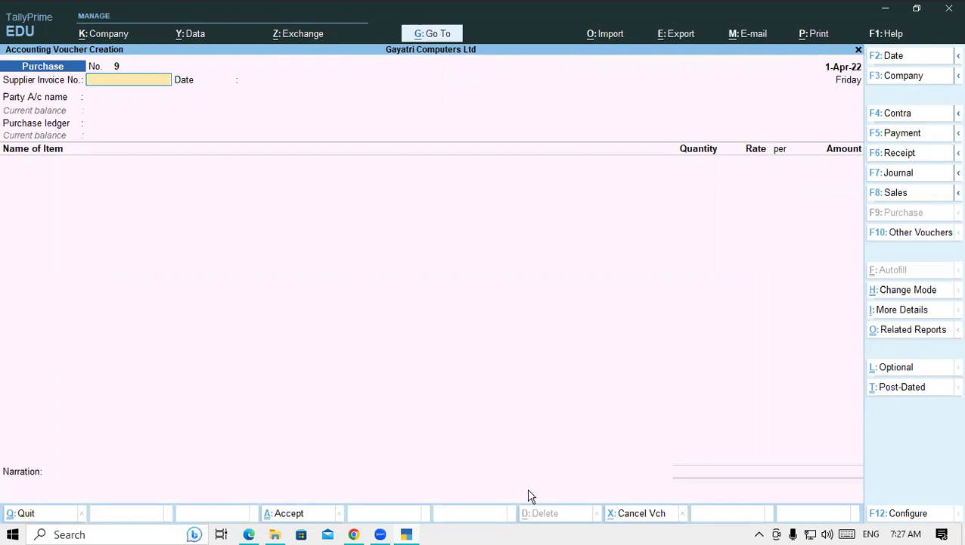
- Set the company feature "Use Discount column in invoices" to Yes and save the features
key(F11)
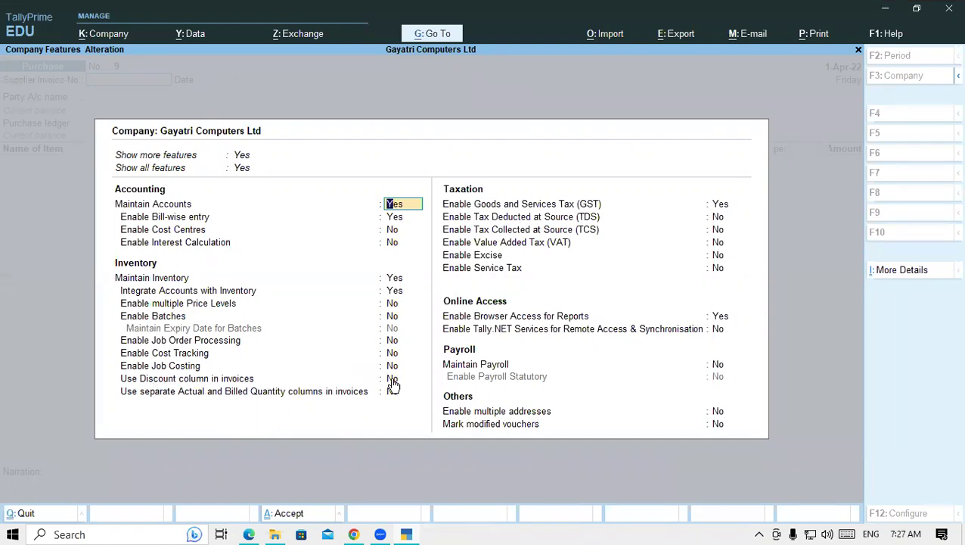
click(419, 379)
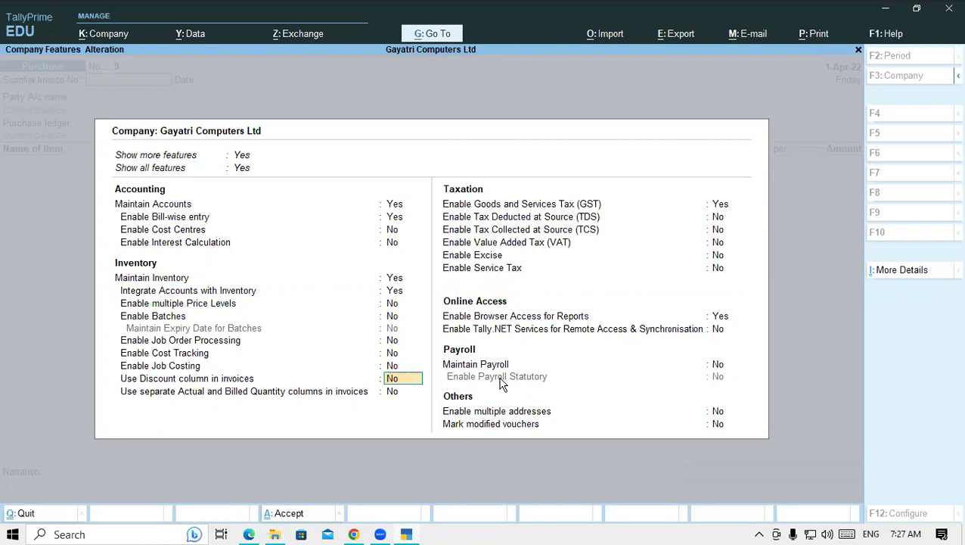
text(y)
key(Return)
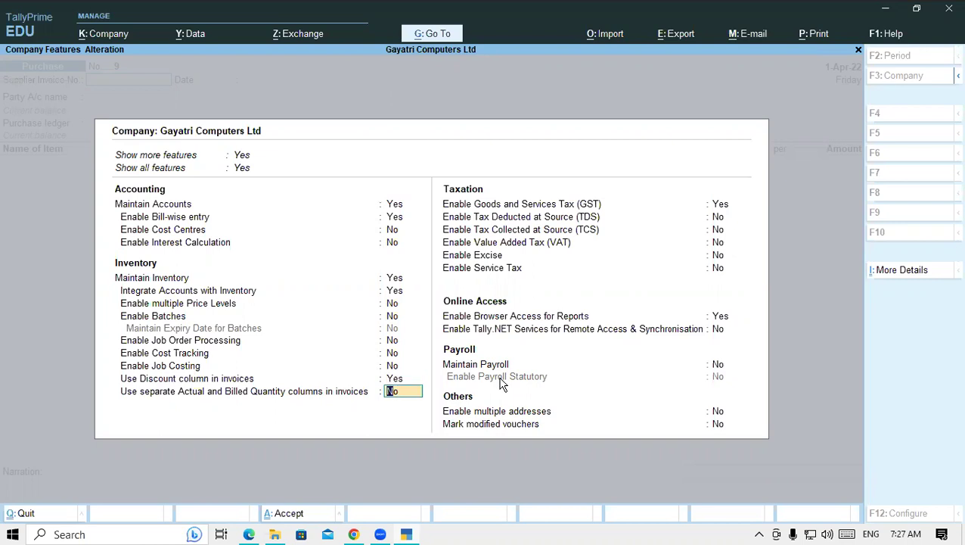
key(ctrl+a)
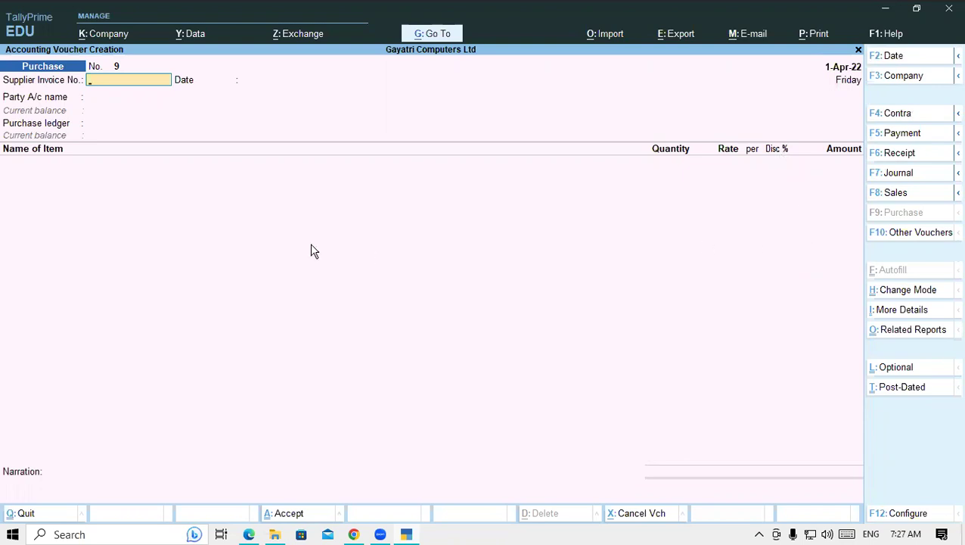
- Consult exercise 8 in the PDF in Edge, return to TallyPrime and enter supplier invoice number tax-55 with date 1-Apr-22
click(249, 534)
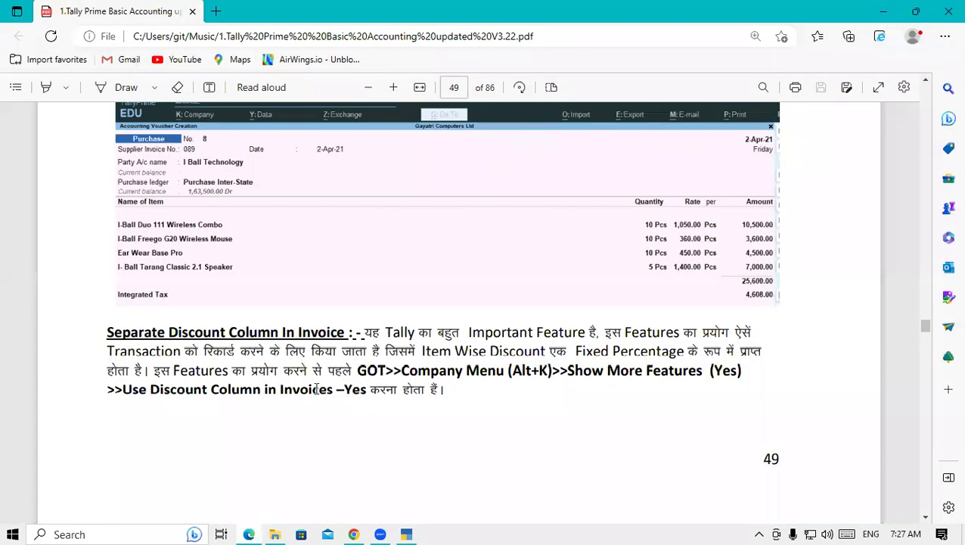
scroll(316, 388, down, 5)
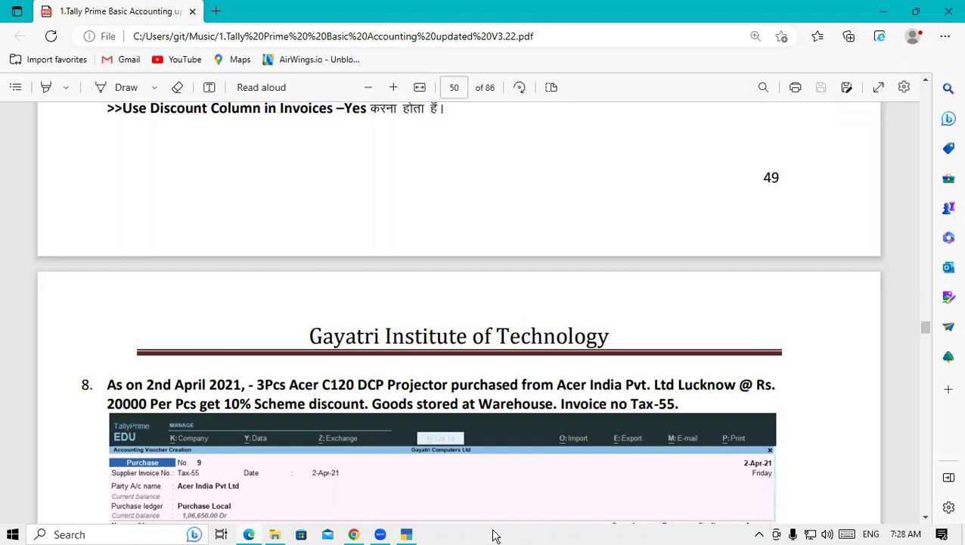
click(407, 534)
text(tax-55)
key(Return)
key(Return)
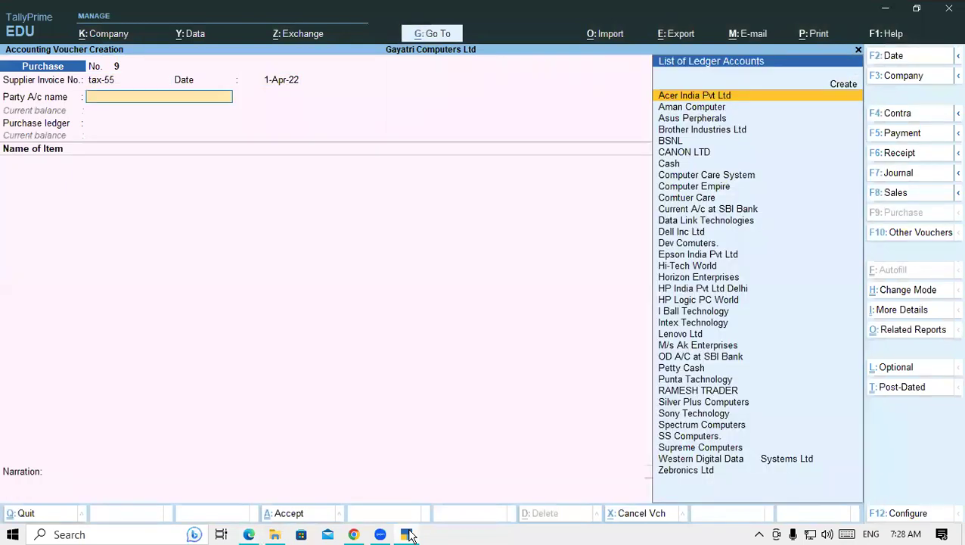
- Check the supplier in the PDF, then set the party account to Acer India Pvt Ltd and the purchase ledger to PURCHASE LOCAL
click(249, 534)
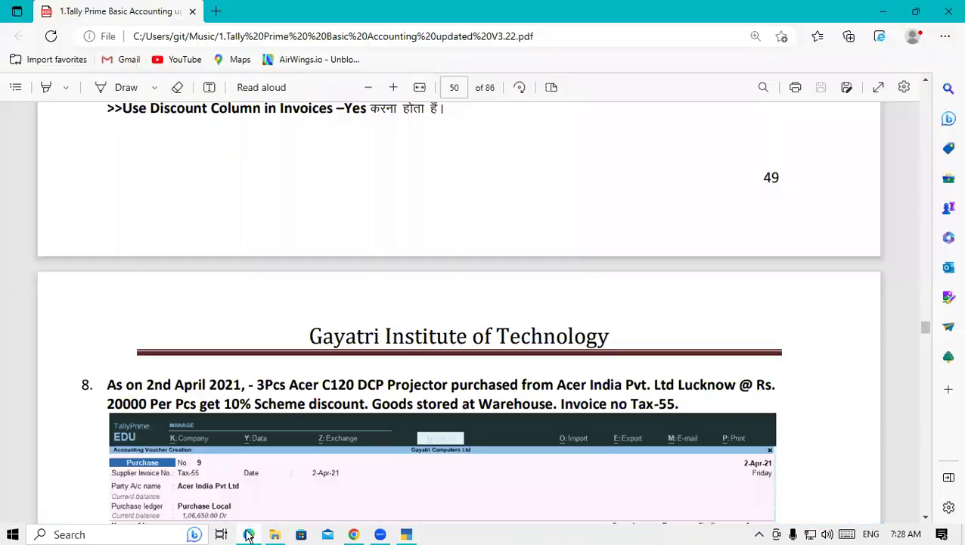
click(406, 535)
text(Ace)
key(Return)
key(ctrl+a)
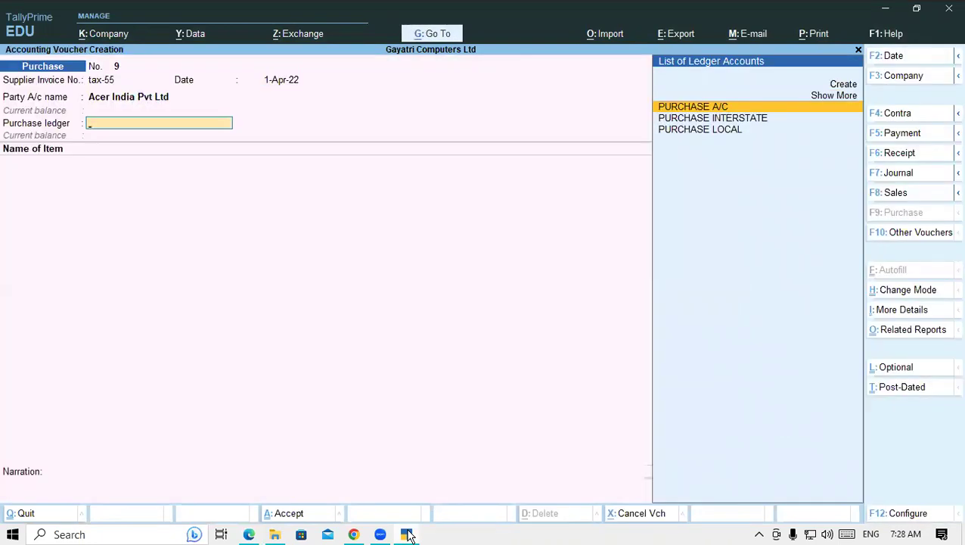
key(Down)
key(Down)
key(Return)
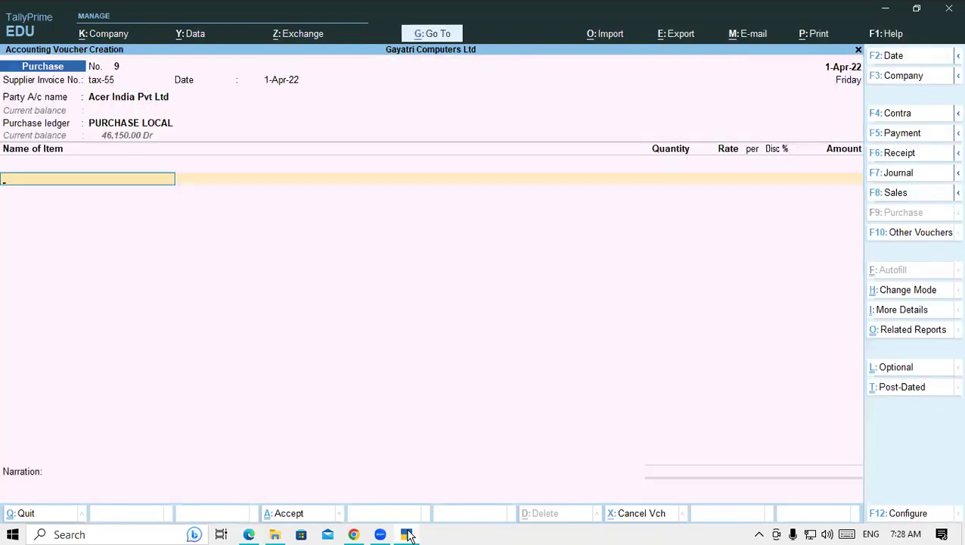
- Add the stock item Acer C120 DCP Projector without a description and allocate 3 pcs to Ware House
text(Ace)
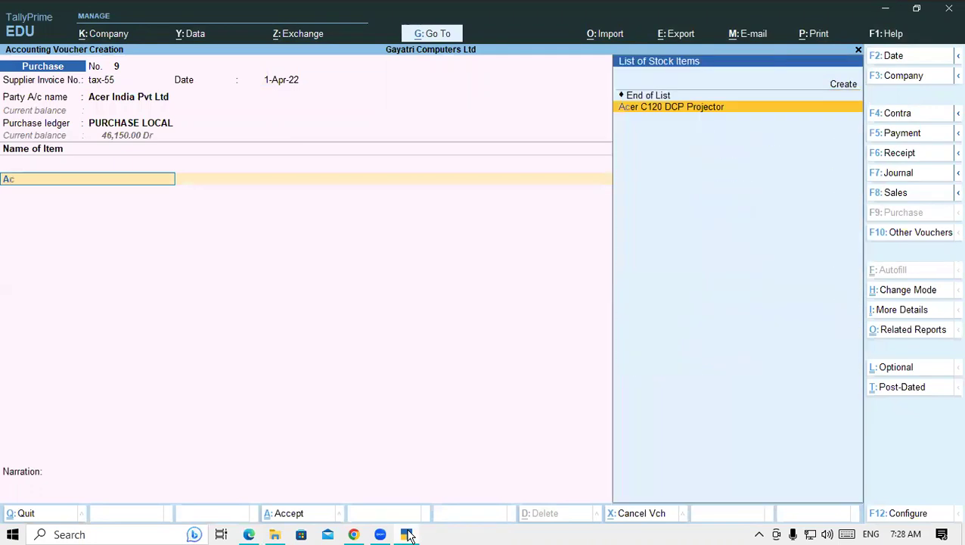
key(Return)
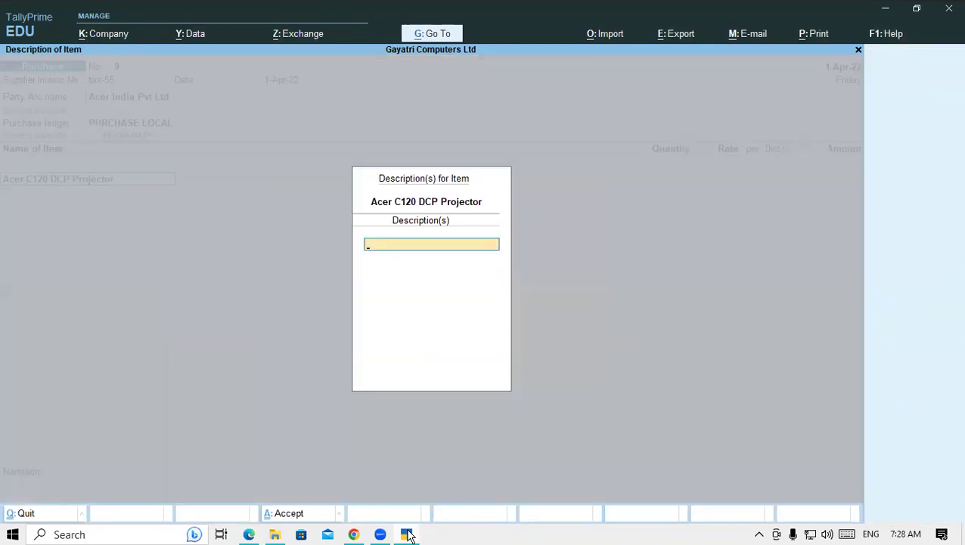
key(Return)
key(Return)
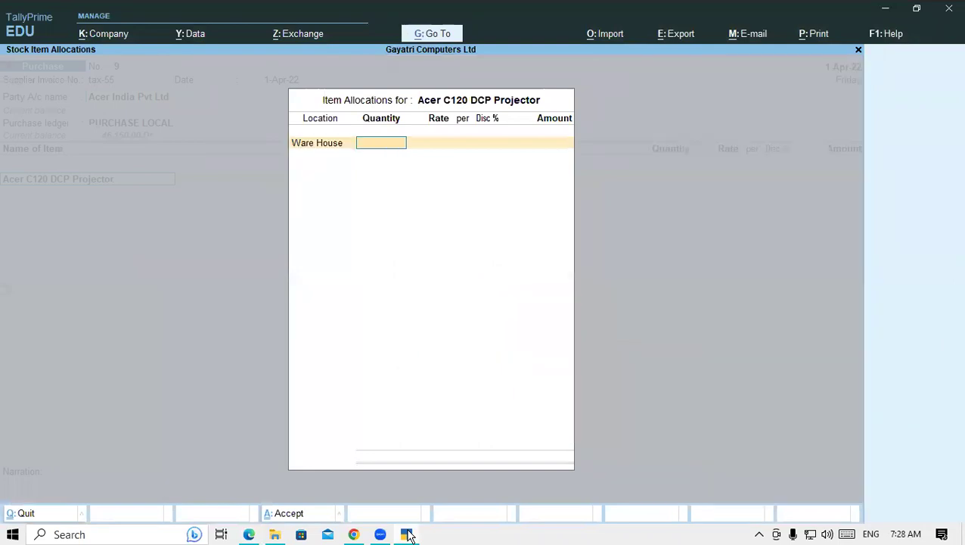
text(3)
key(Return)
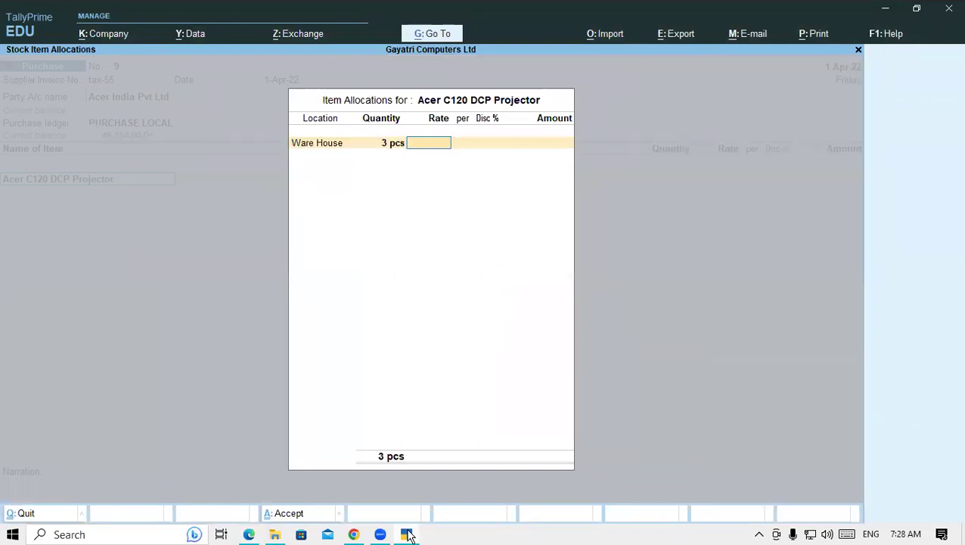
- Check the price in the PDF, then set the projector's rate to 20000 per pcs with a 10% discount and accept the allocation
click(249, 534)
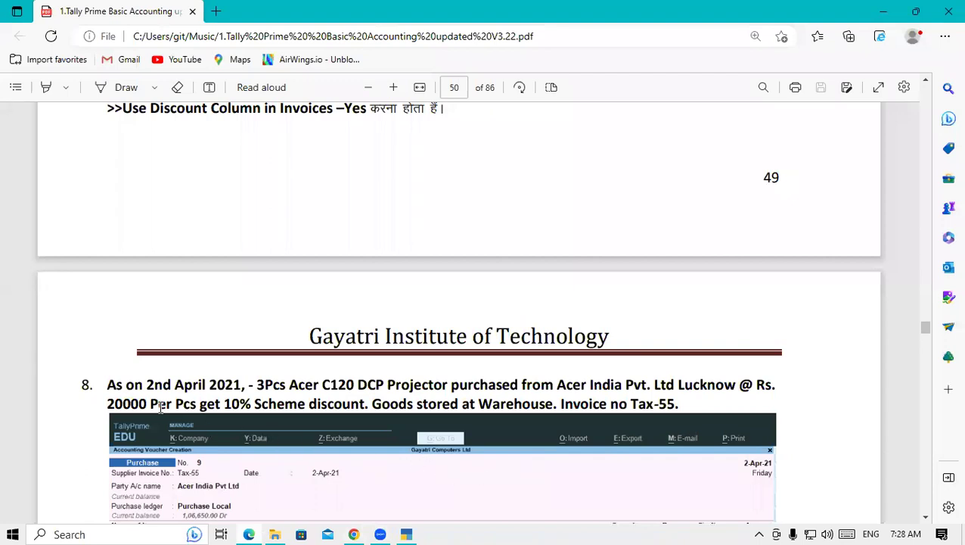
click(408, 534)
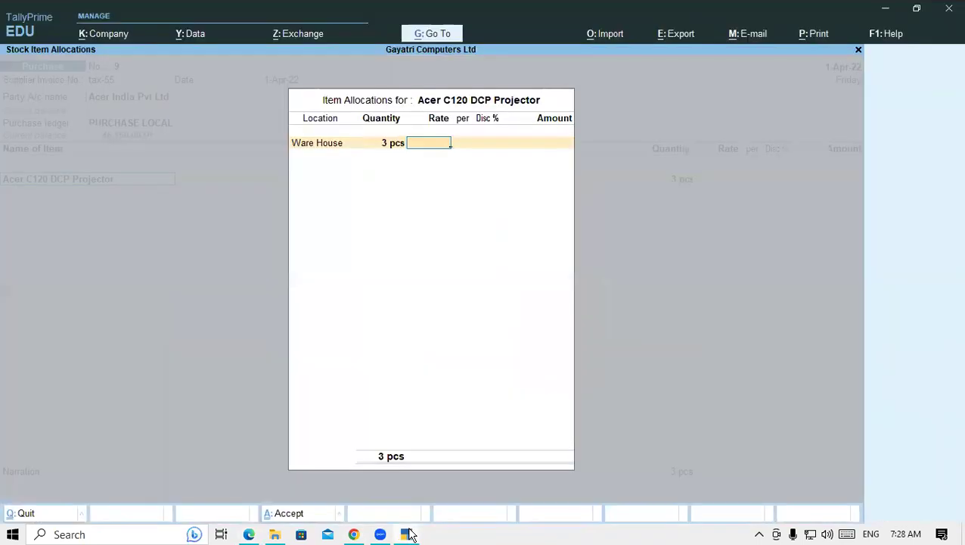
text(20000)
key(Return)
key(Return)
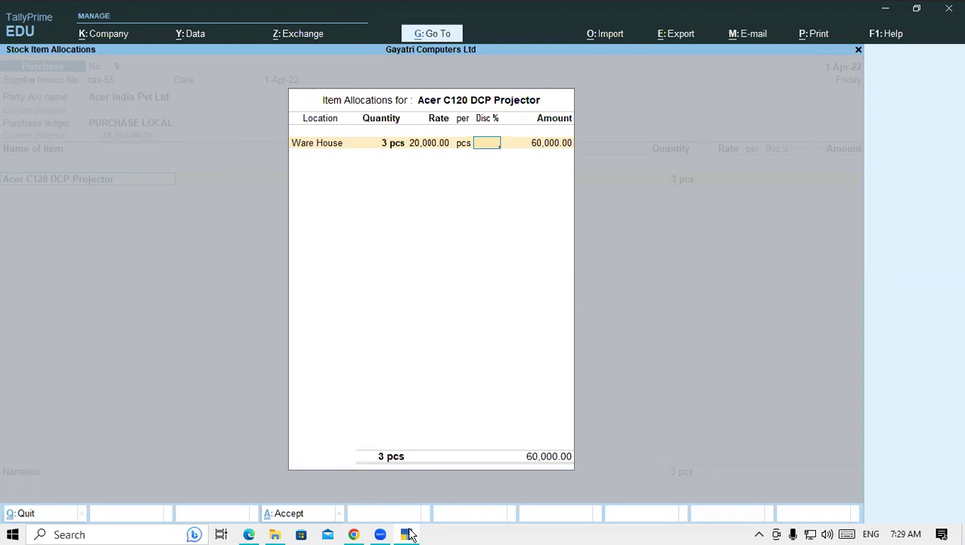
text(0)
key(Return)
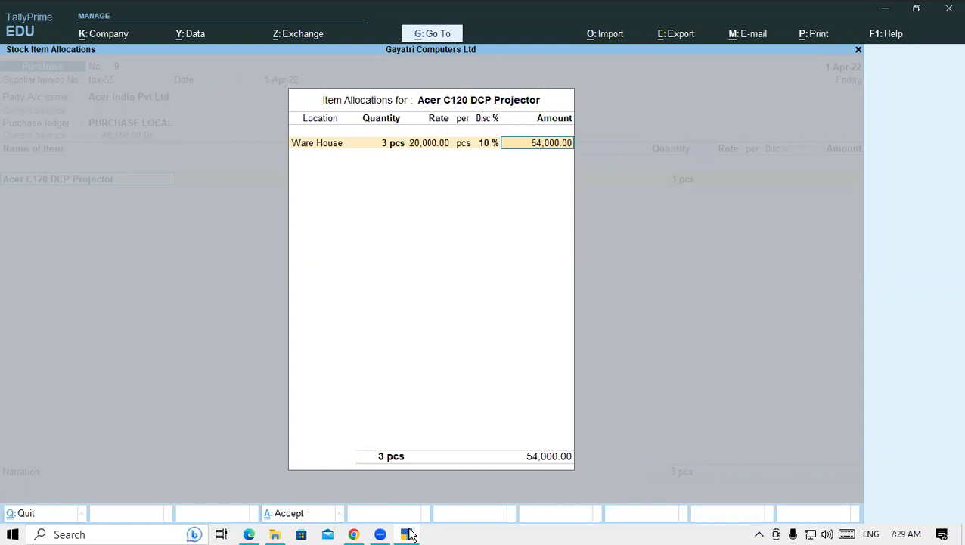
key(Return)
key(Return)
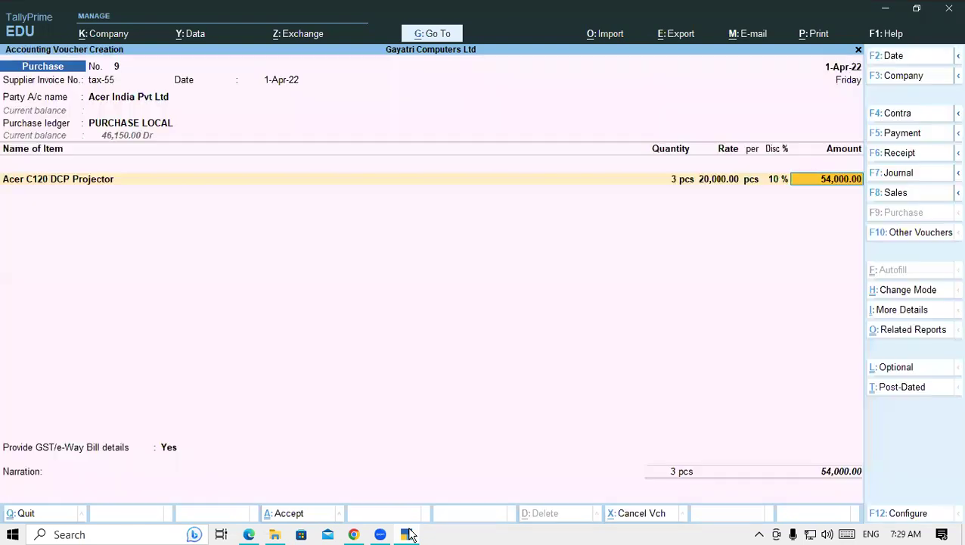
- Add the CGST and SGST tax ledgers below the projector item in the purchase voucher
key(Return)
key(Return)
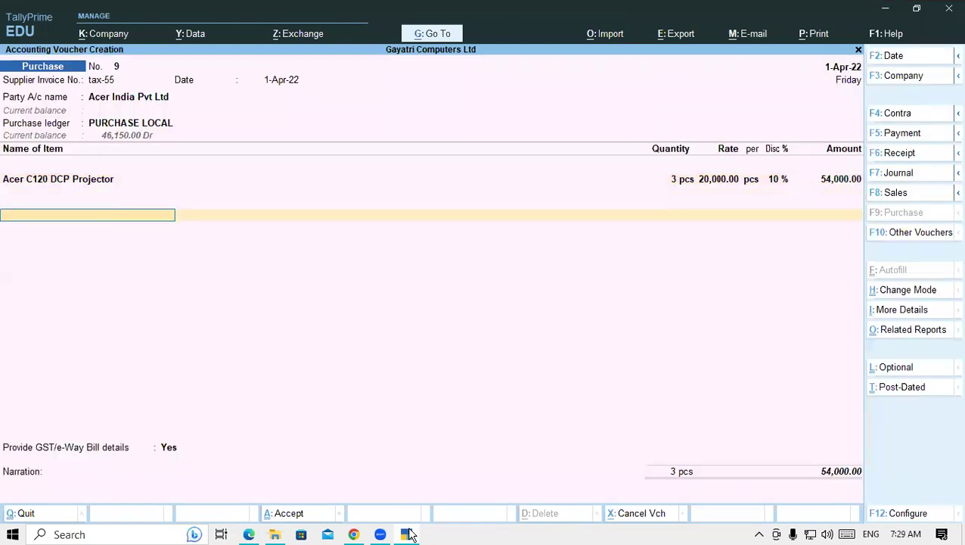
text(Cg)
key(Return)
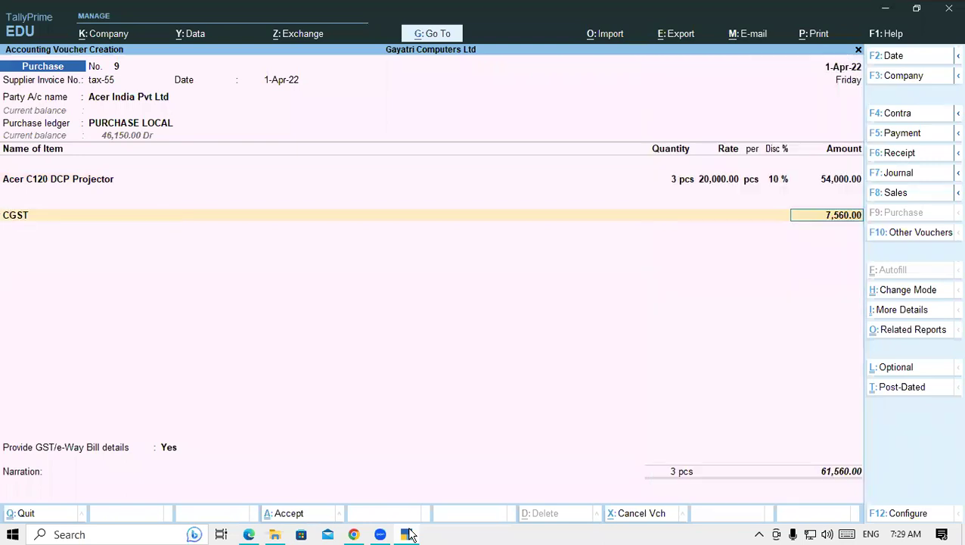
key(Return)
text(Sg)
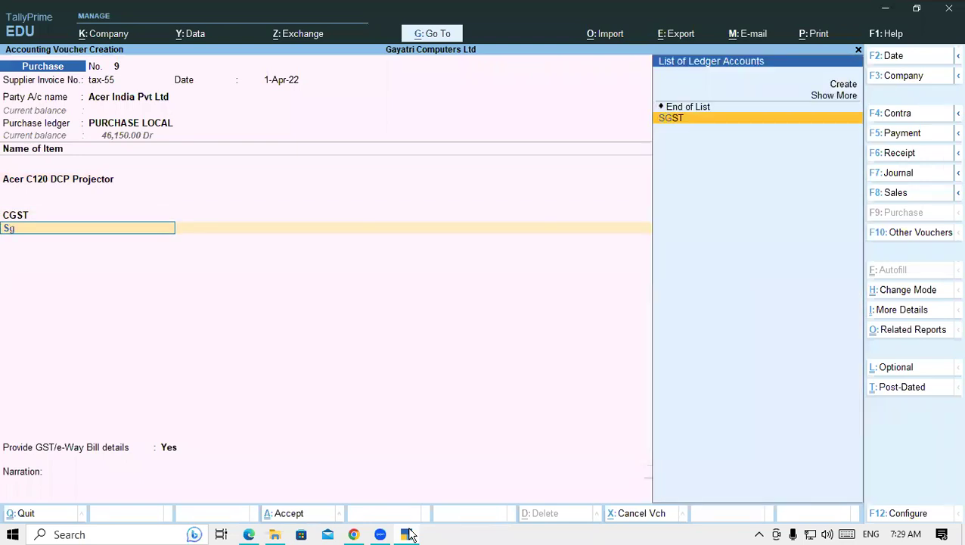
key(Return)
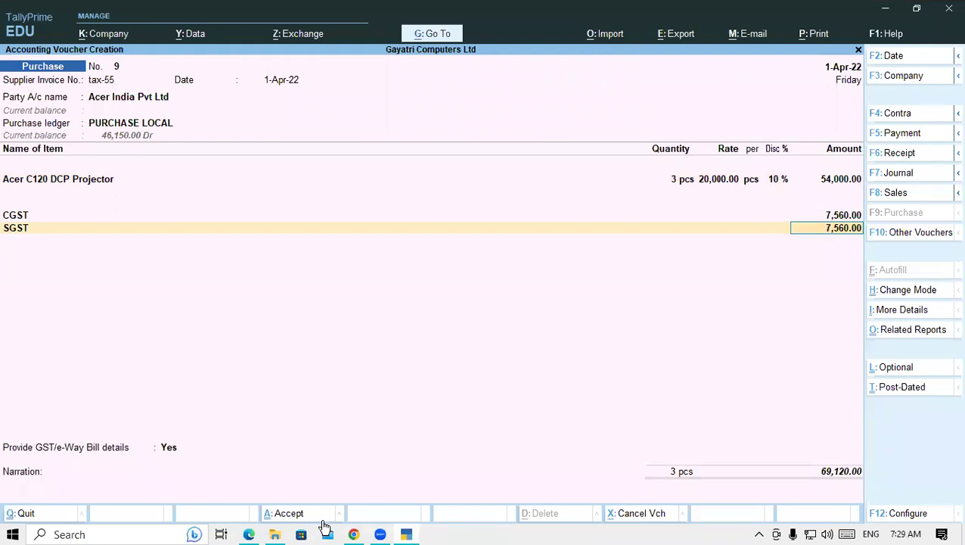
- Compare the projector voucher's tax amounts and invoice total with exercise 8 in the PDF
click(249, 534)
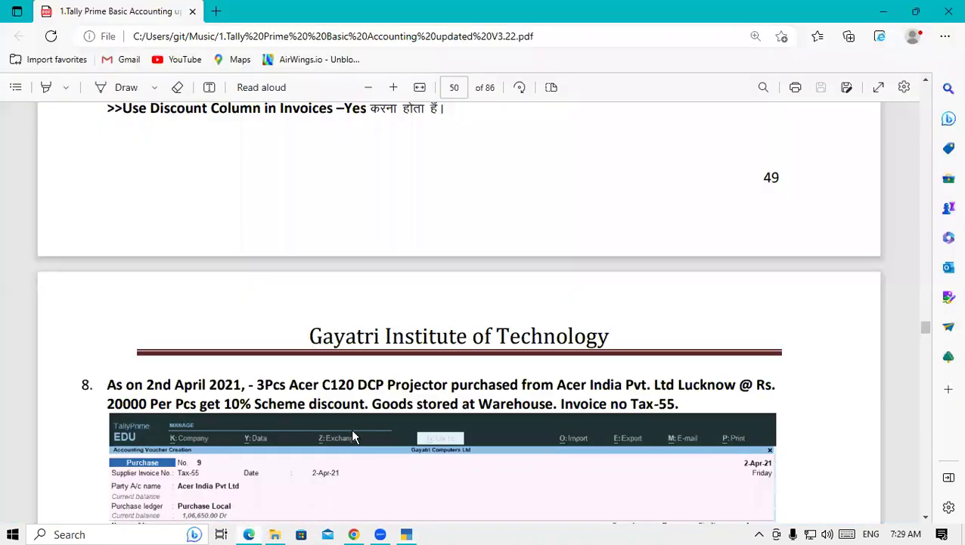
scroll(352, 434, down, 3)
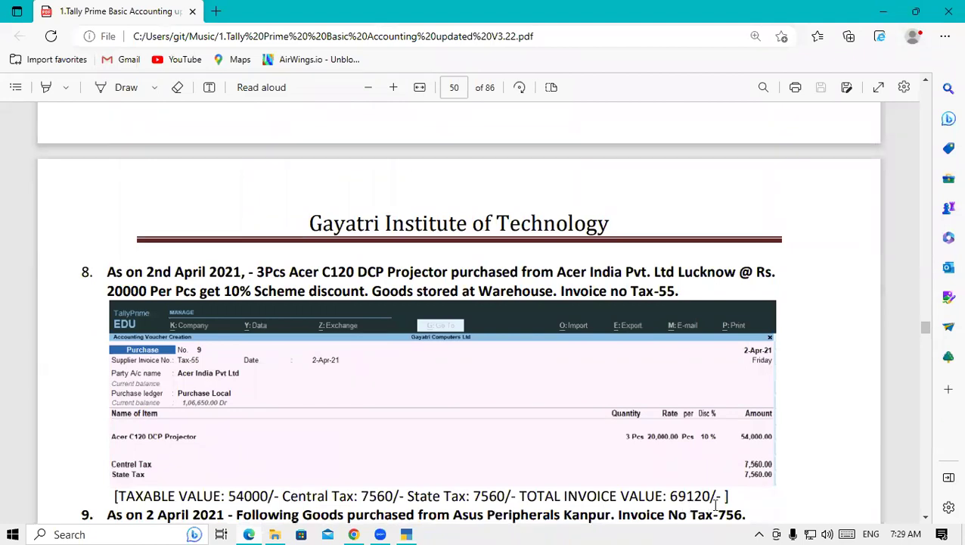
click(408, 534)
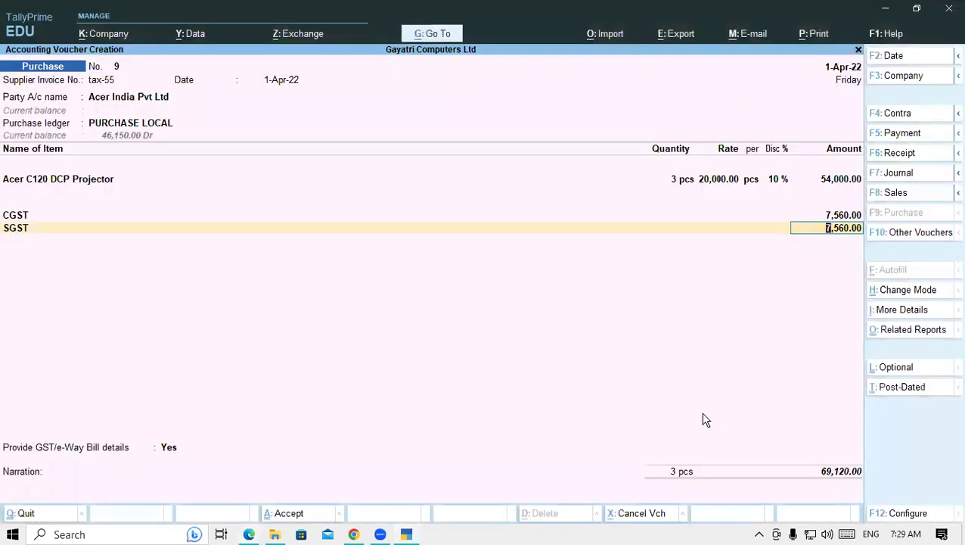
- Set Provide GST/e-Way Bill details to No, leave the narration empty, and save the Acer India purchase voucher
key(Return)
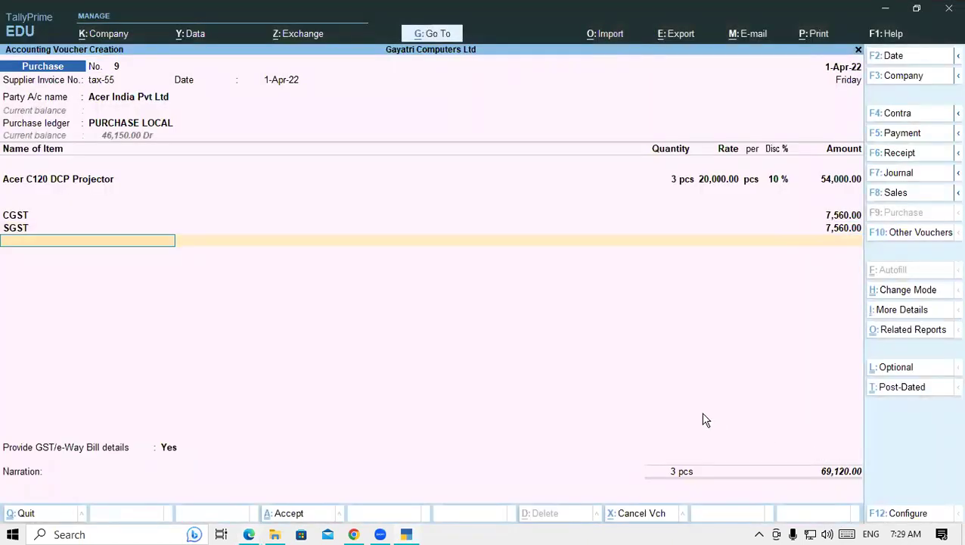
key(Return)
key(Up)
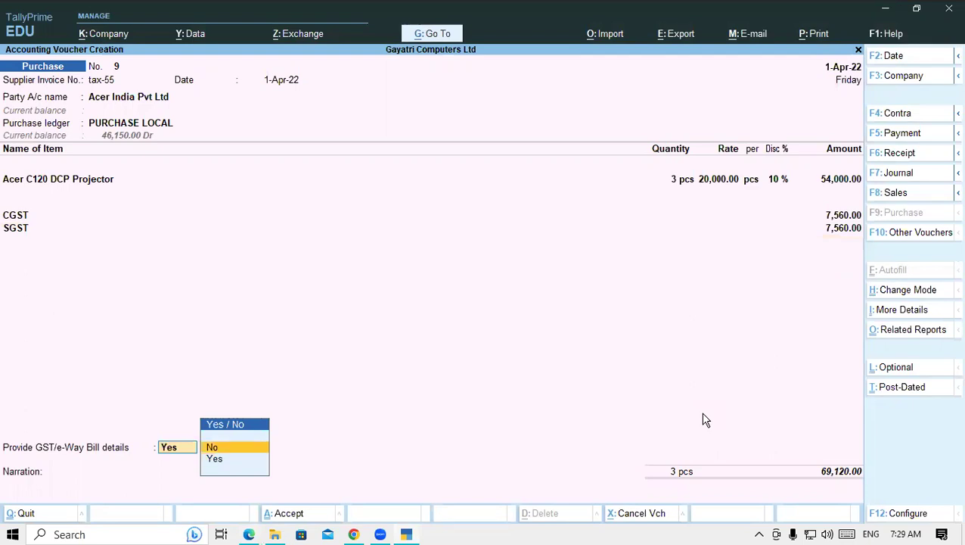
key(Return)
key(Return)
key(Return)
key(Return)
key(Return)
key(Return)
key(Return)
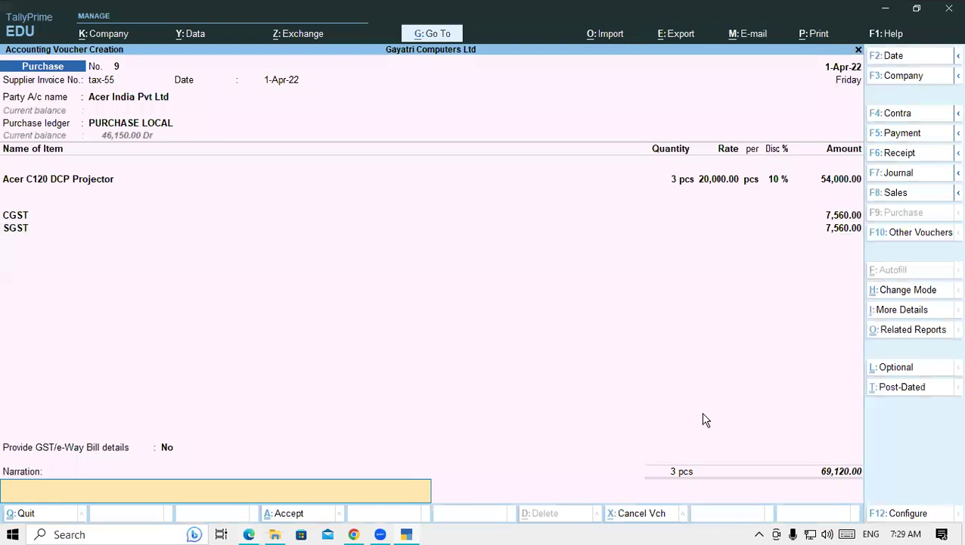
key(Return)
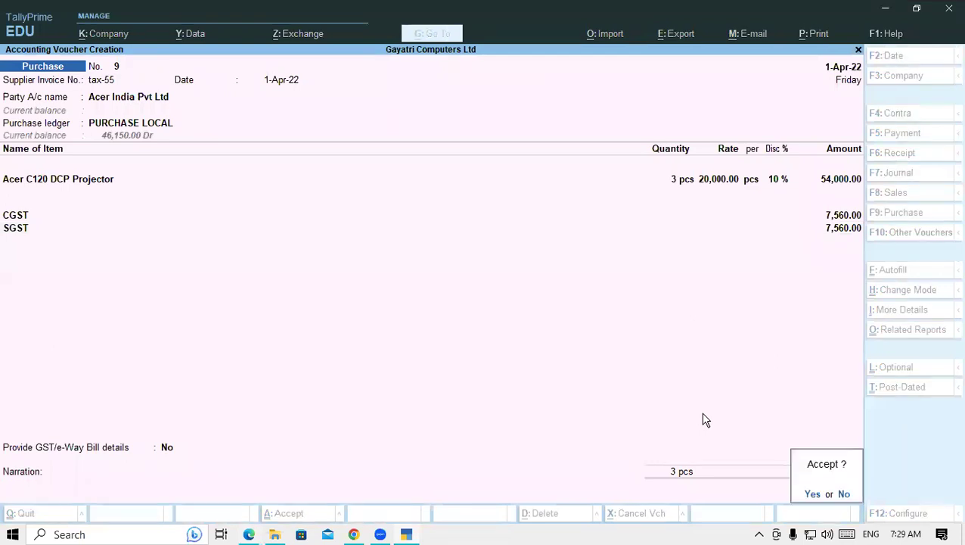
key(Return)
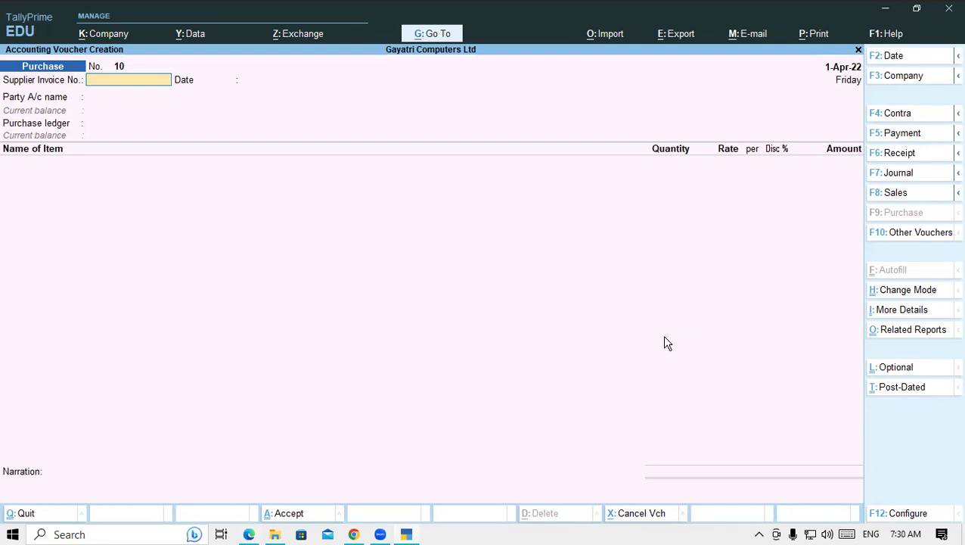
- Calculate the 10% discount with the built-in calculator as 60000*10/100, then close the calculator
key(ctrl)
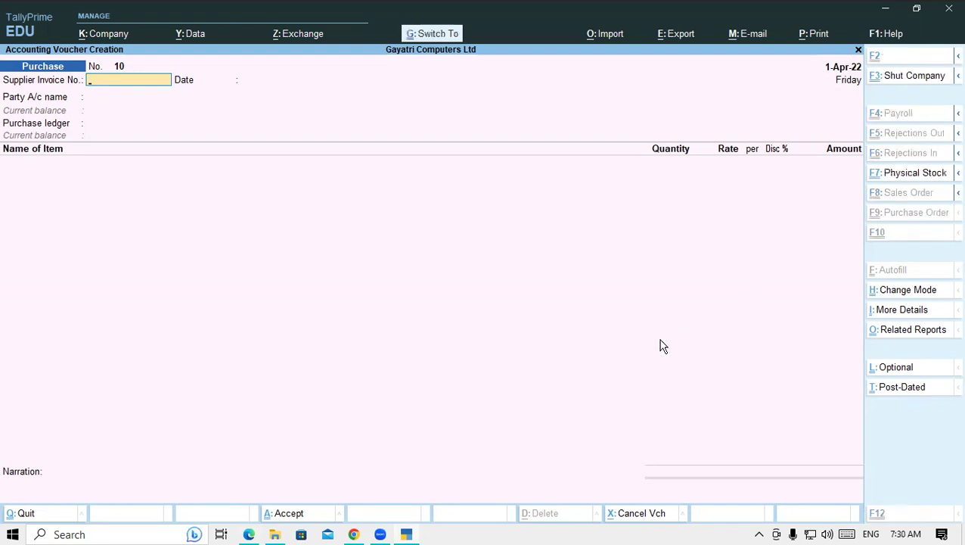
key(ctrl+n)
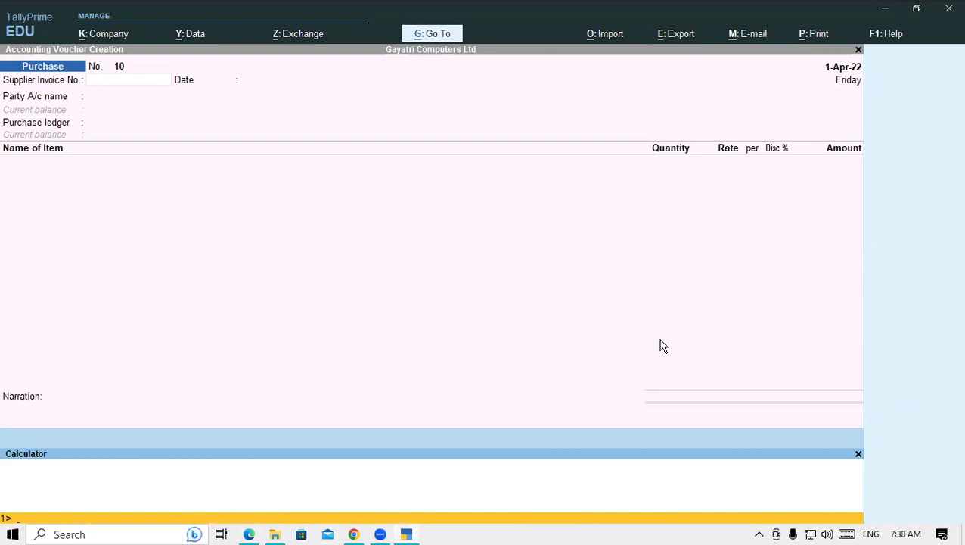
text(60000*10/100)
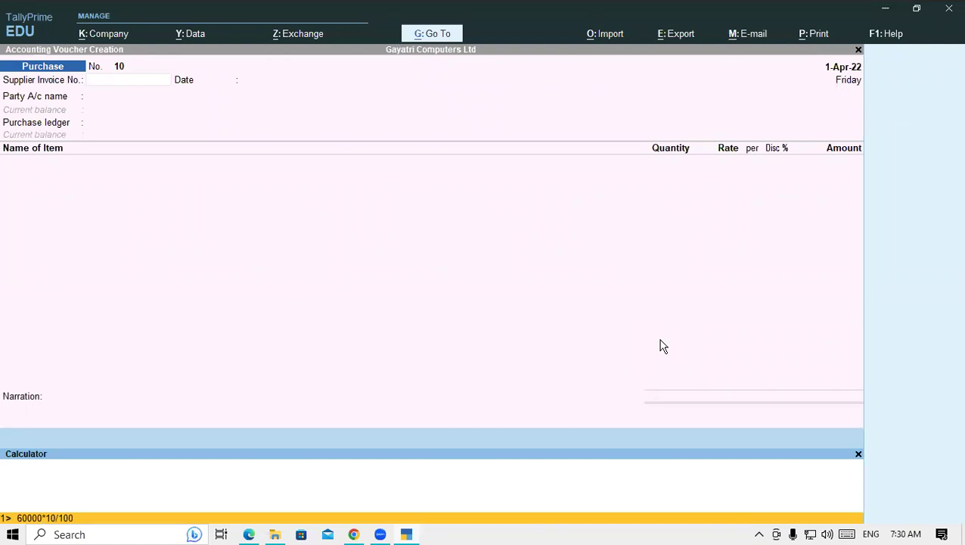
key(Return)
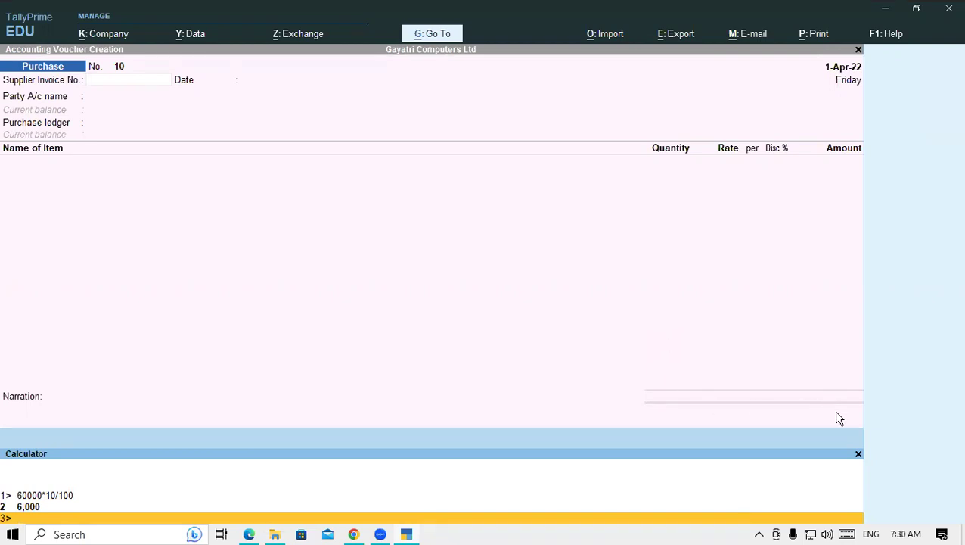
click(858, 454)
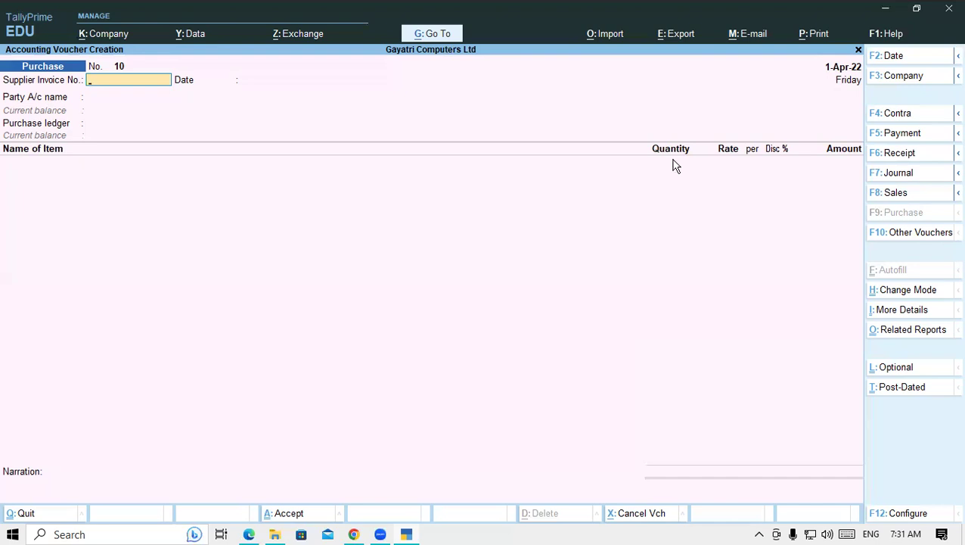
- Read exercise 9 in the PDF, then set the new purchase voucher's supplier invoice number to Tax-756 with the default date
click(249, 534)
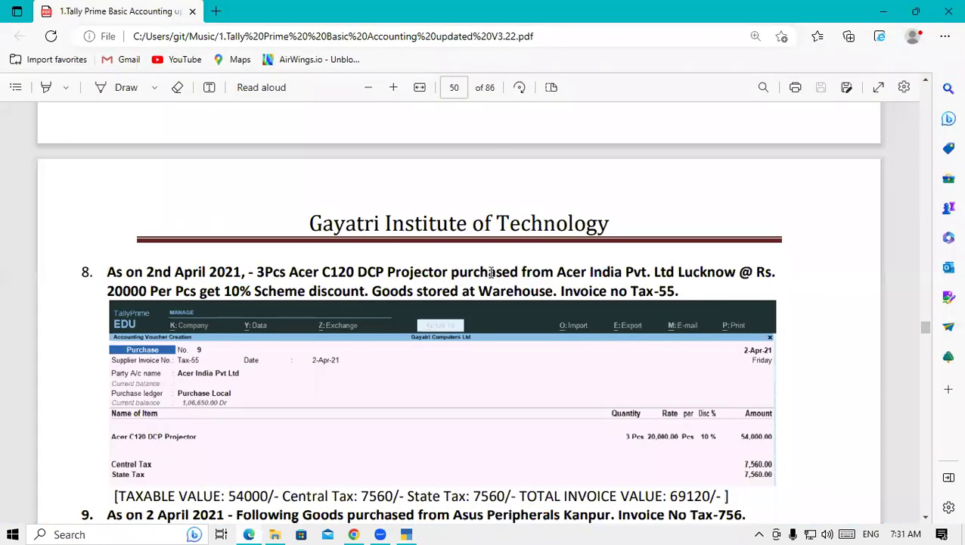
scroll(491, 273, down, 3)
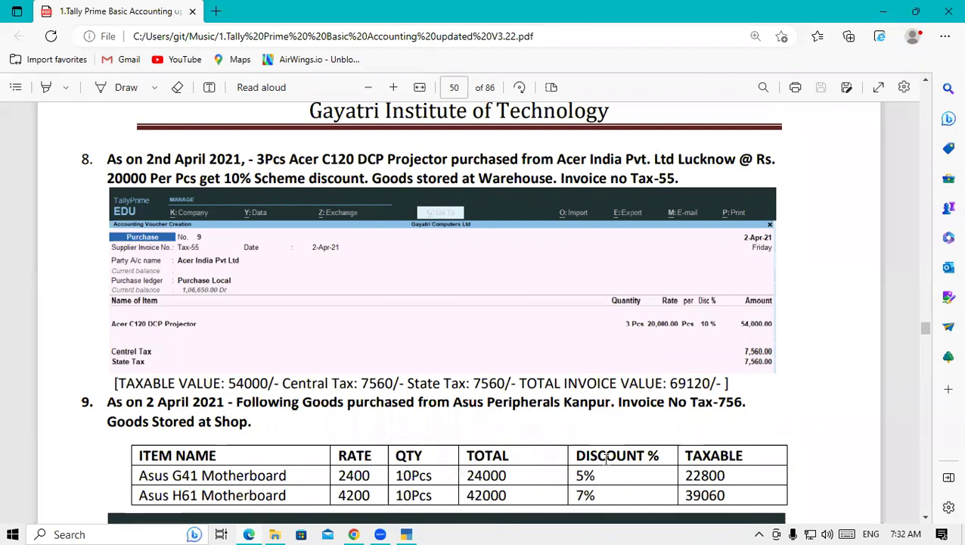
click(409, 535)
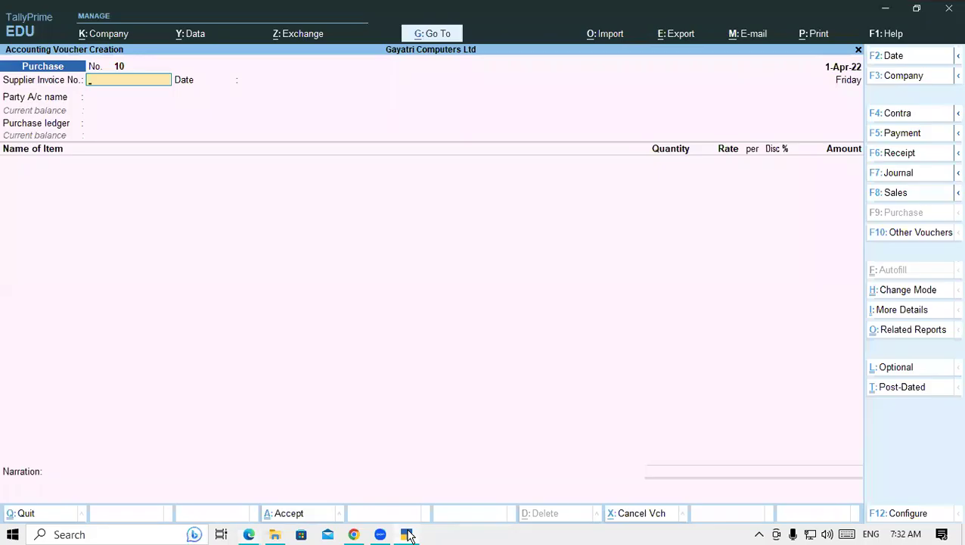
text(Tax-756)
key(Return)
key(Return)
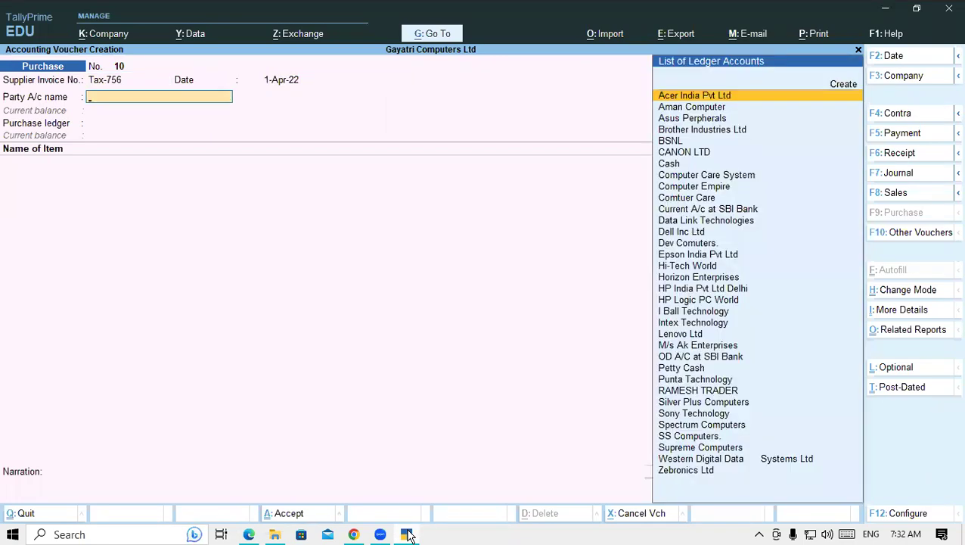
- Check the supplier in the PDF, then set the party account to Asus Perpherals and accept its receipt and party details unchanged
click(249, 535)
click(406, 535)
text(As)
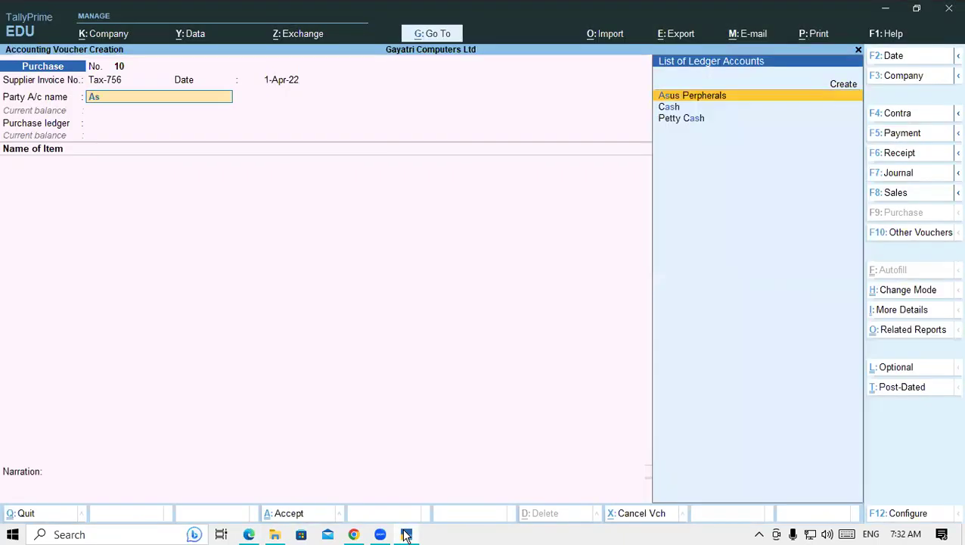
key(Return)
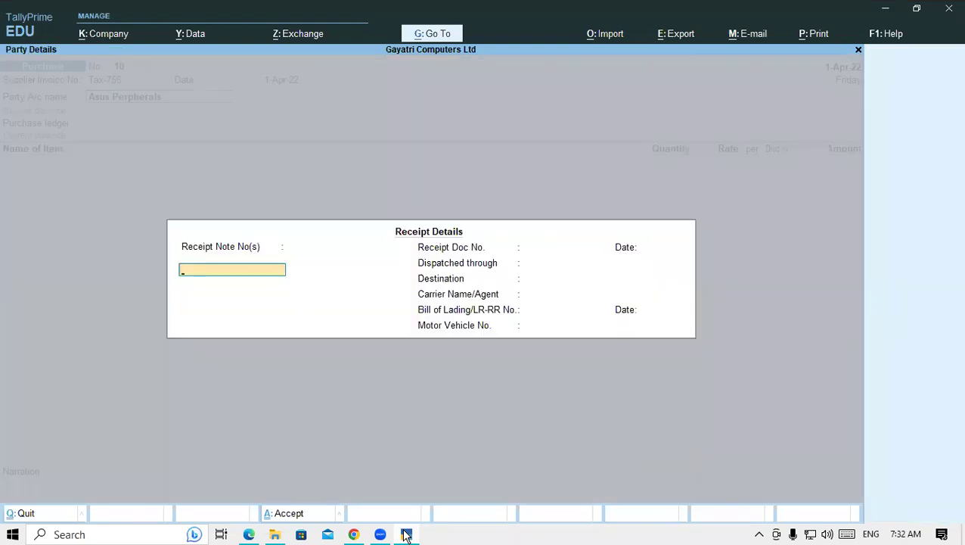
key(Return)
key(Return)
key(Return)
key(Return)
key(Return)
key(Return)
key(Return)
key(Return)
key(Return)
key(Return)
key(Return)
key(Return)
key(Return)
key(Return)
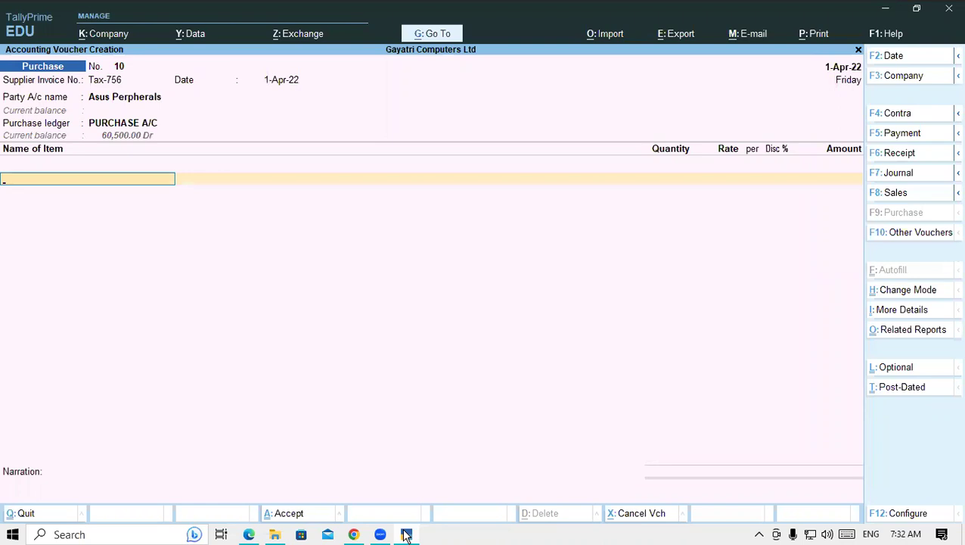
- Change the voucher's purchase ledger to PURCHASE LOCAL
key(BackSpace)
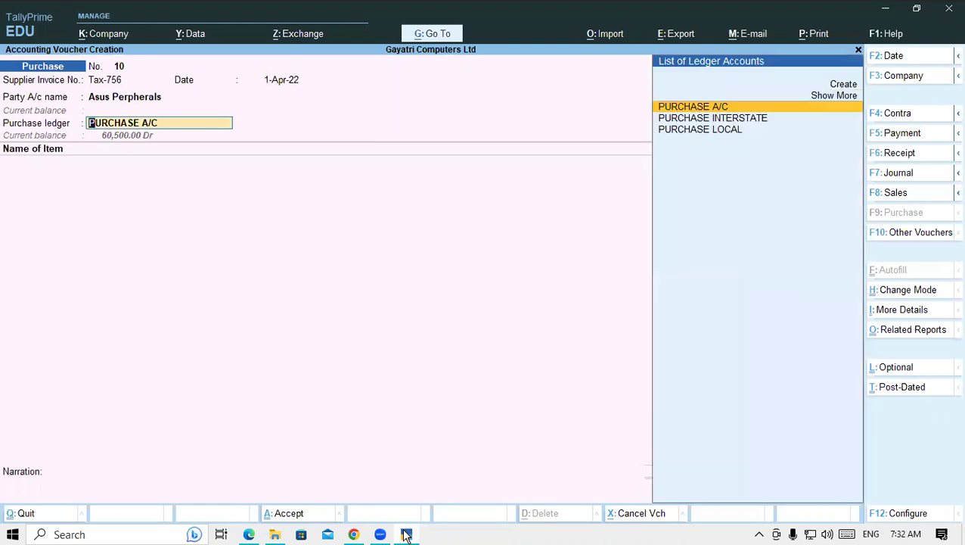
key(Down)
key(Down)
key(Return)
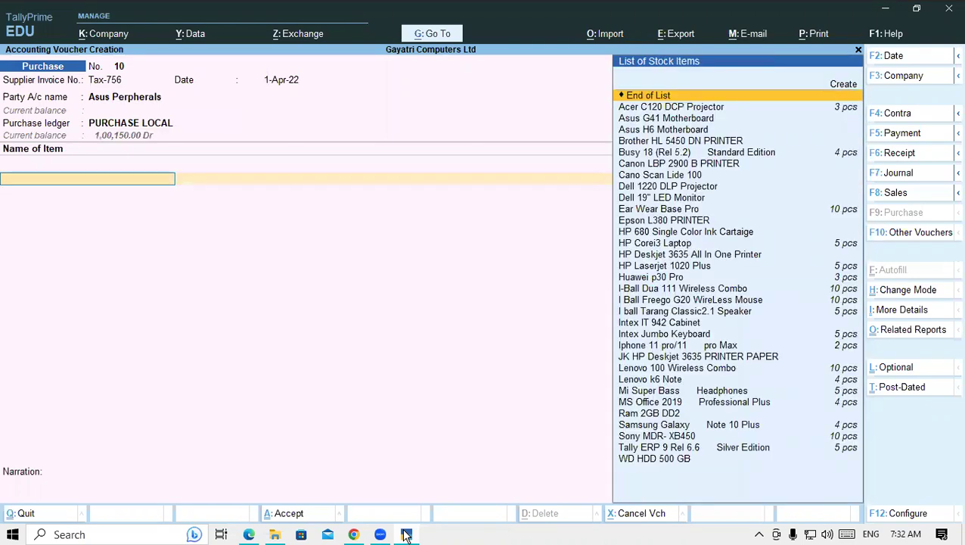
- Add the stock item Asus G41 Motherboard without a description, check the storage place in the PDF, and allocate it to Shop
text(As)
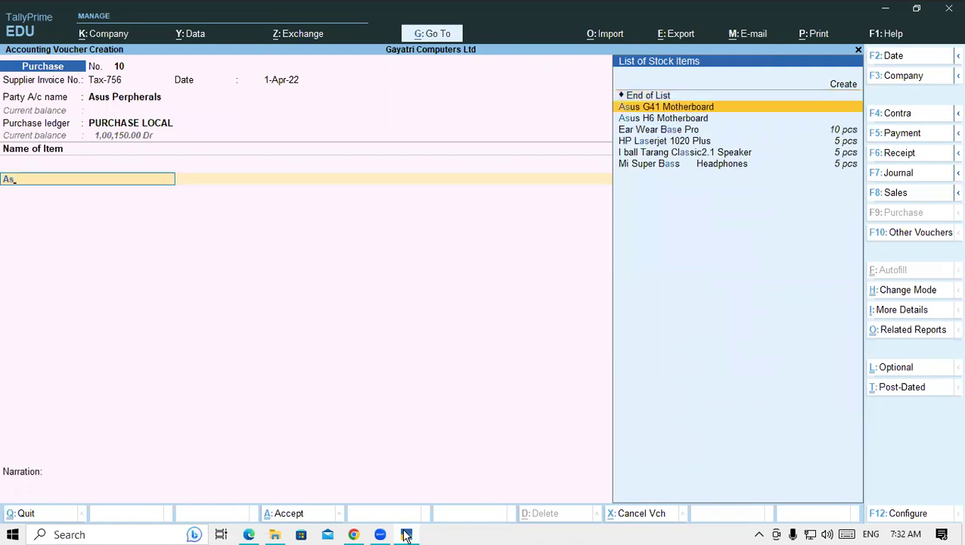
key(Return)
key(Return)
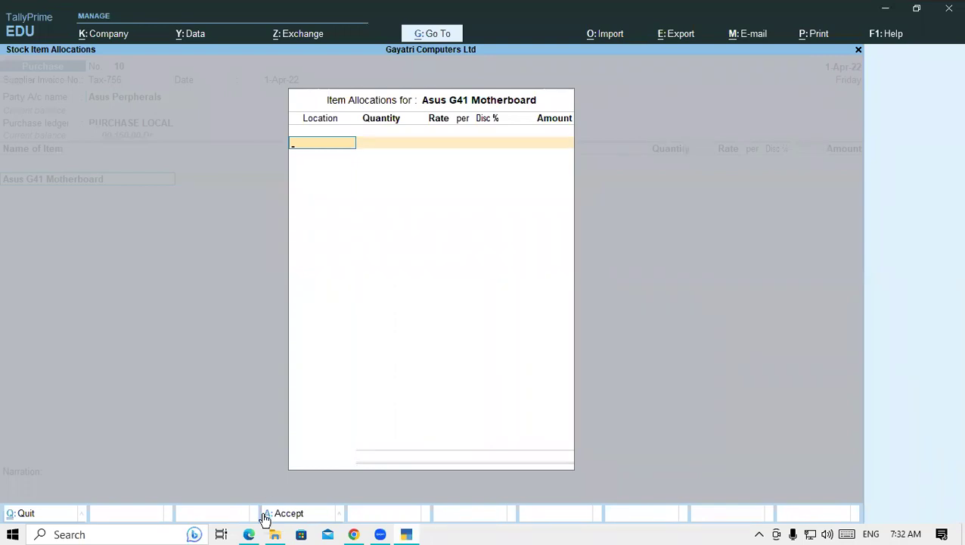
click(249, 534)
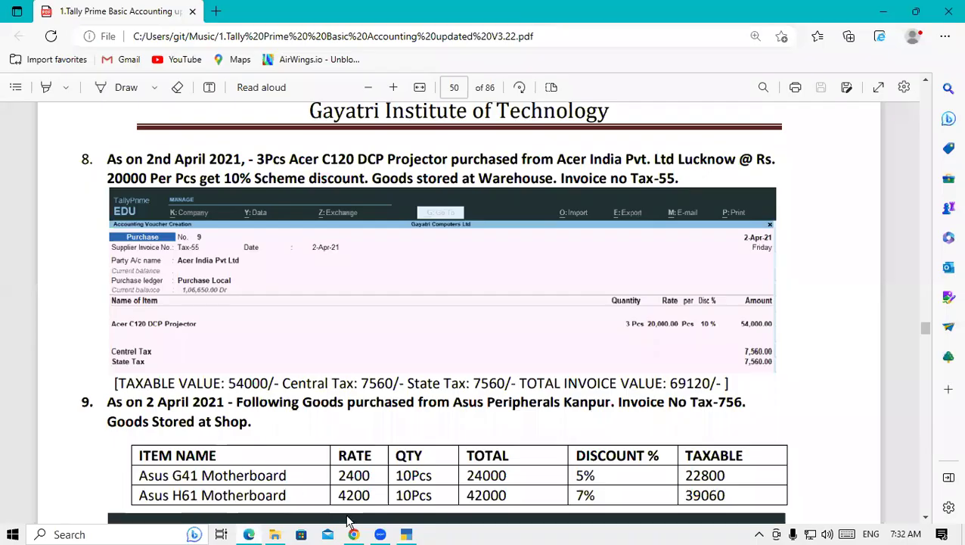
click(407, 534)
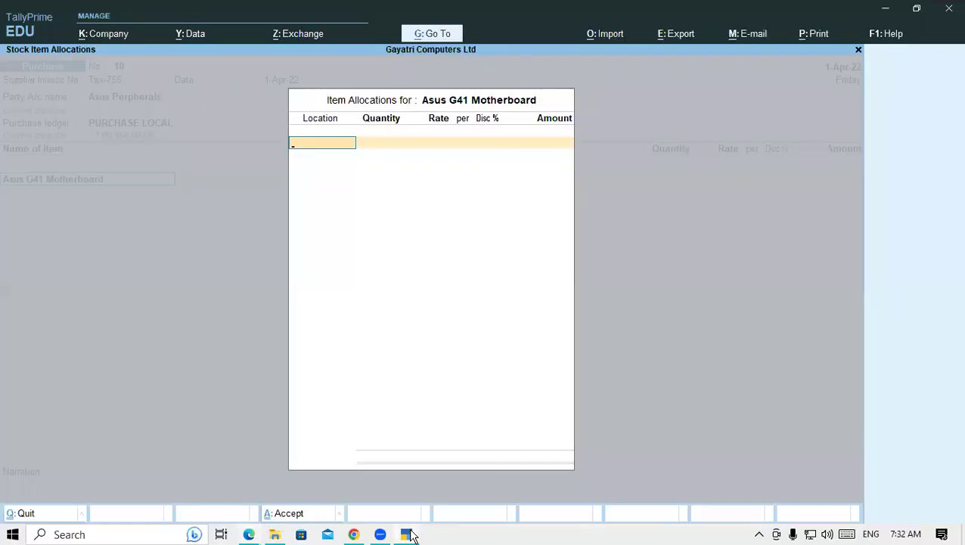
key(Return)
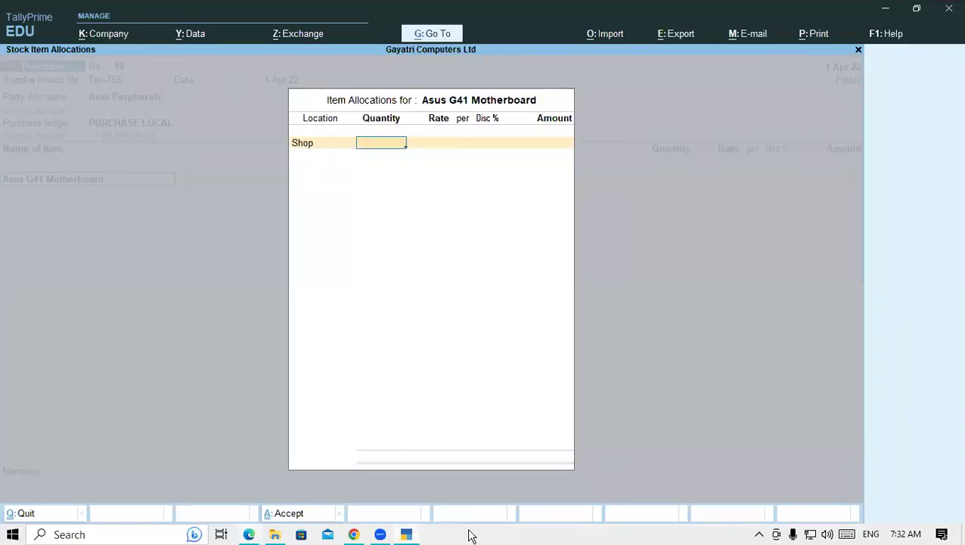
- Check the quantity and price in the PDF, then set the G41 motherboard to 10 pcs at a rate of 2400 per pcs
click(249, 534)
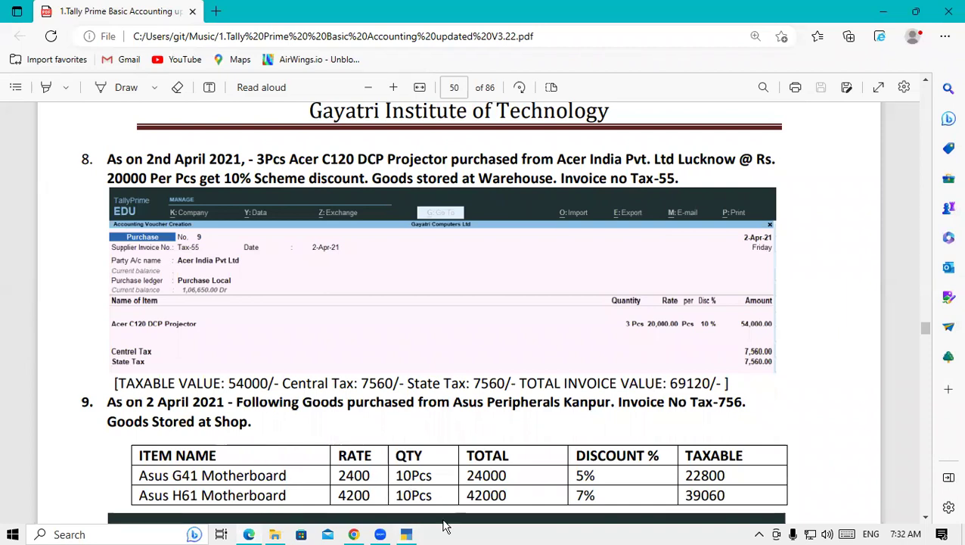
click(406, 534)
text(10)
key(Return)
text(2400)
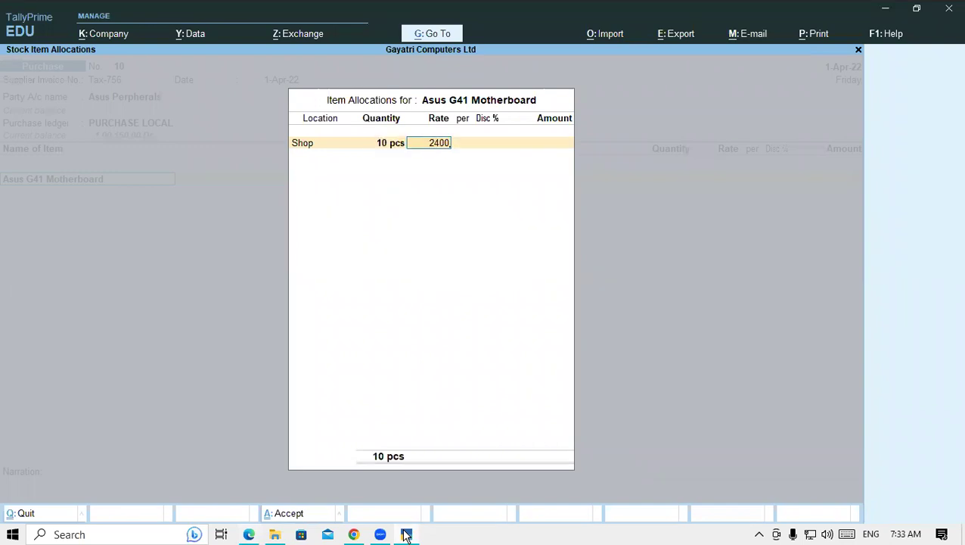
key(Return)
key(Return)
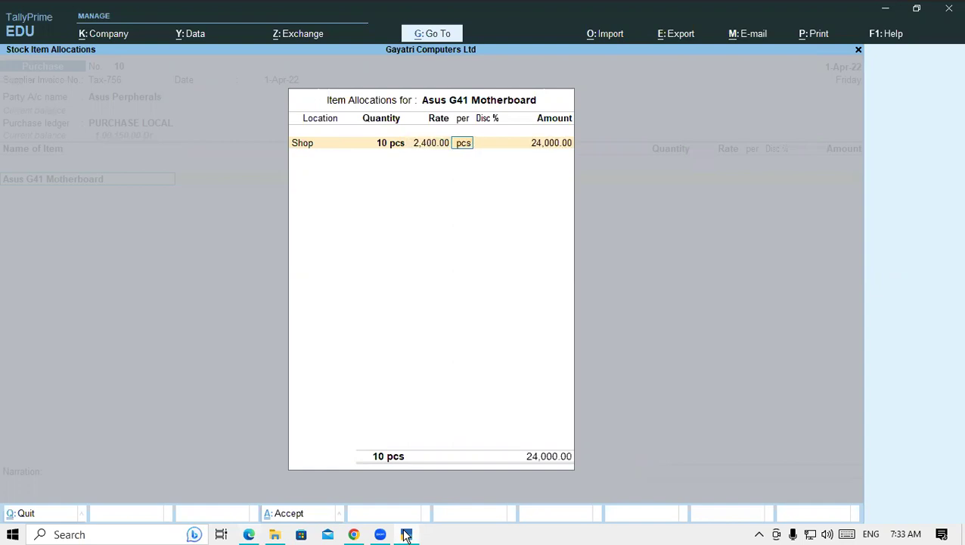
- Check the discount in the PDF, then give the G41 motherboard a 5% discount and accept the item allocation
click(249, 534)
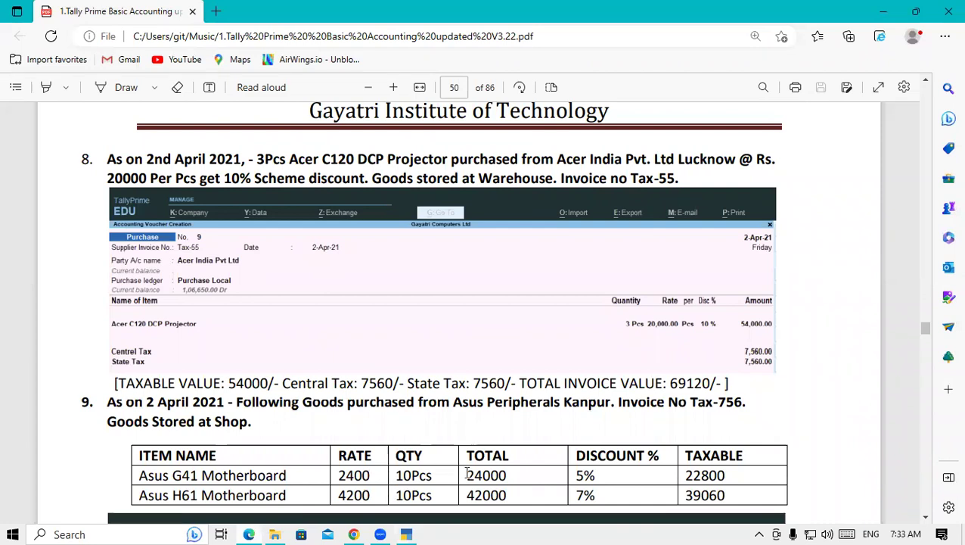
click(406, 534)
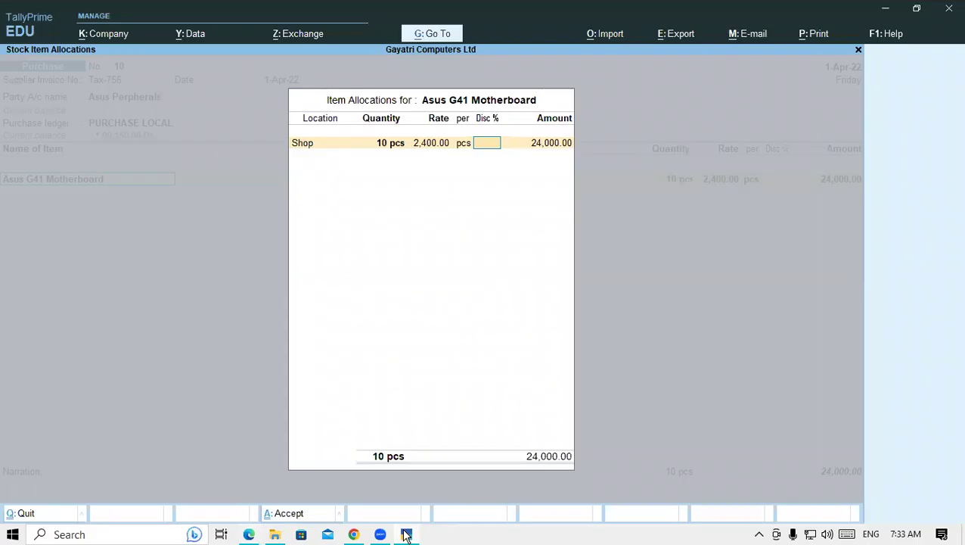
text(5)
key(Return)
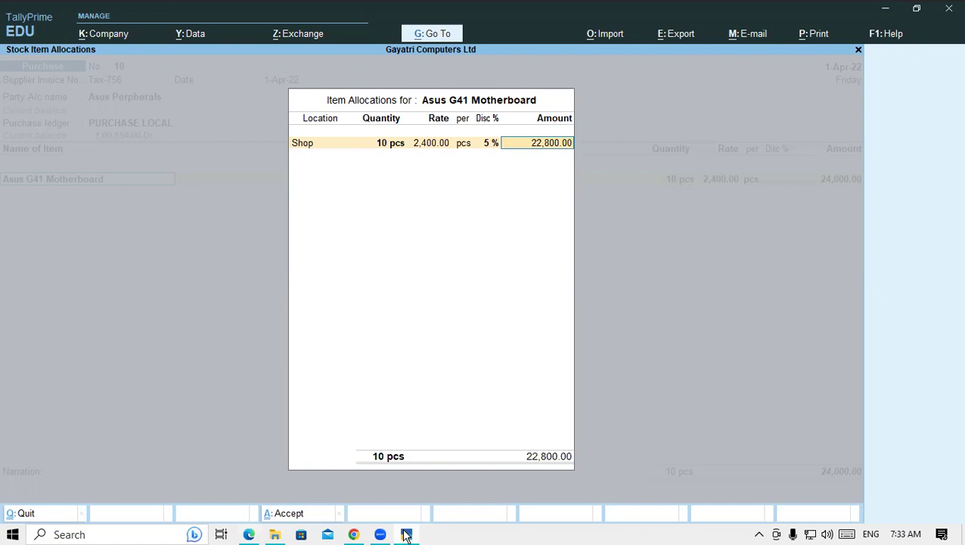
key(Return)
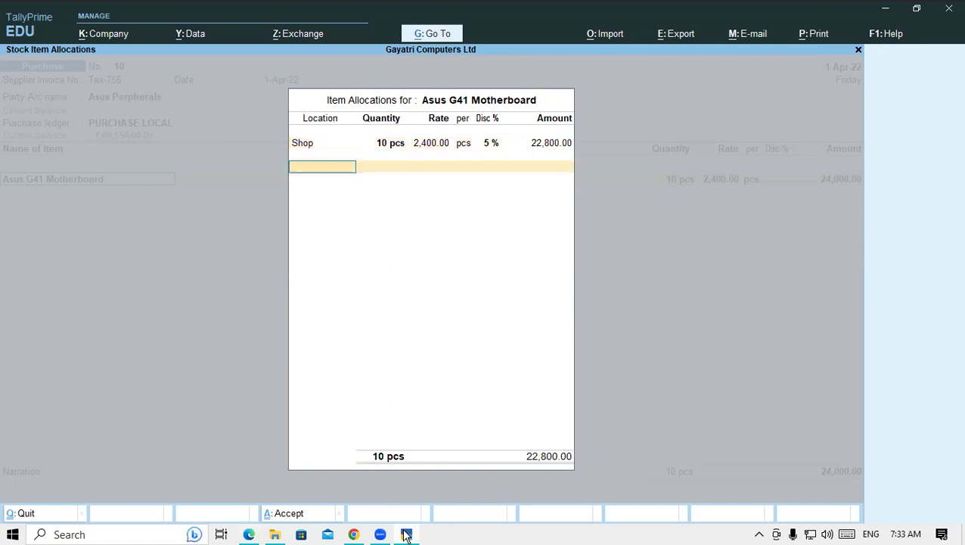
key(Return)
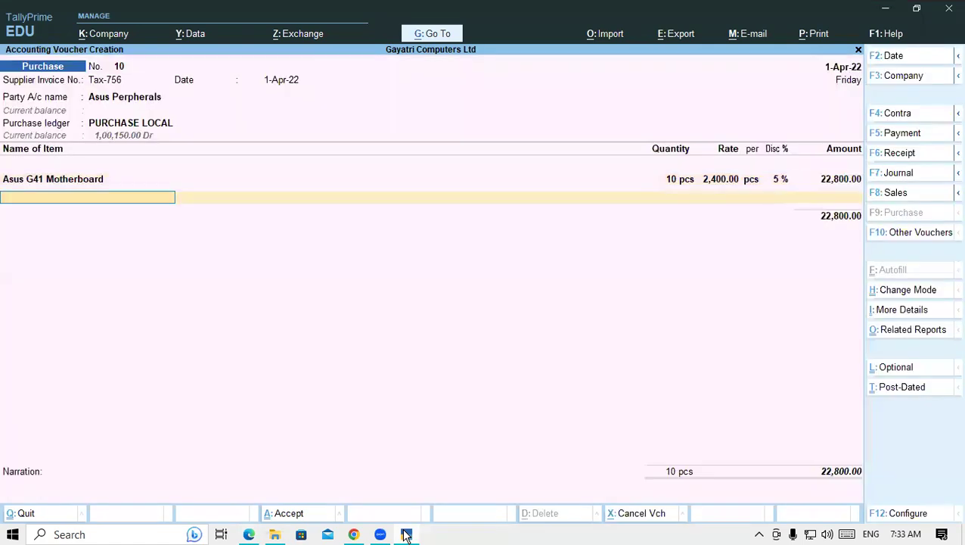
- Add the stock item Asus H6 Motherboard without a description and allocate it to Shop
text(As)
key(Down)
key(Return)
key(Return)
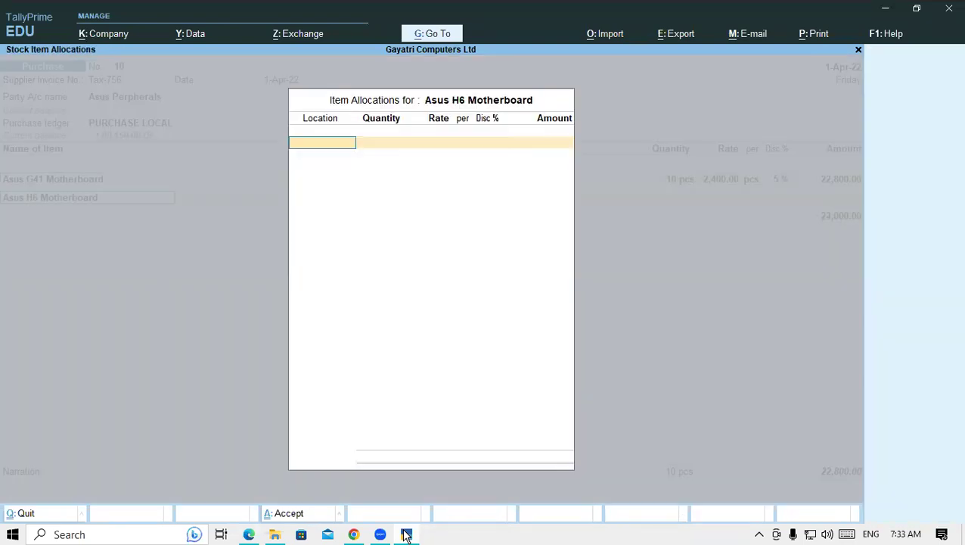
text(S)
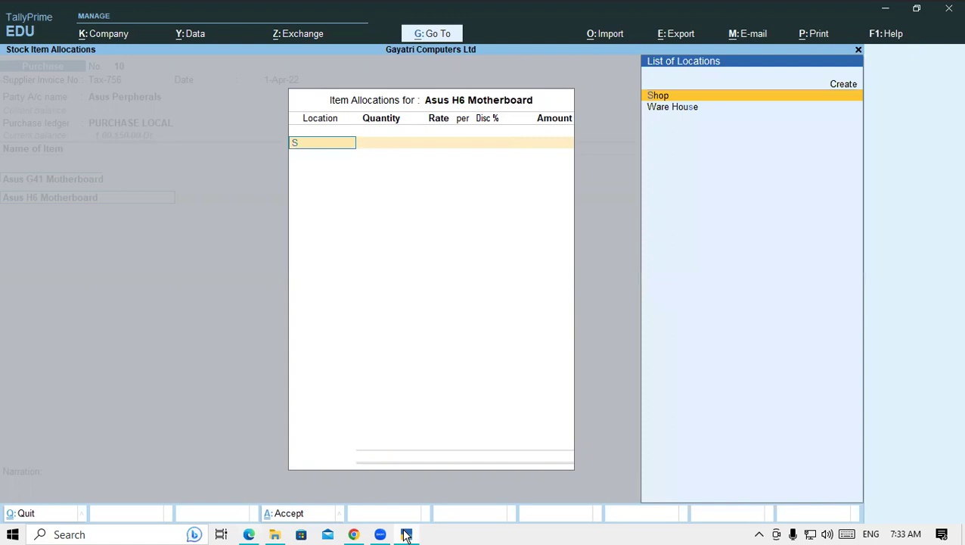
key(Return)
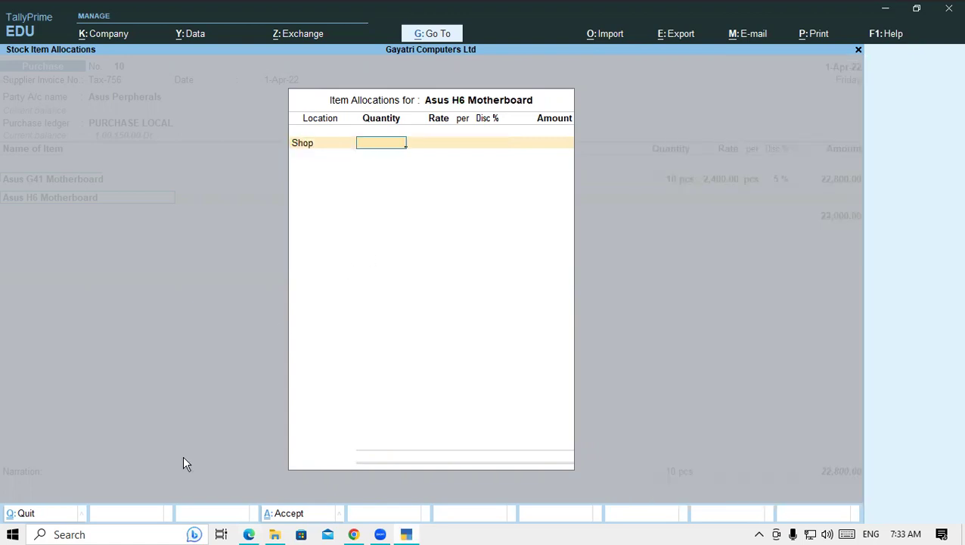
- Enter 10 pcs at a rate of 4200 with a 7% discount for the H6 motherboard and accept the item allocation
text(10)
key(Return)
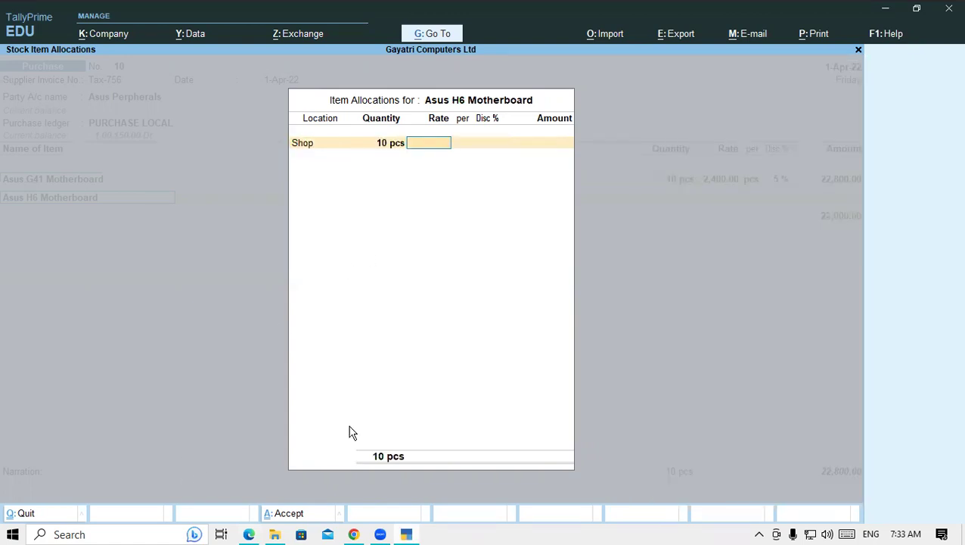
text(4,200)
key(Return)
key(Return)
text(7)
key(Return)
key(Return)
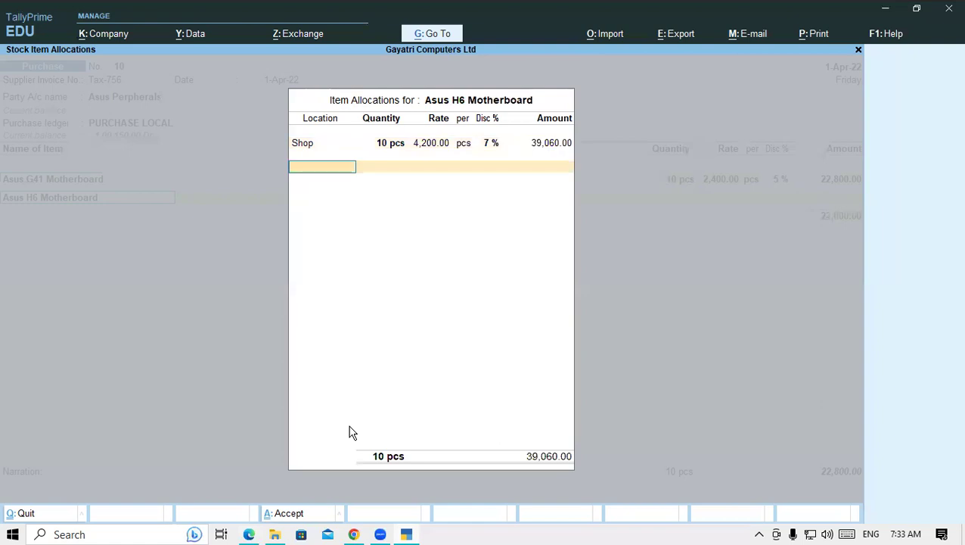
key(Return)
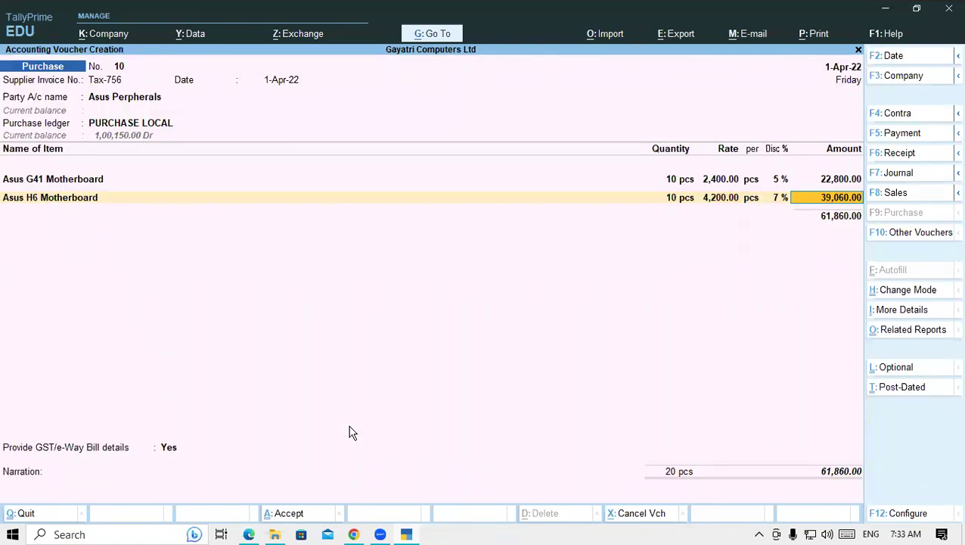
key(Return)
- Add the CGST and SGST tax ledgers below the item lines
text(Cg)
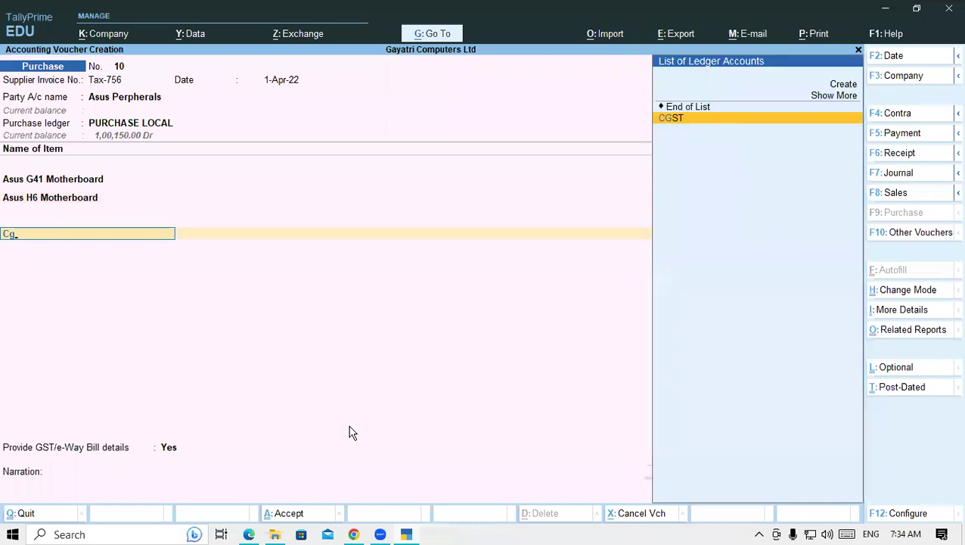
key(Return)
key(Return)
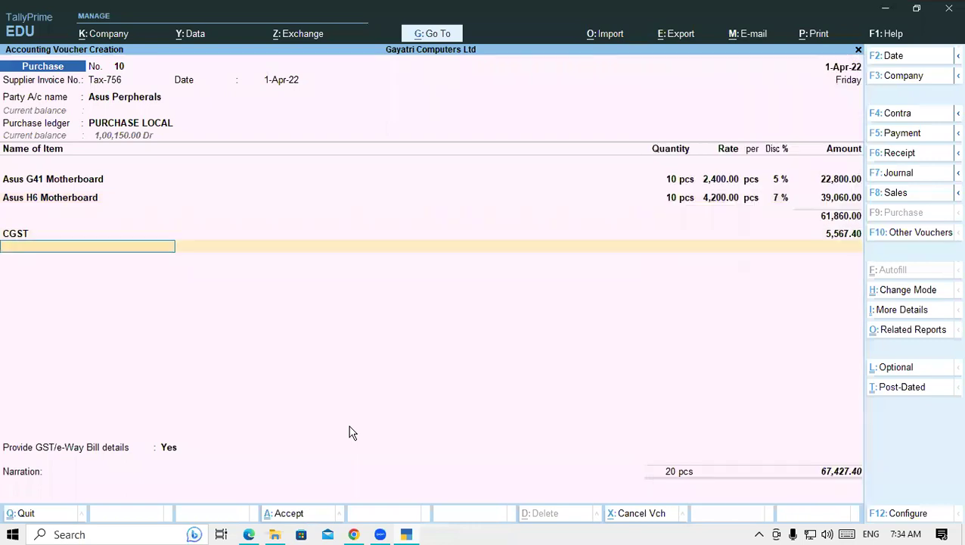
text(Sg)
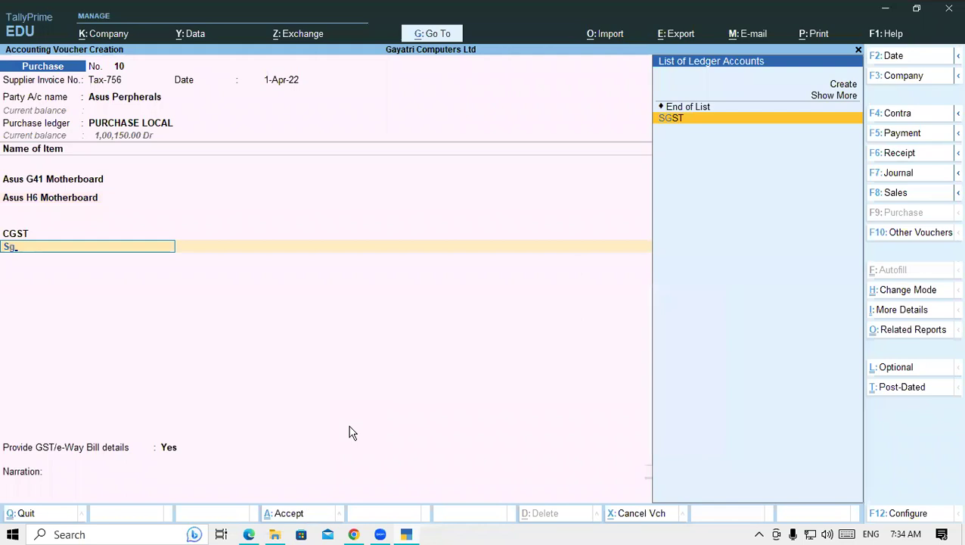
key(Return)
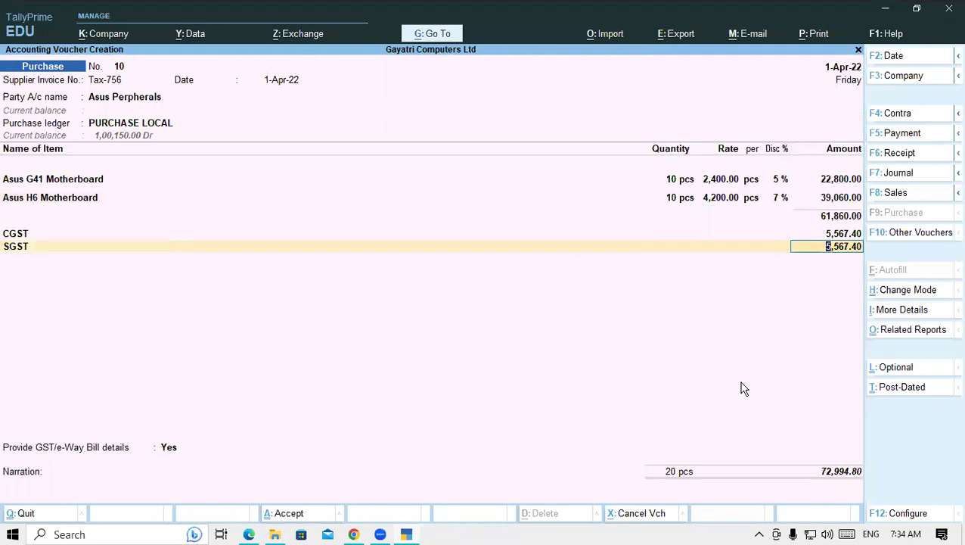
- Check the tax and rounding lines of the Asus purchase example in the PDF, then switch back to TallyPrime
click(249, 534)
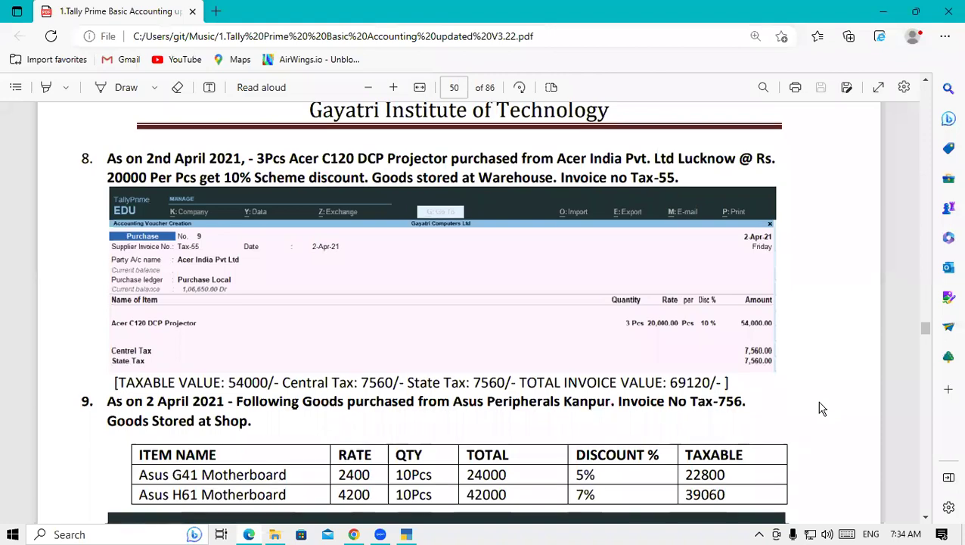
scroll(822, 409, down, 5)
scroll(822, 408, down, 3)
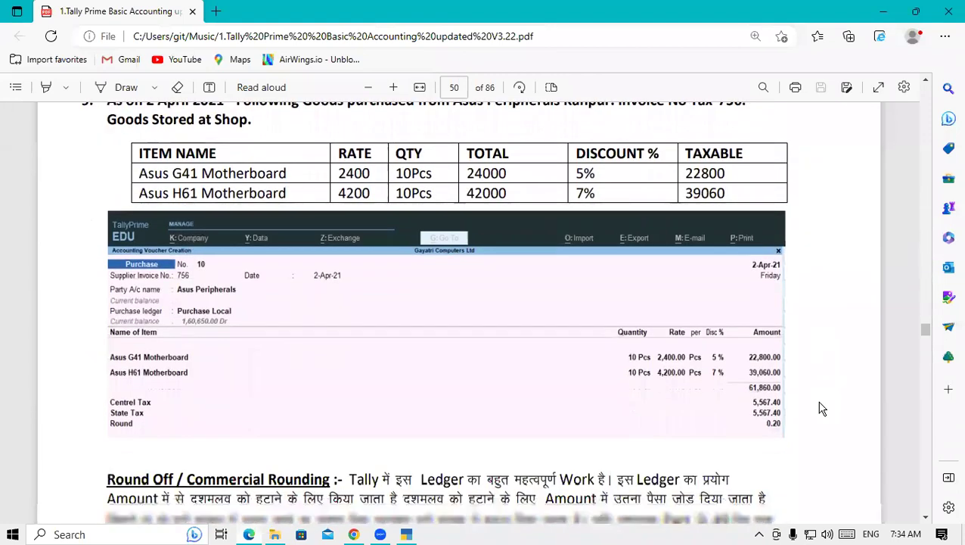
scroll(822, 408, up, 3)
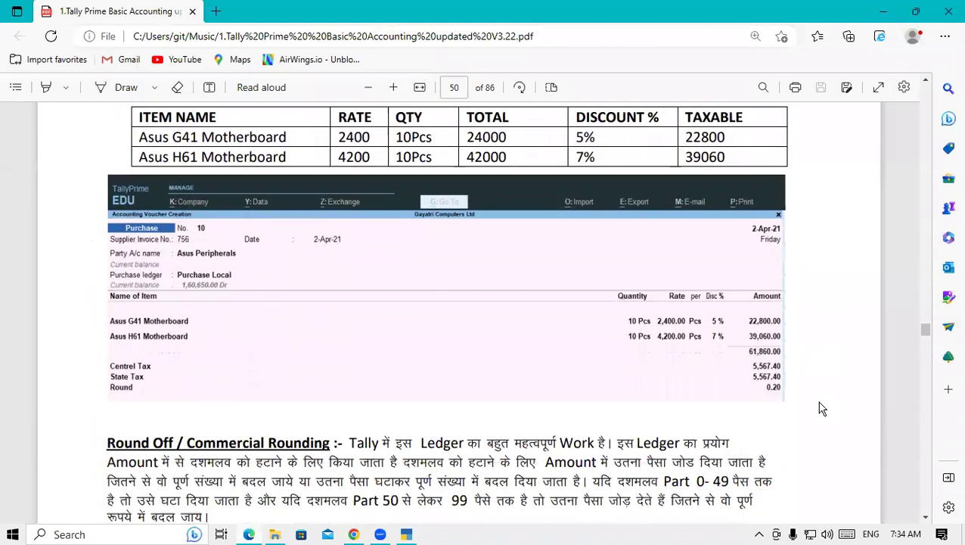
click(409, 534)
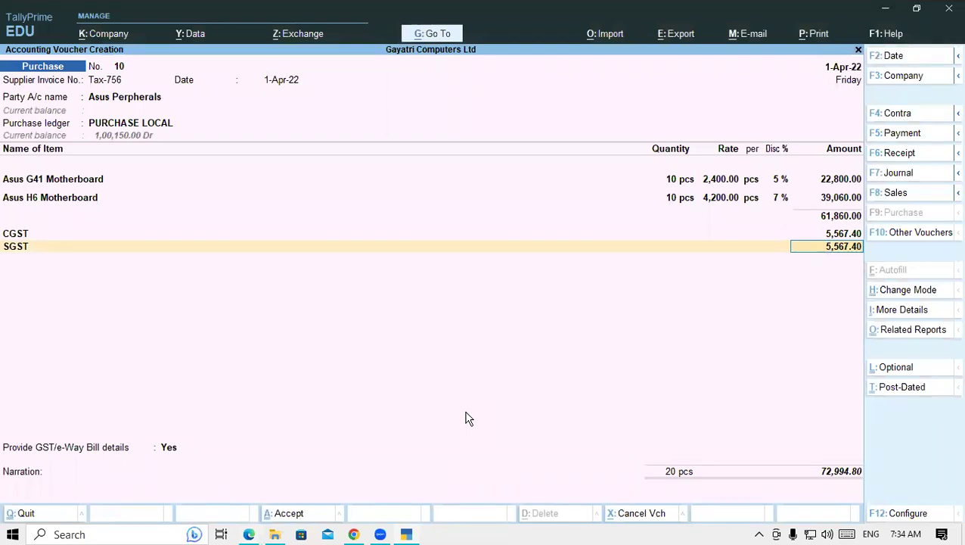
- Accept the SGST amount and add the ROUND OFF ledger with a manually entered amount of 0.20
key(Return)
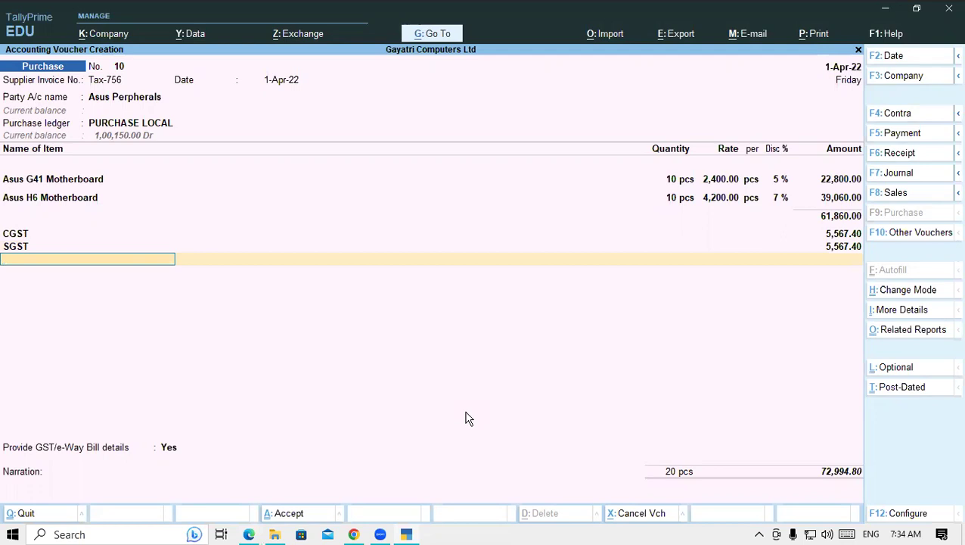
key(ctrl)
text(Ro)
key(Return)
key(Return)
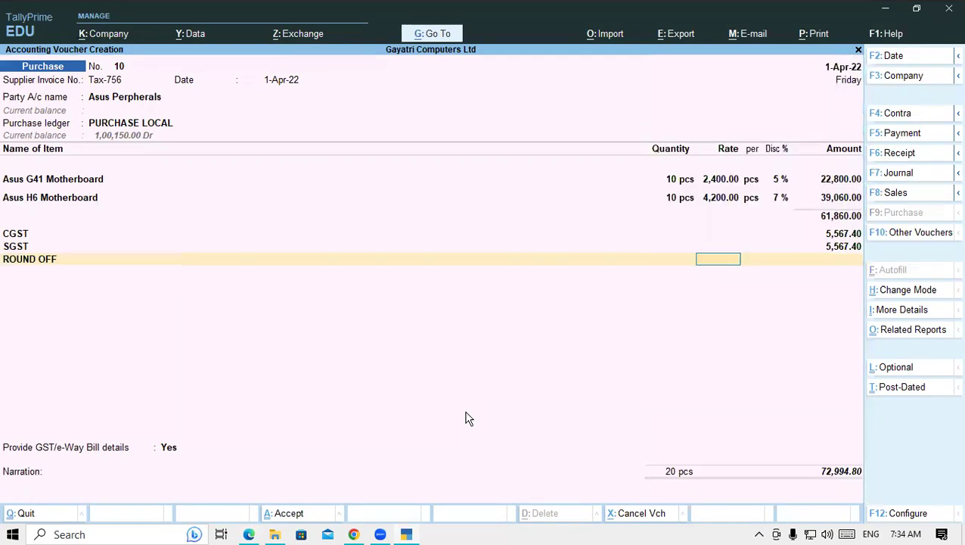
text(0.20)
key(Return)
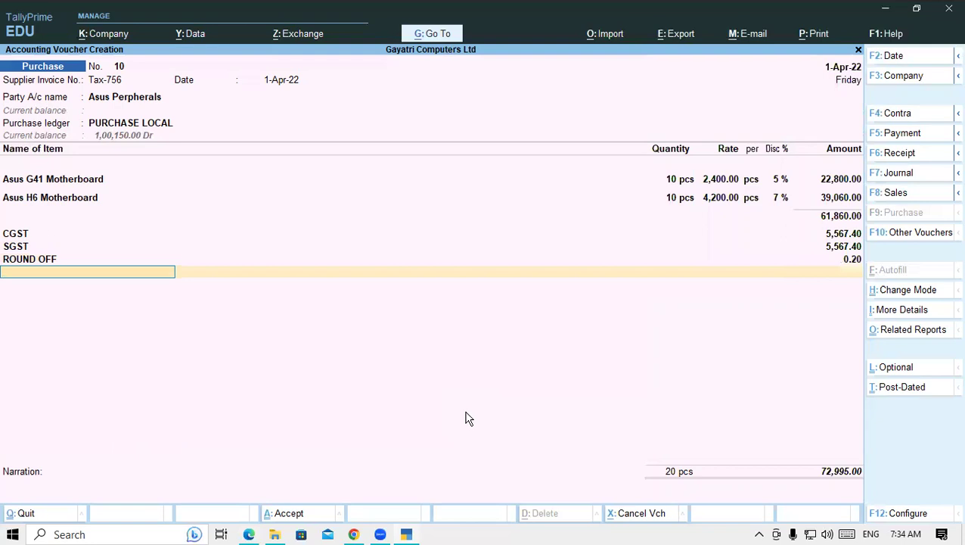
- Open the ROUND OFF ledger for alteration from the voucher, review its type of ledger, and save it unchanged
key(BackSpace)
key(BackSpace)
key(BackSpace)
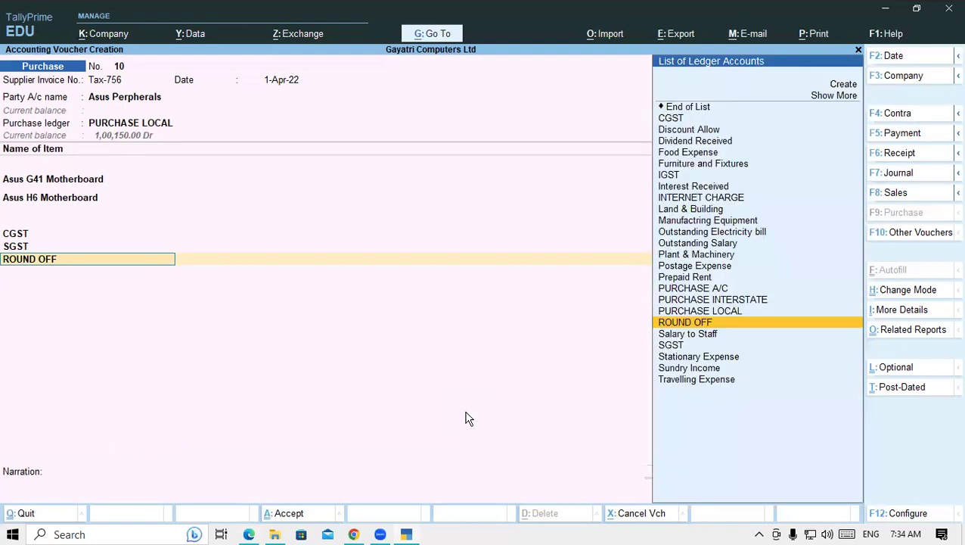
key(ctrl+Return)
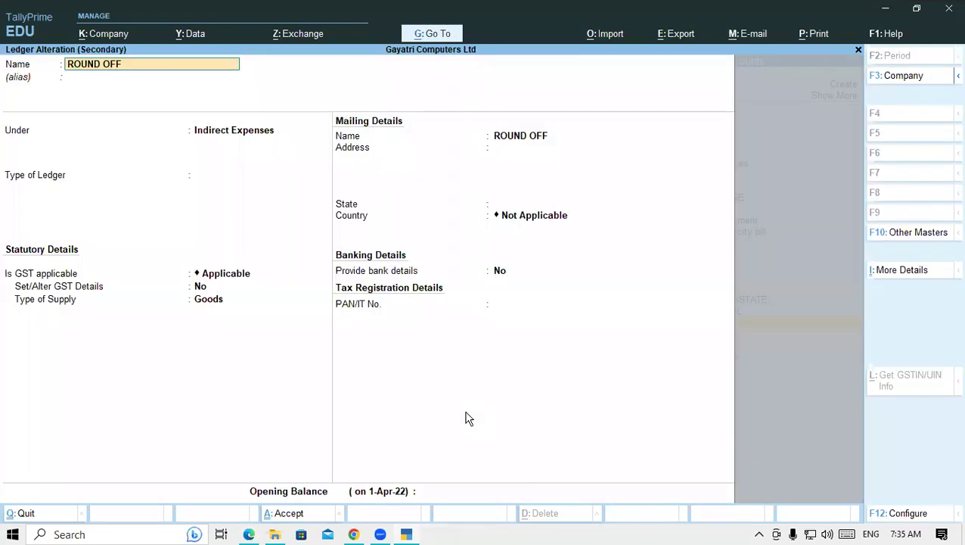
key(Return)
key(Return)
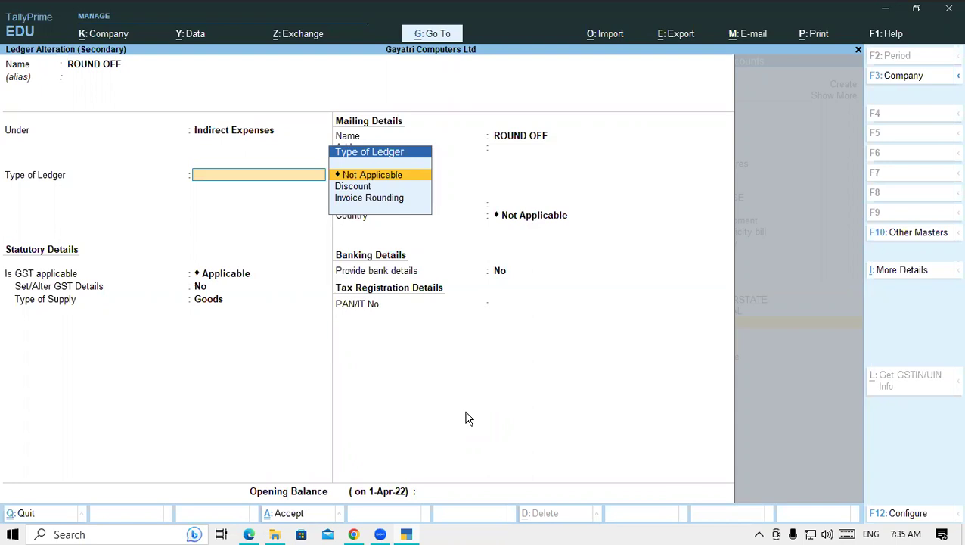
key(ctrl+a)
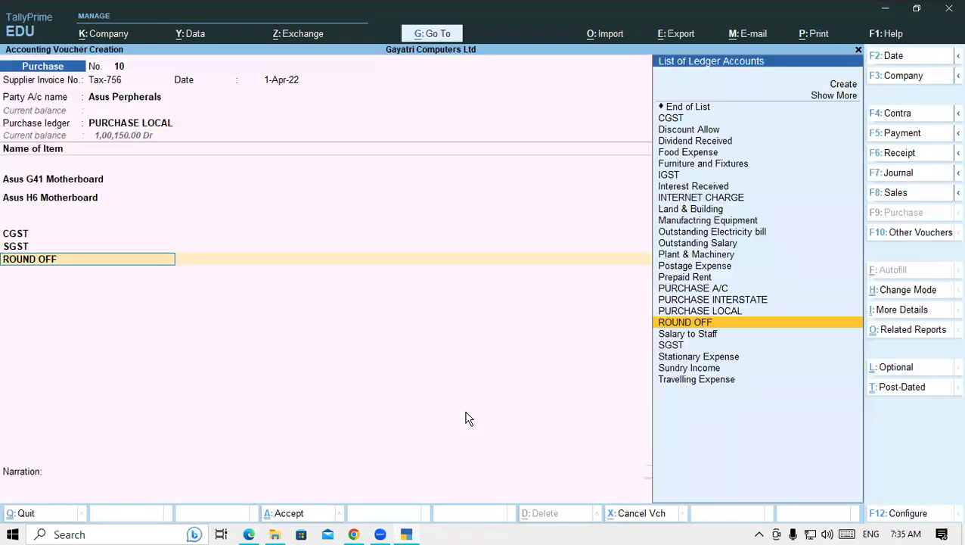
- Clear the ROUND OFF line below SGST and select the ROUND OFF ledger there again without an amount
key(BackSpace)
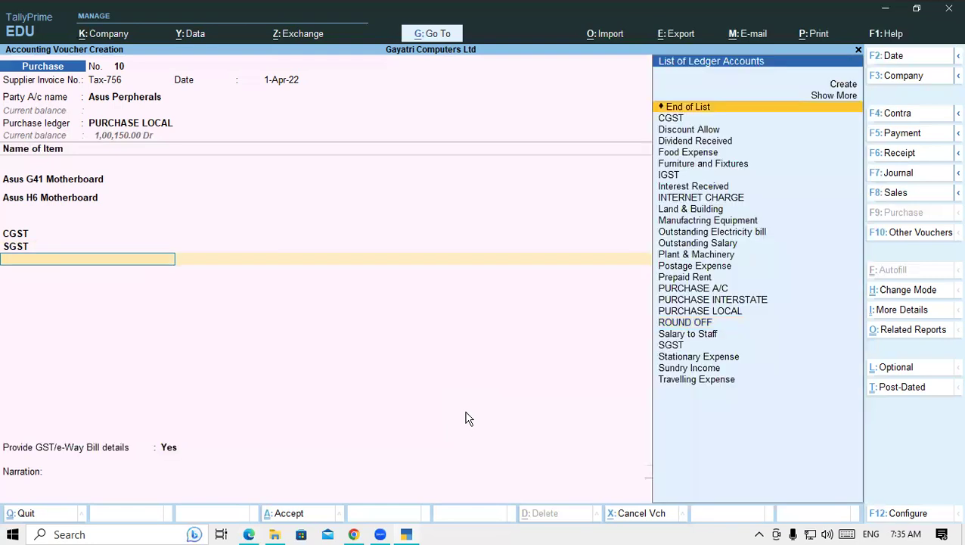
key(Return)
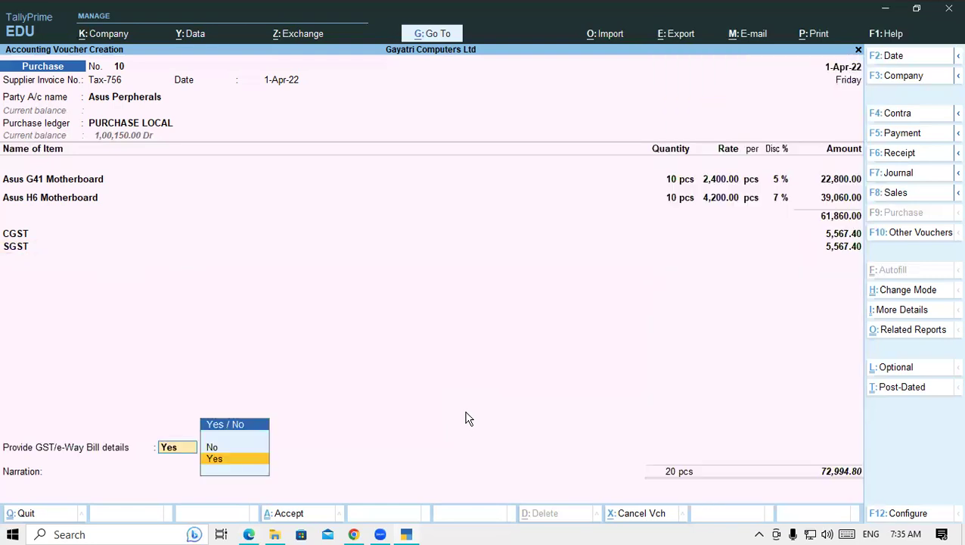
key(BackSpace)
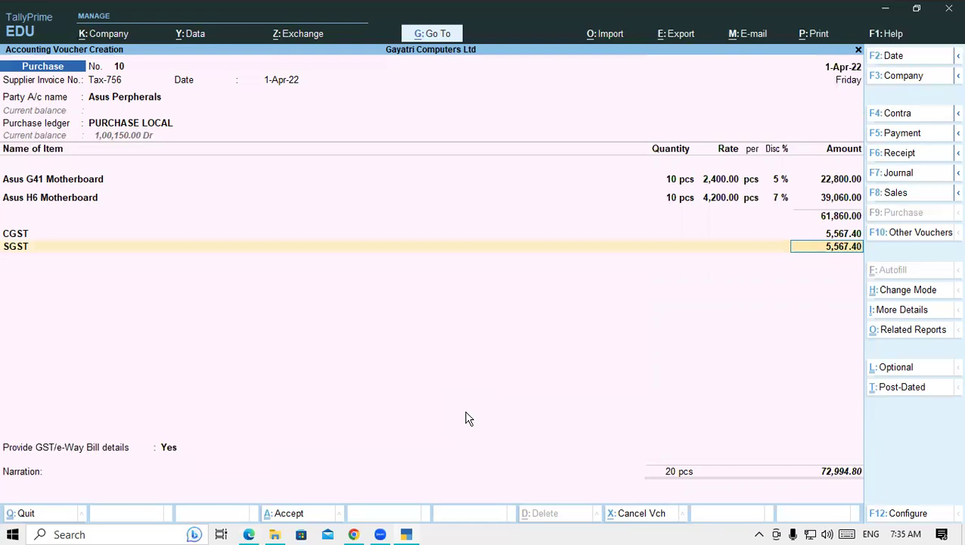
key(Return)
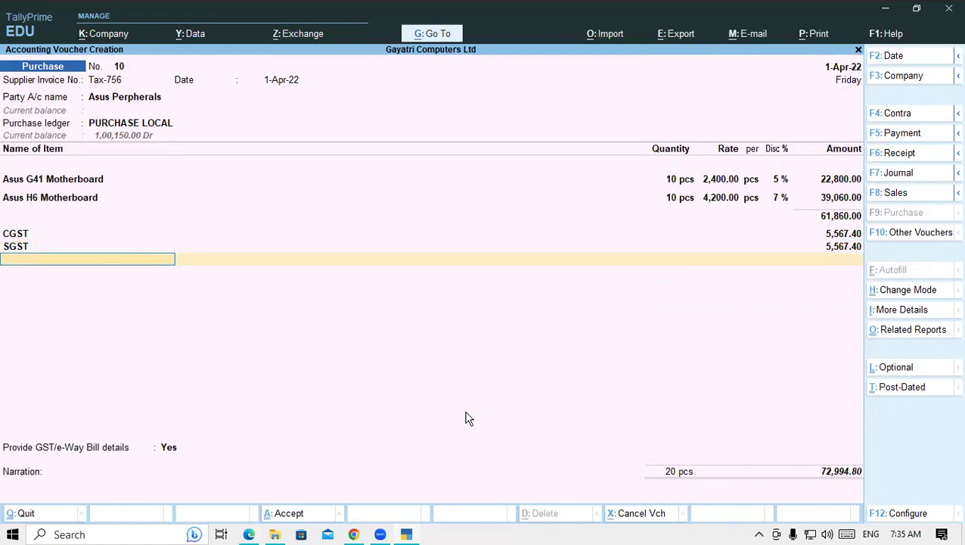
text(R)
key(Return)
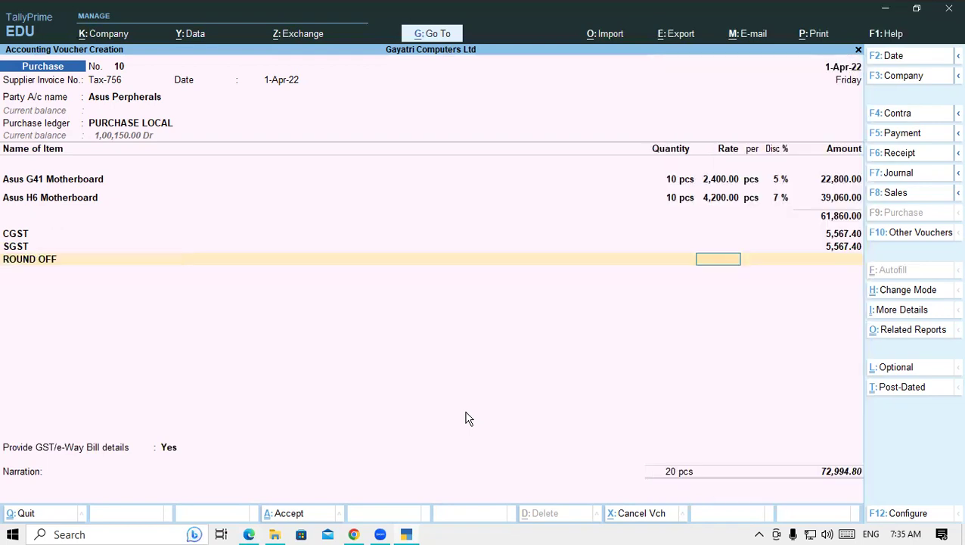
key(BackSpace)
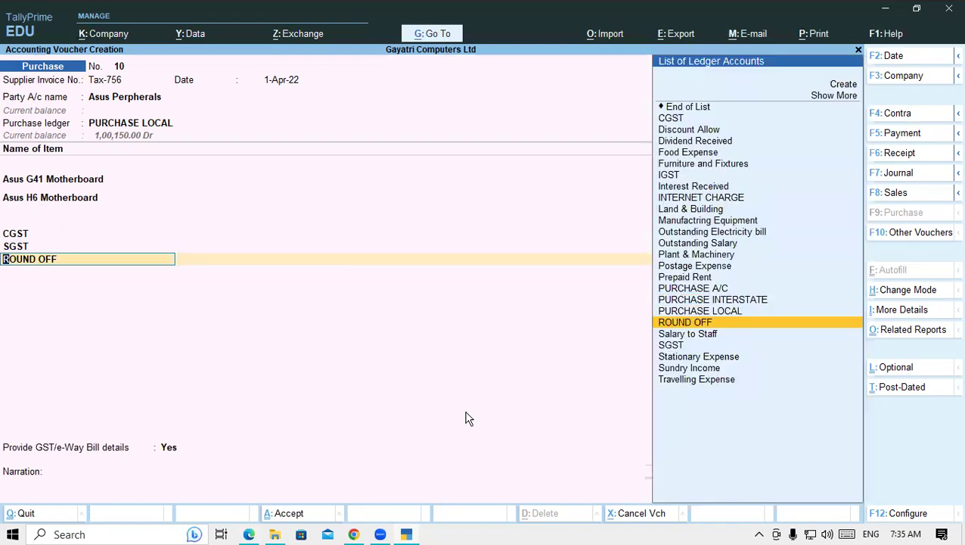
key(BackSpace)
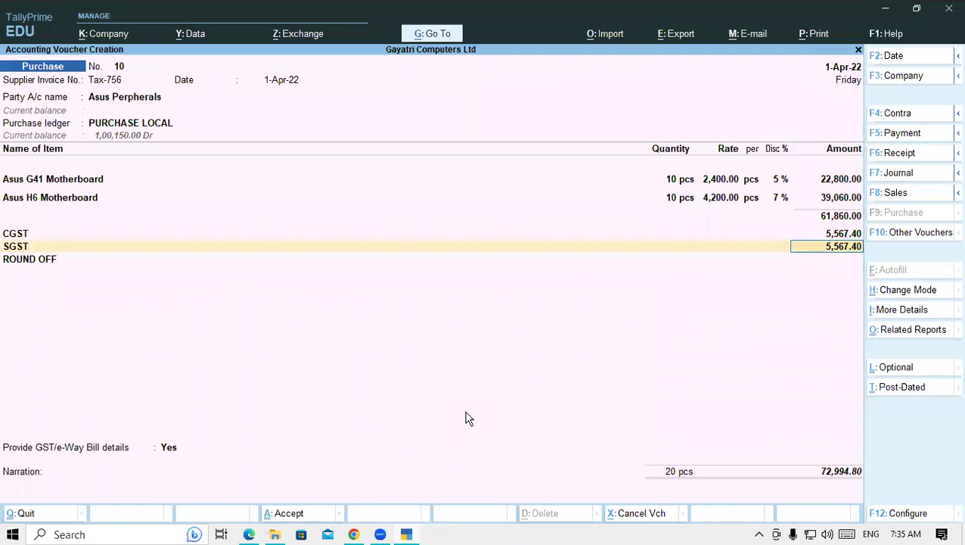
key(Return)
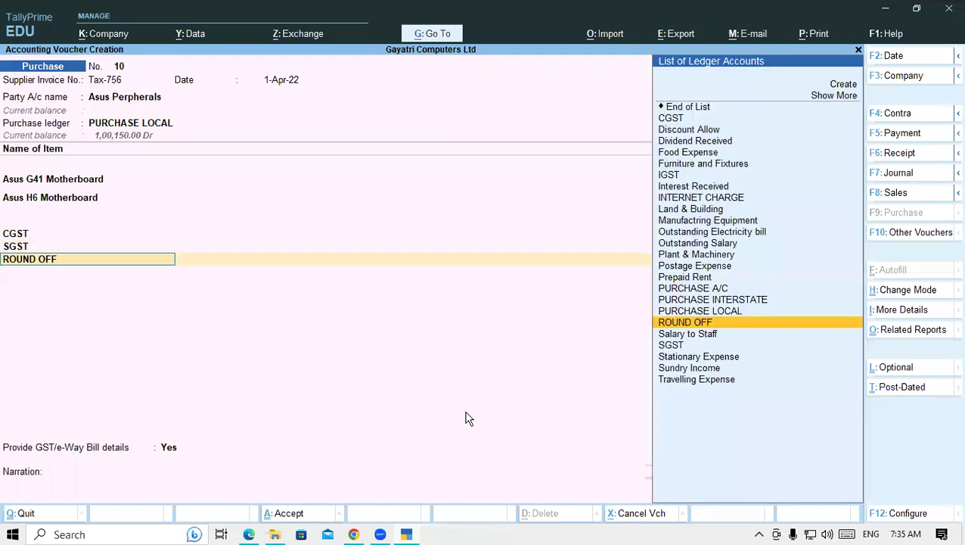
- Alter the ROUND OFF ledger to type Invoice Rounding with Normal Rounding and limit 1, save it, and reapply it to the voucher
key(ctrl+Return)
key(Return)
key(Return)
key(Return)
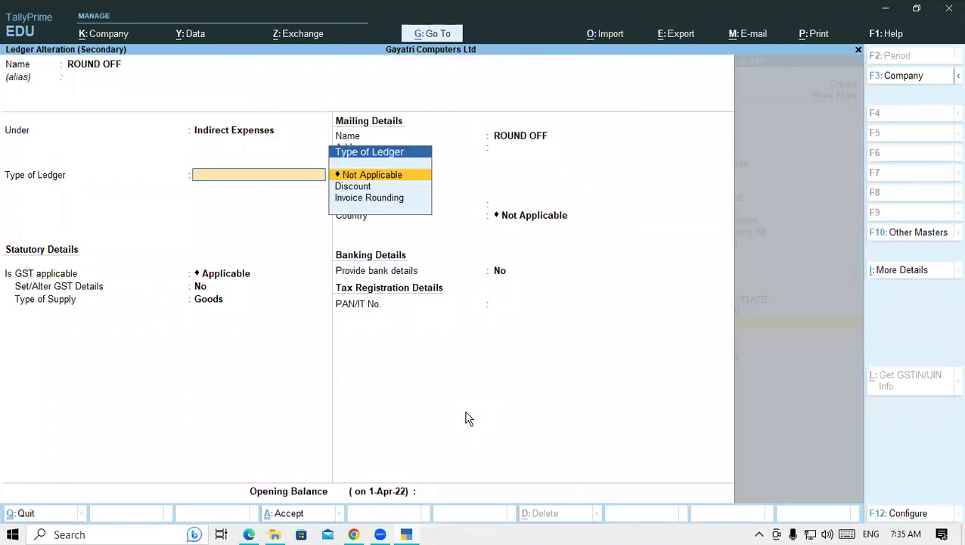
key(Down)
key(Down)
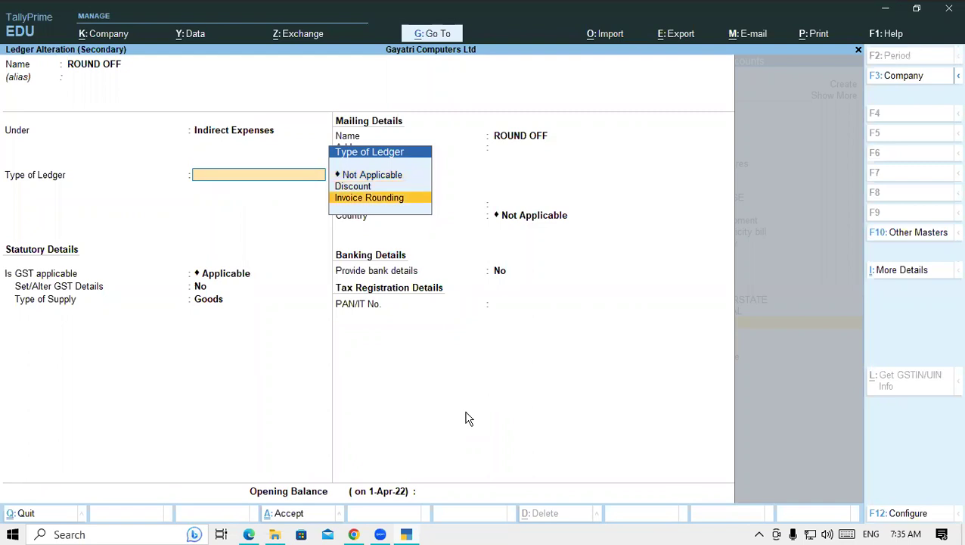
key(Return)
key(Return)
key(Return)
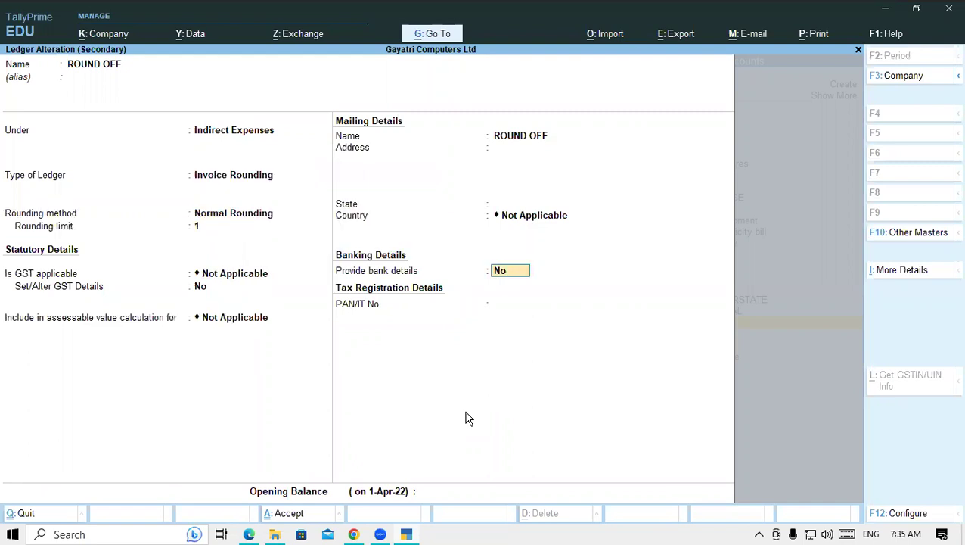
key(Return)
key(Return)
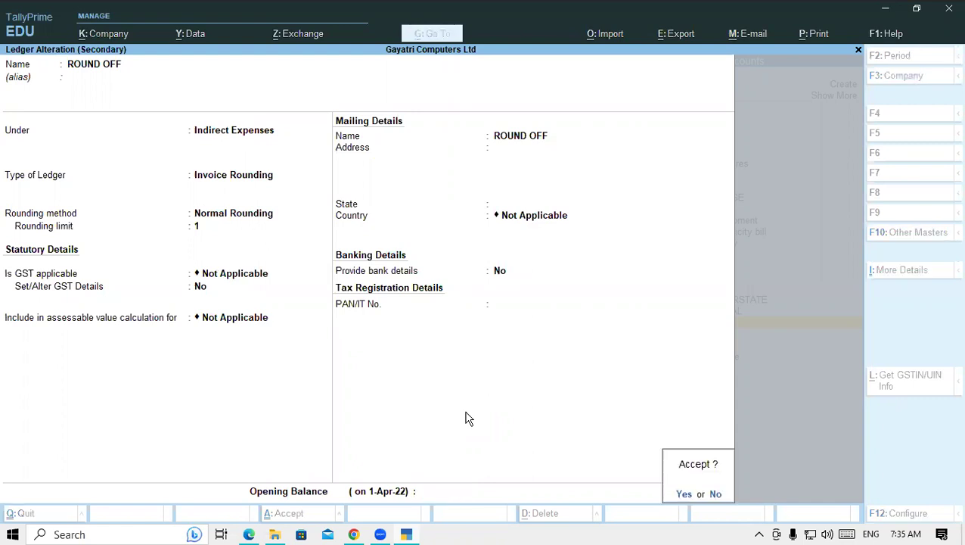
key(Return)
key(Return)
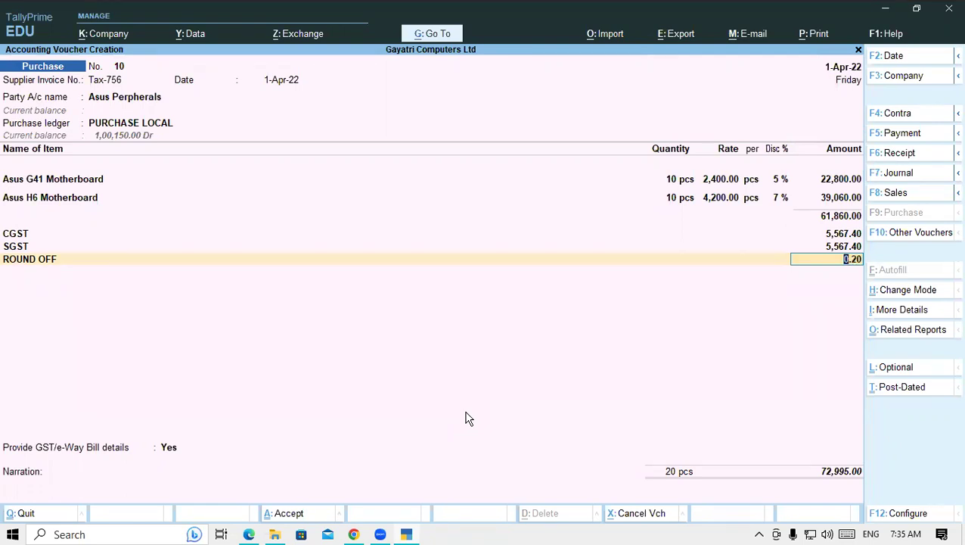
key(shift+Tab)
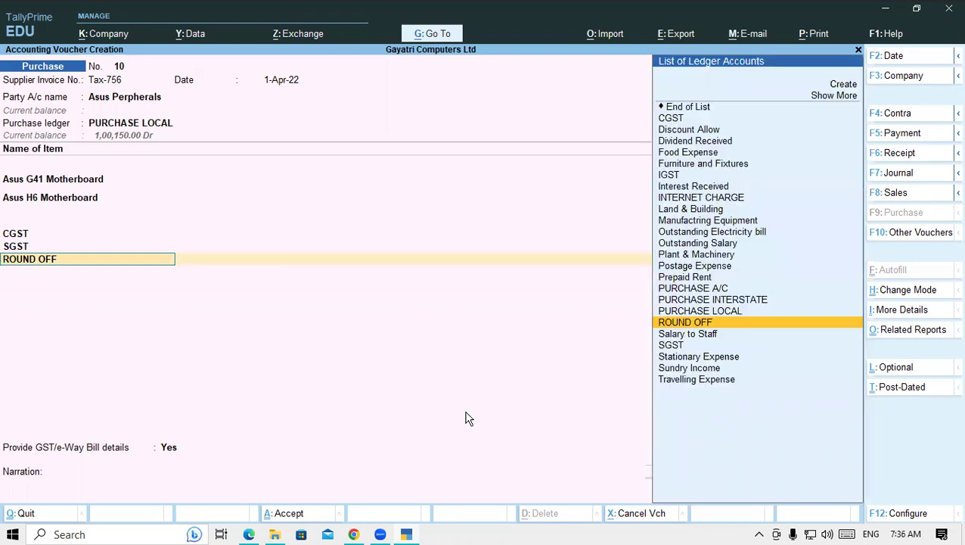
- Review the ROUND OFF ledger's rounding settings, save it, and accept the automatic round-off line in the purchase voucher
key(ctrl+Return)
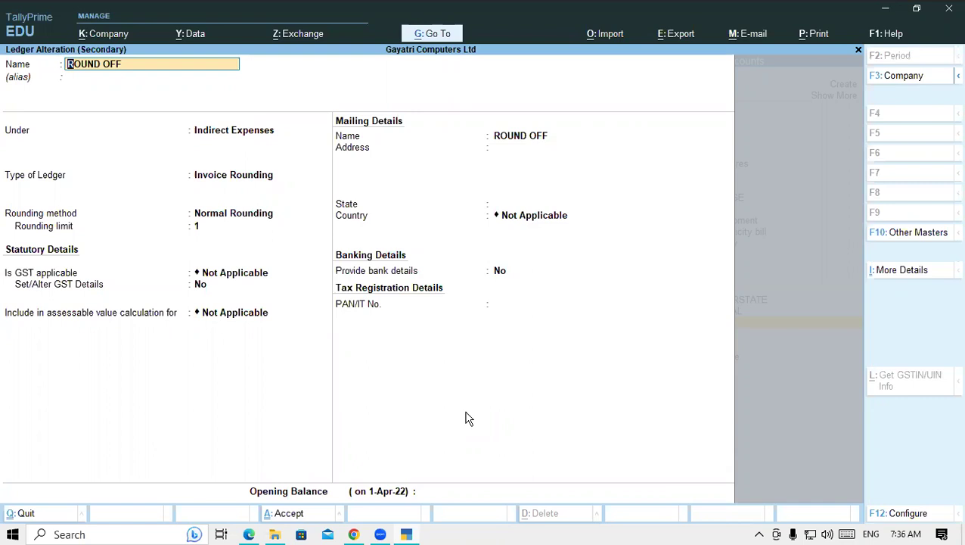
key(ctrl+a)
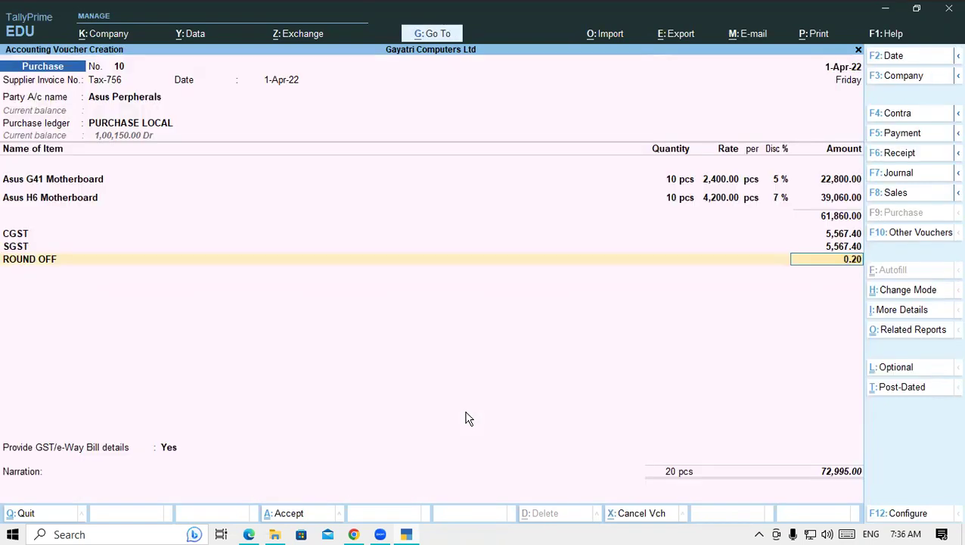
key(Return)
key(Return)
- Set Provide GST/e-Way Bill details to No, leave the narration blank, and save the Asus purchase voucher
key(Up)
key(Return)
key(Return)
key(Return)
key(Return)
key(Return)
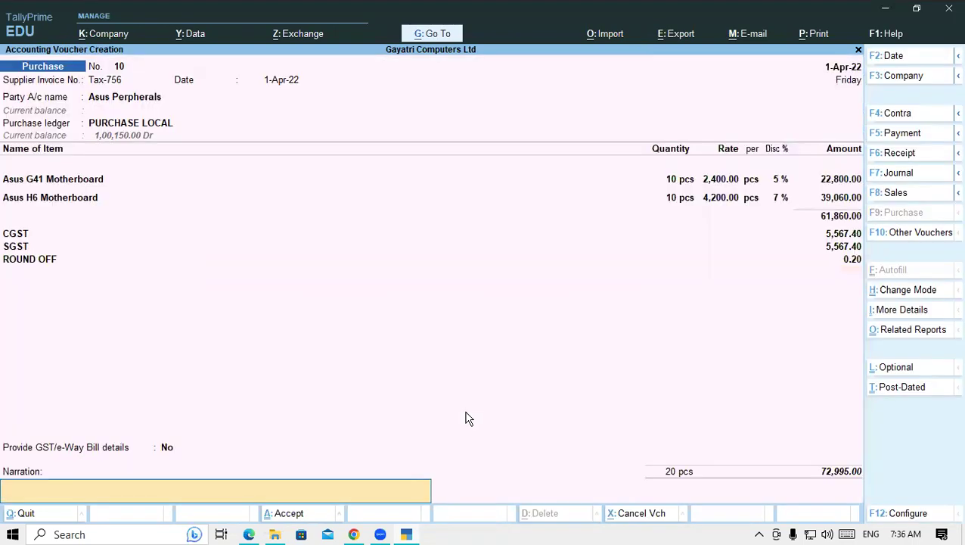
key(Return)
key(Return)
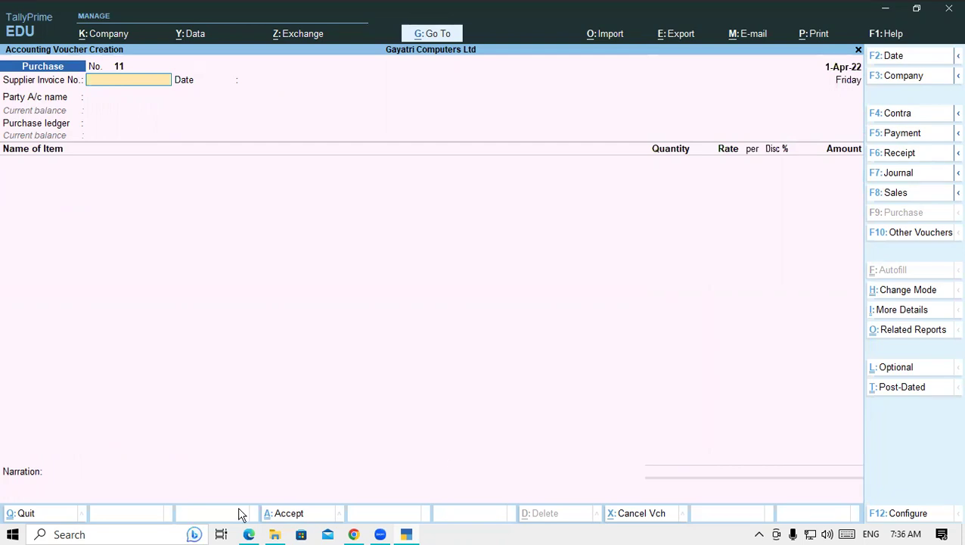
- Switch to the Tally Prime PDF in Edge and read the Round Off / Commercial Rounding explanation on page 50
click(251, 534)
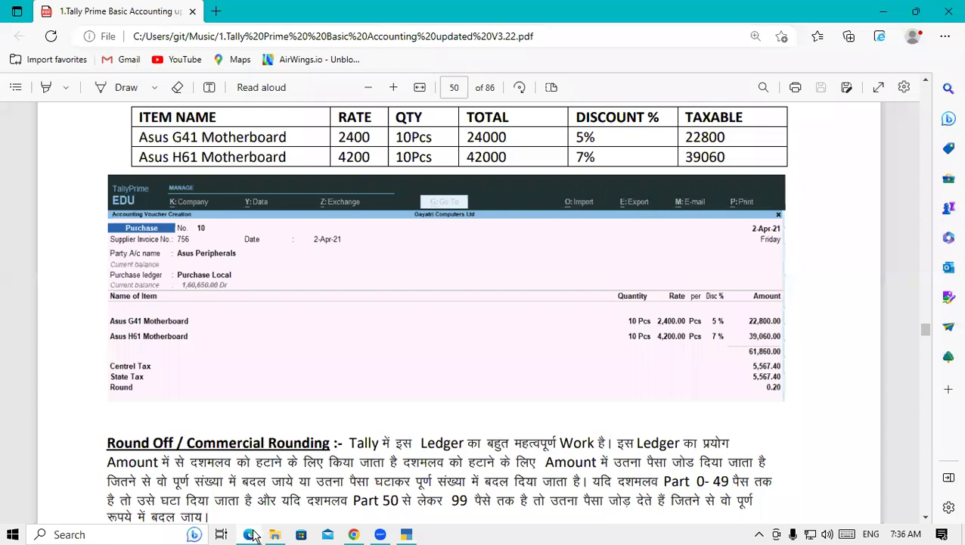
key(Down)
key(Down)
key(Down)
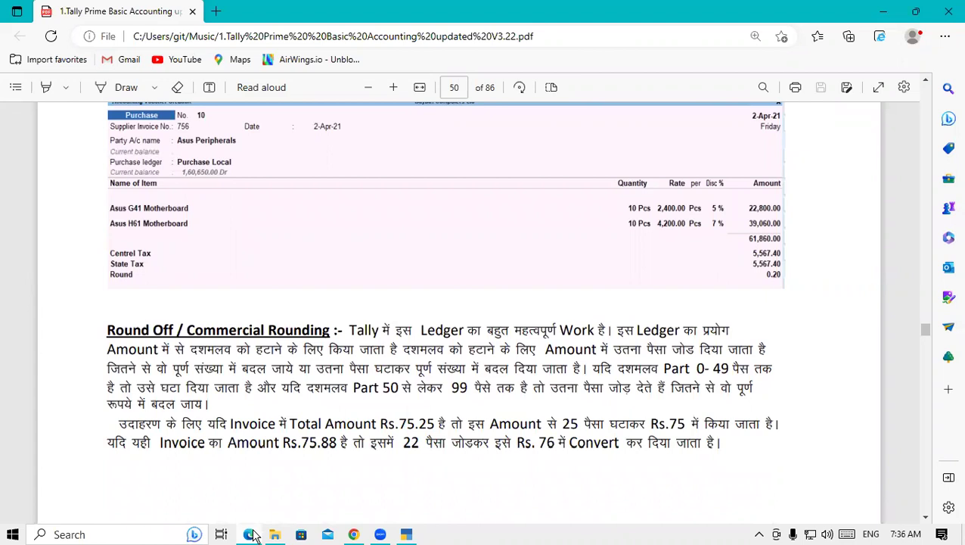
key(Down)
key(Down)
key(Down)
key(Down)
key(Down)
key(Down)
key(Down)
key(Down)
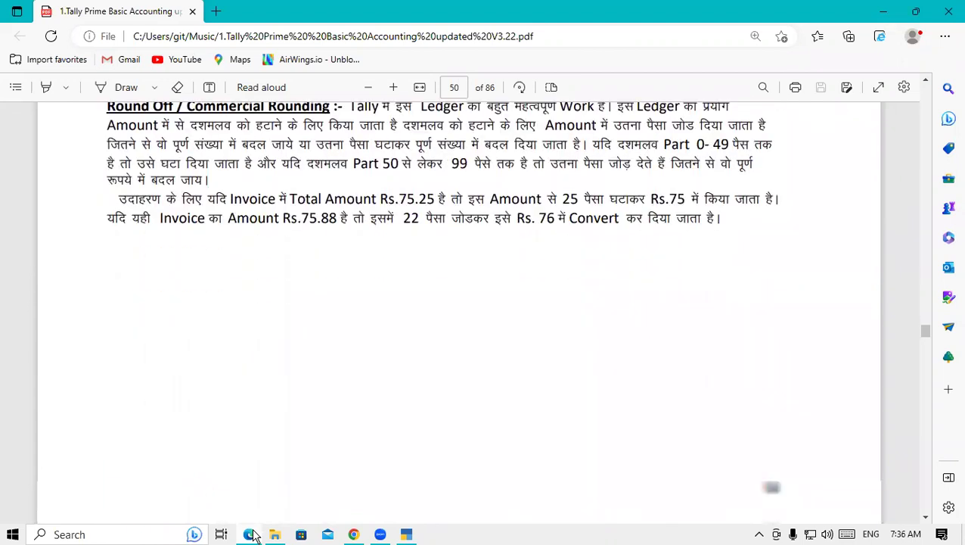
- Examine the sample Round ledger settings on page 51 of the PDF
key(Down)
key(Down)
key(Down)
key(Down)
key(Down)
key(Down)
key(Down)
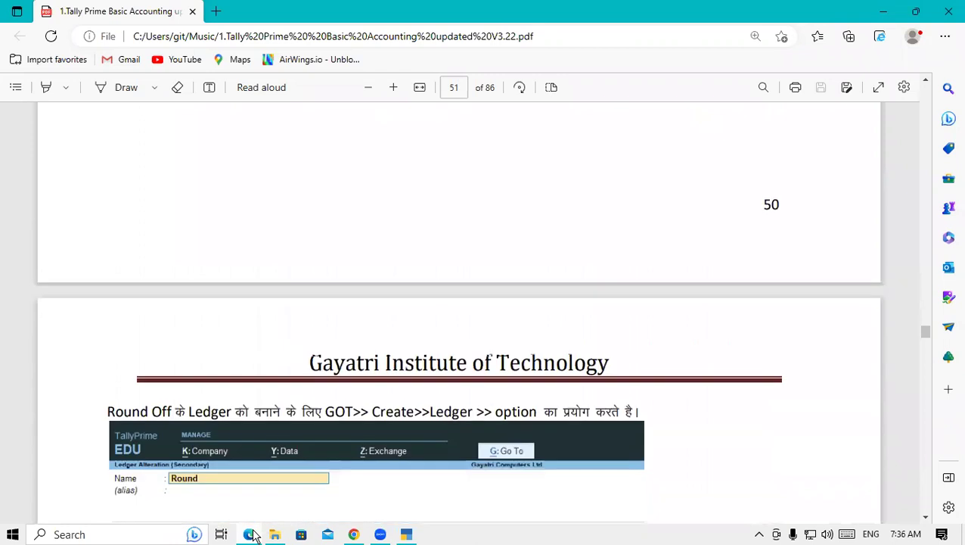
key(Down)
key(Down)
key(Down)
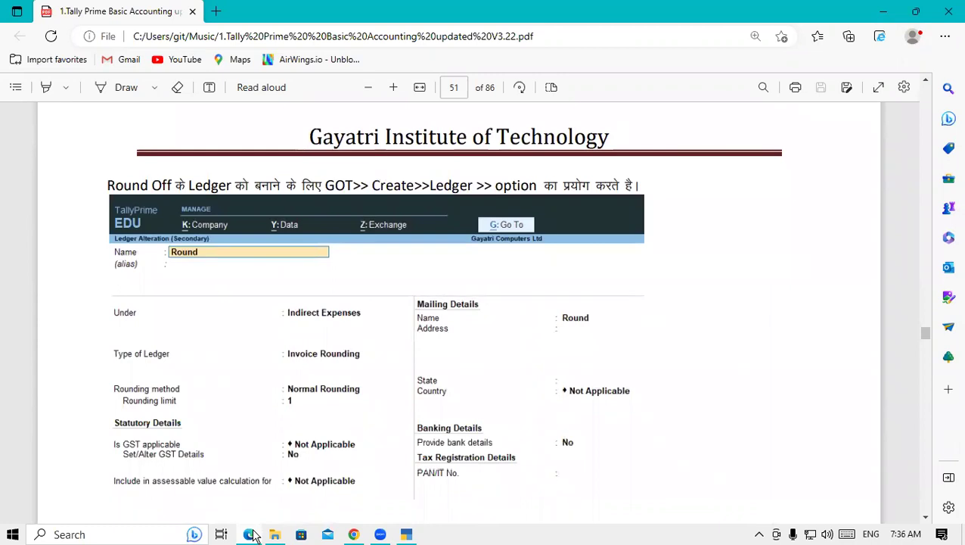
key(Down)
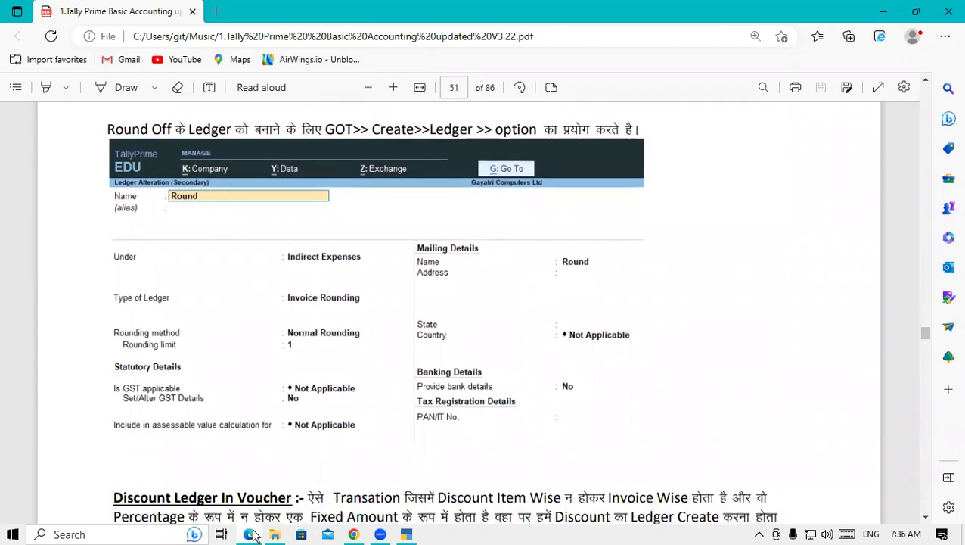
- Read the Discount Ledger In Voucher section and its Discount Received and Discount Allowed ledger examples
key(Down)
key(Down)
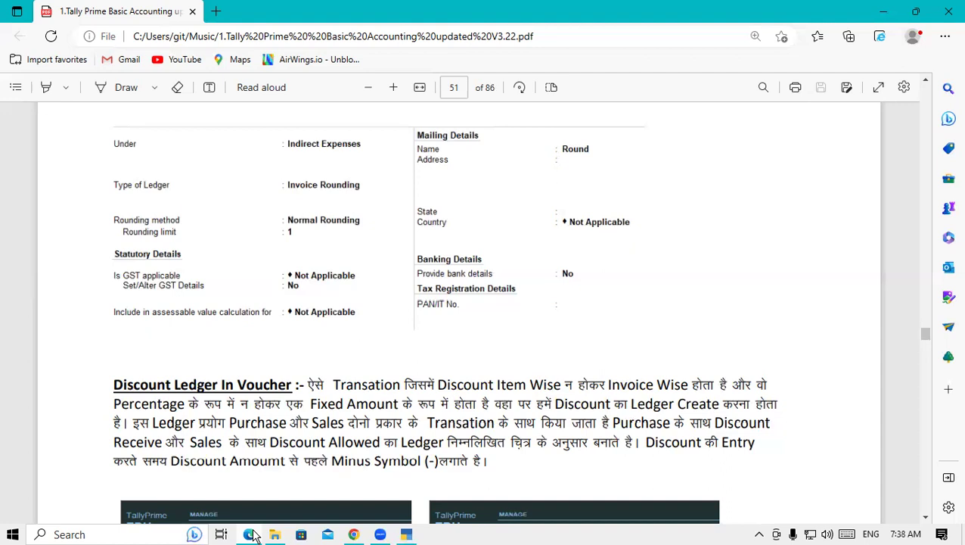
key(Down)
key(Down)
key(Down)
key(Down)
key(Down)
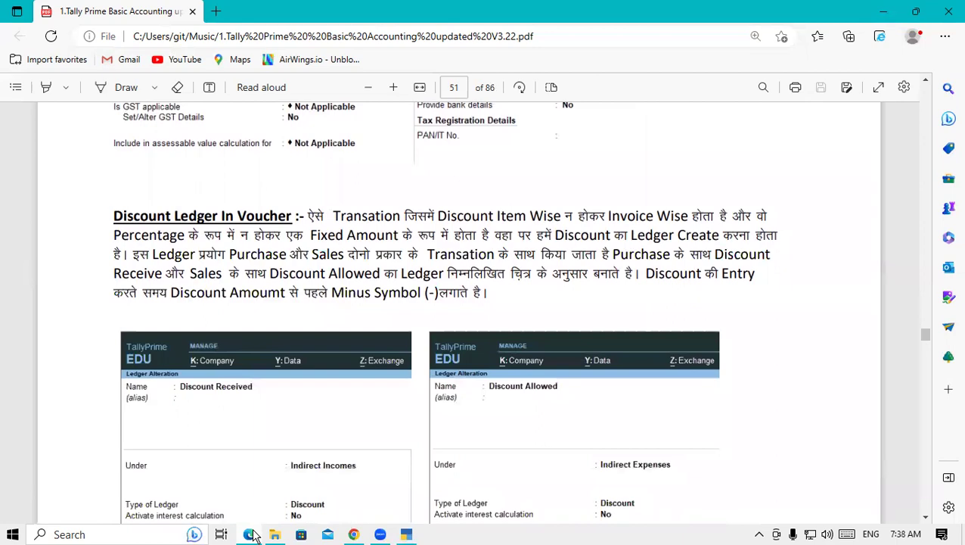
- Switch back to TallyPrime and leave the empty purchase voucher for the Gateway of Tally
click(406, 534)
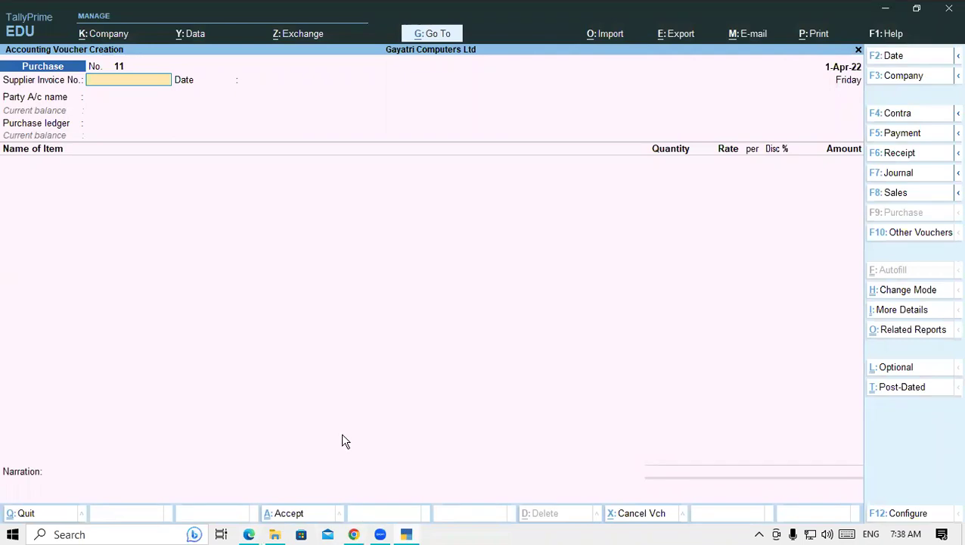
key(Escape)
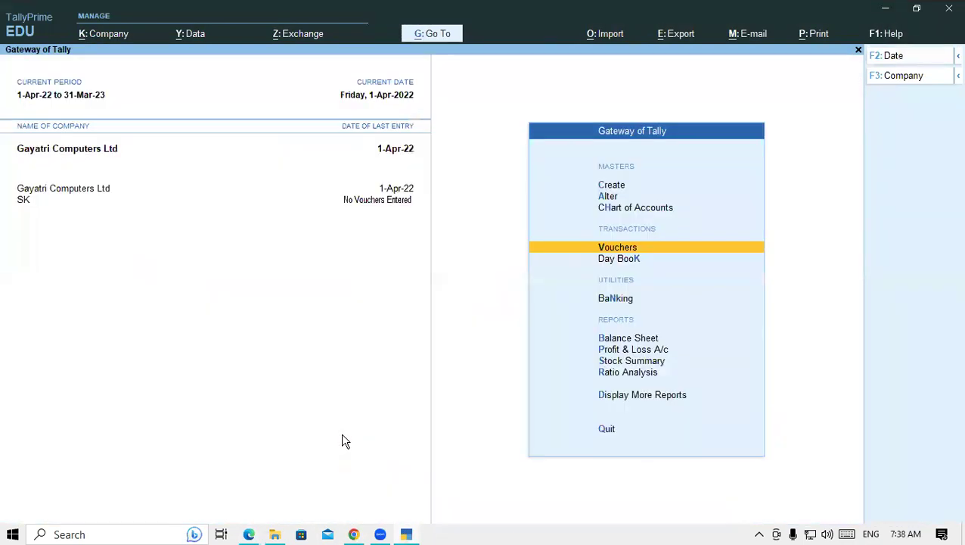
key(Up)
key(Up)
key(Up)
key(Return)
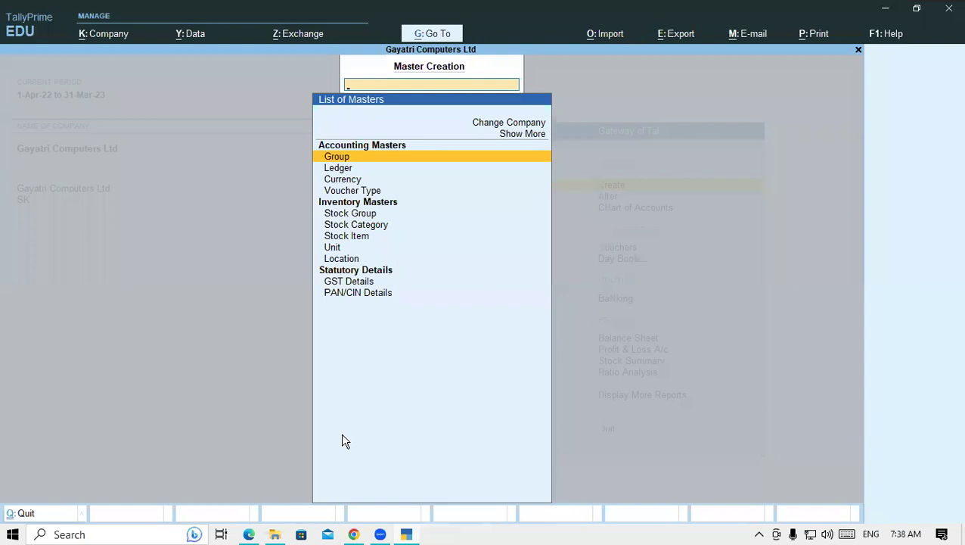
key(Down)
key(Return)
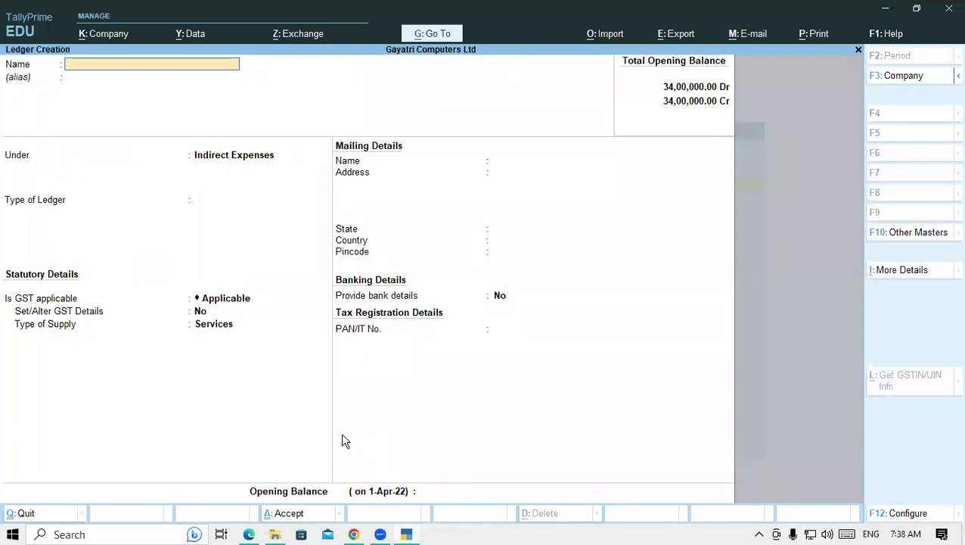
key(Escape)
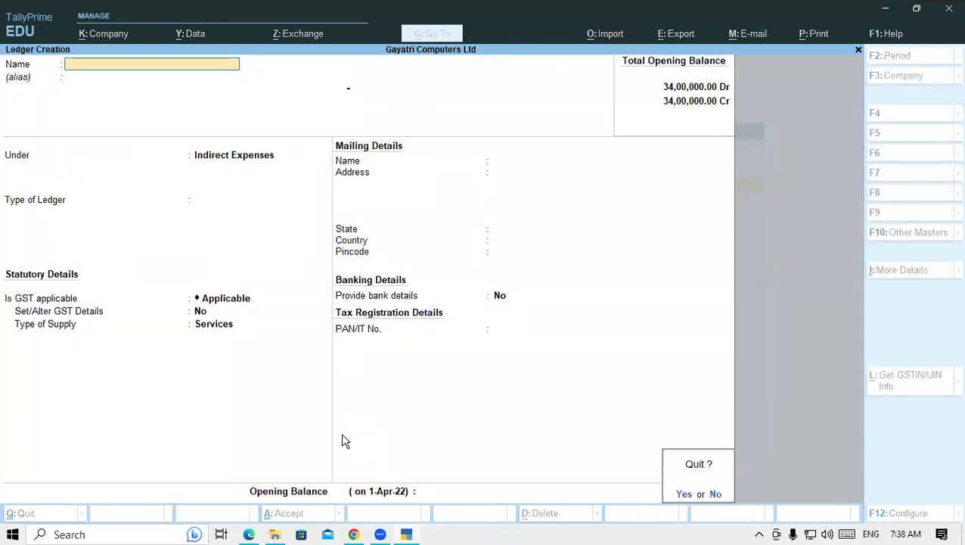
key(y)
key(Escape)
- Search the ledgers available for alteration for "Di", view the Dividend Received ledger, and return to the Gateway of Tally
key(Down)
key(Return)
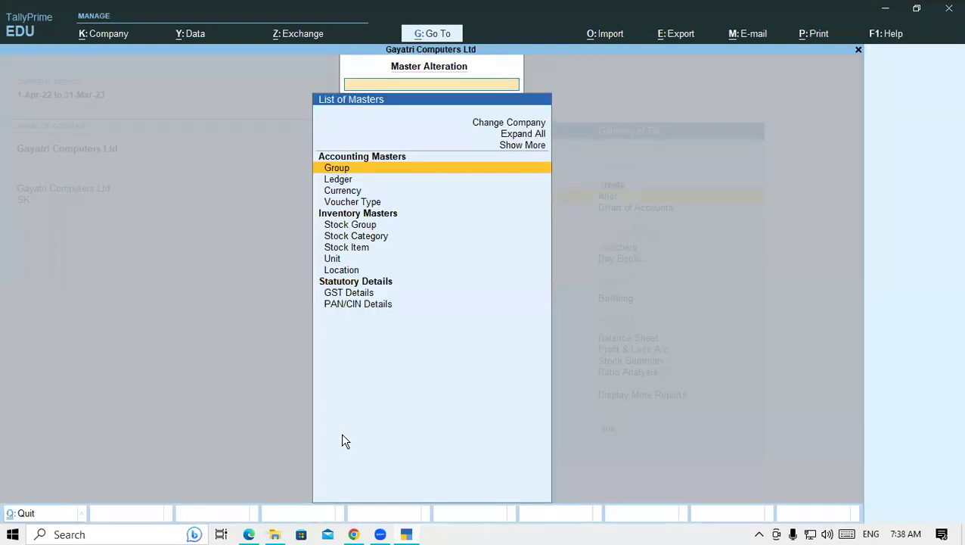
key(Down)
key(Return)
text(Di)
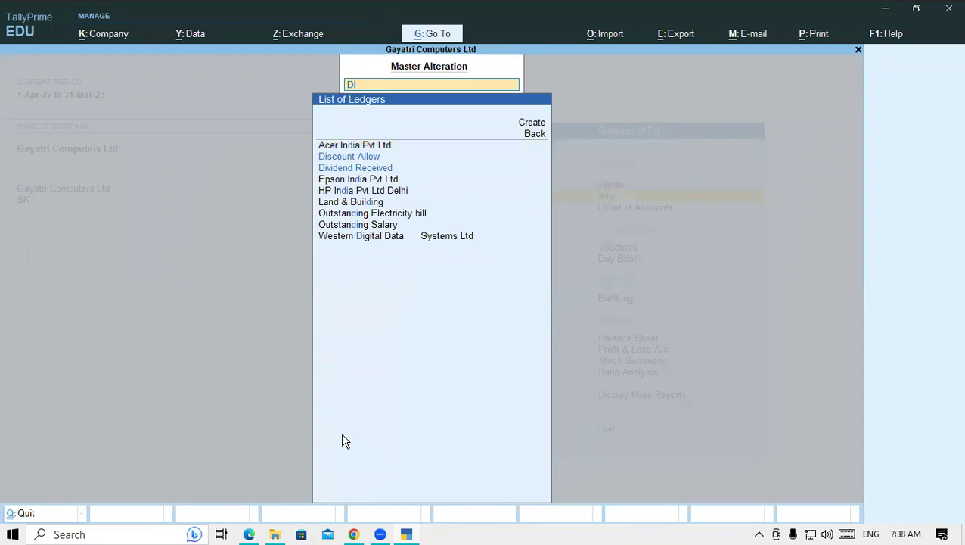
key(Down)
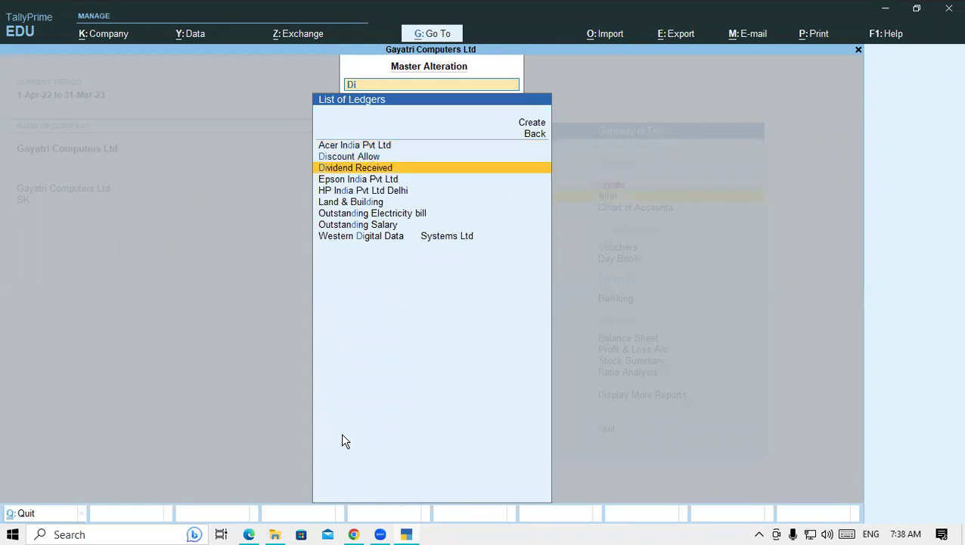
key(Return)
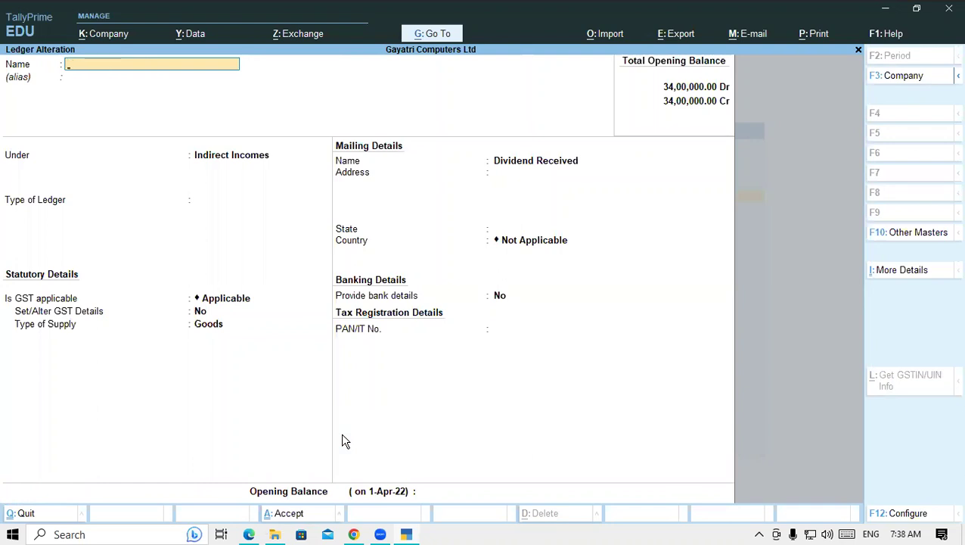
key(Escape)
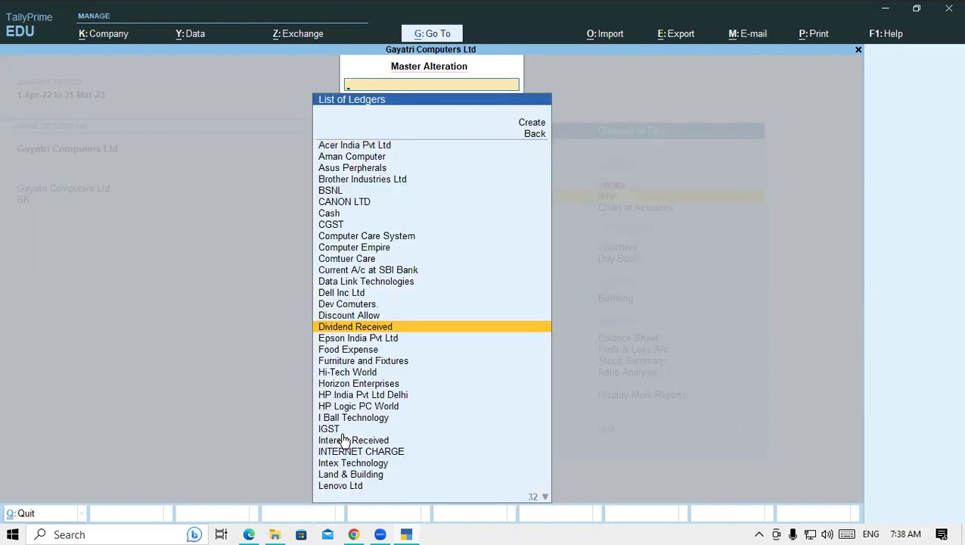
key(Escape)
key(Escape)
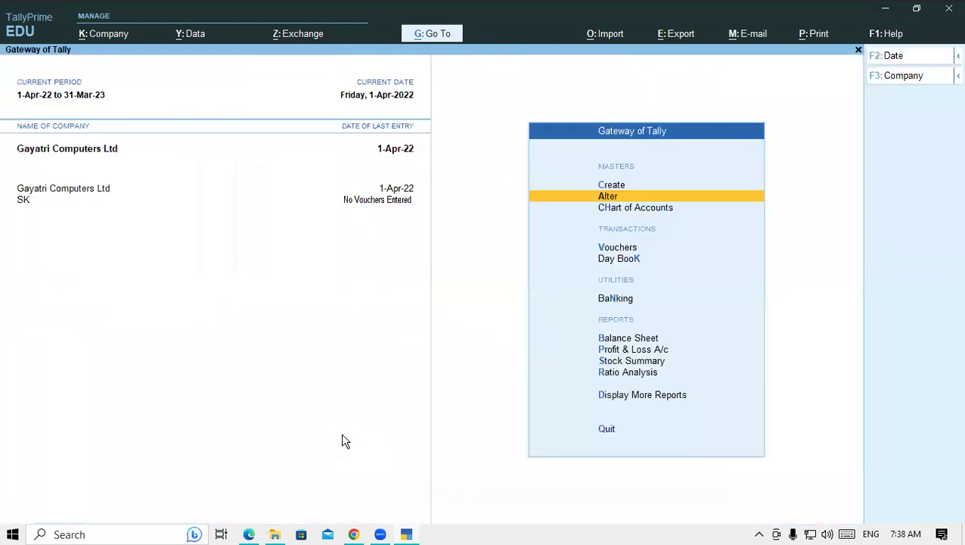
- Begin creating a new ledger named Discount Received with no alias
key(Up)
key(Return)
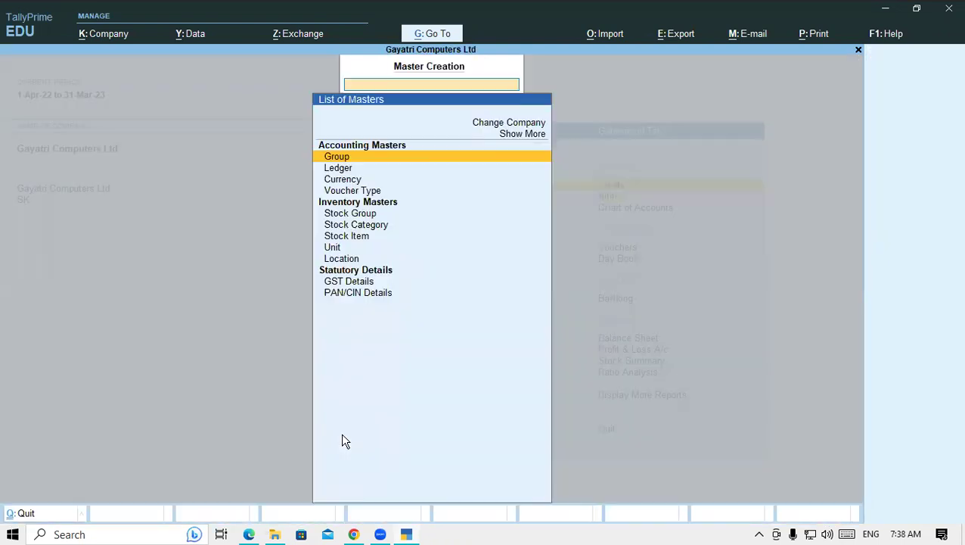
key(Down)
key(Return)
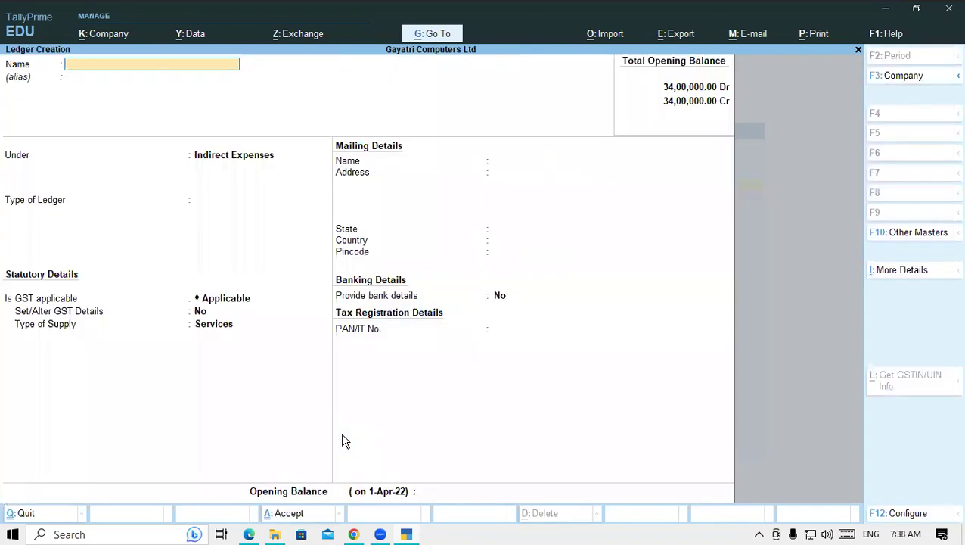
text(Discount Received)
key(Return)
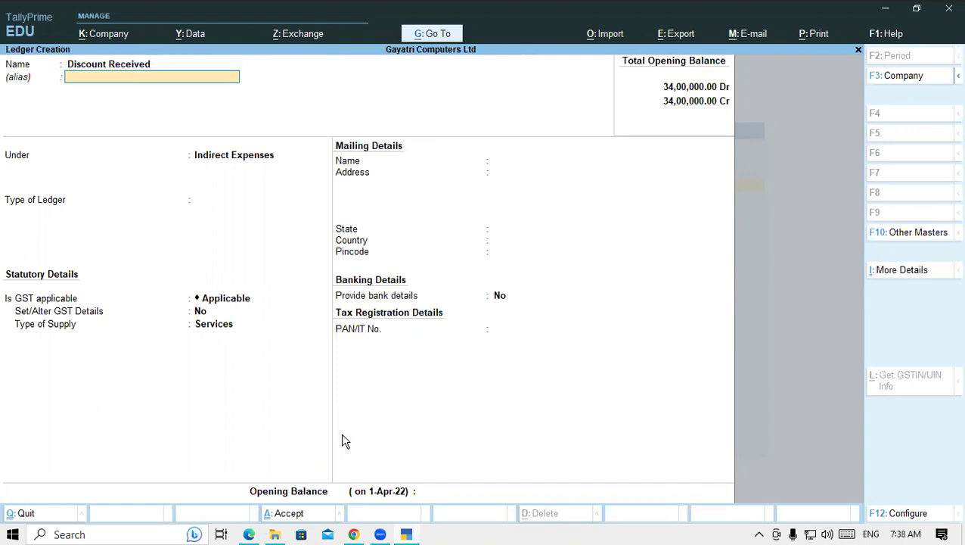
key(Return)
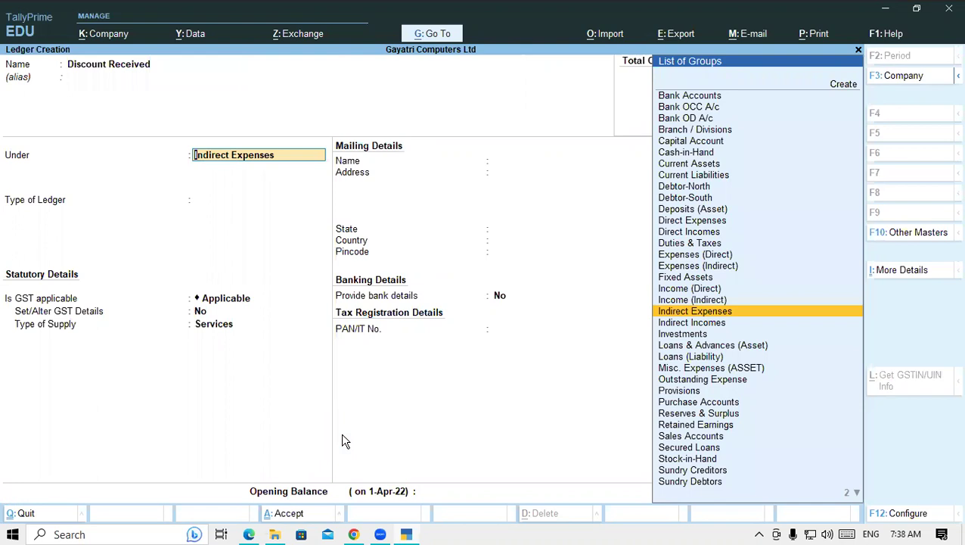
- Place the Discount Received ledger under Indirect Incomes with type of ledger Not Applicable
text(In)
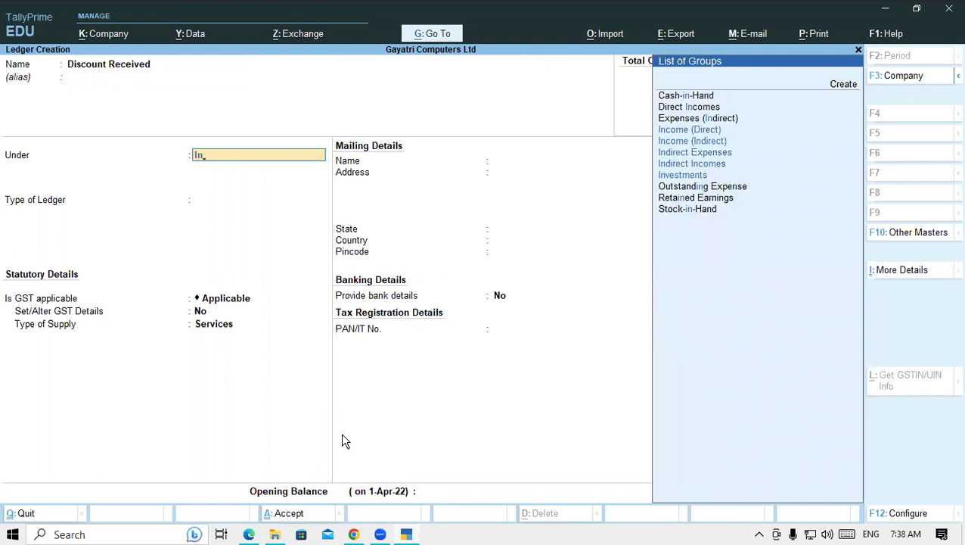
key(Down)
key(Up)
key(Return)
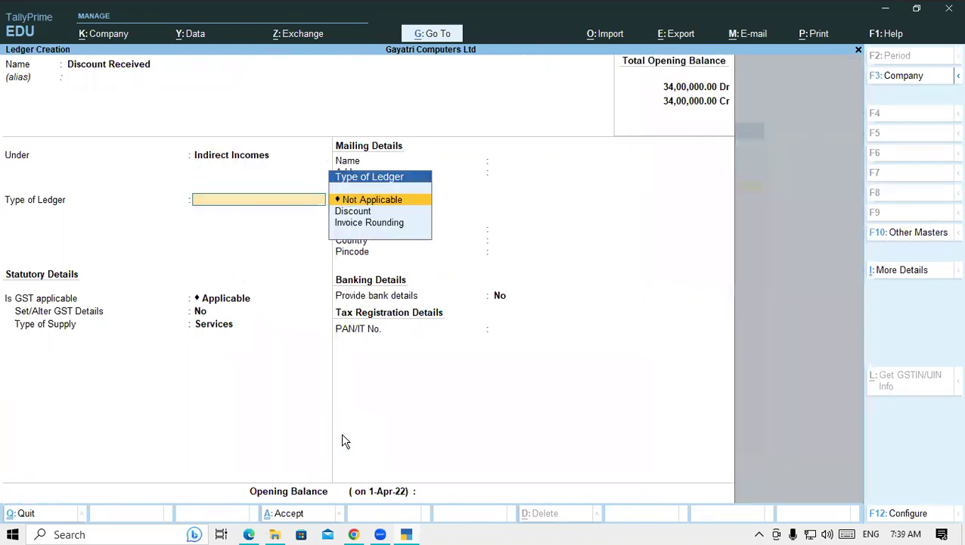
key(Return)
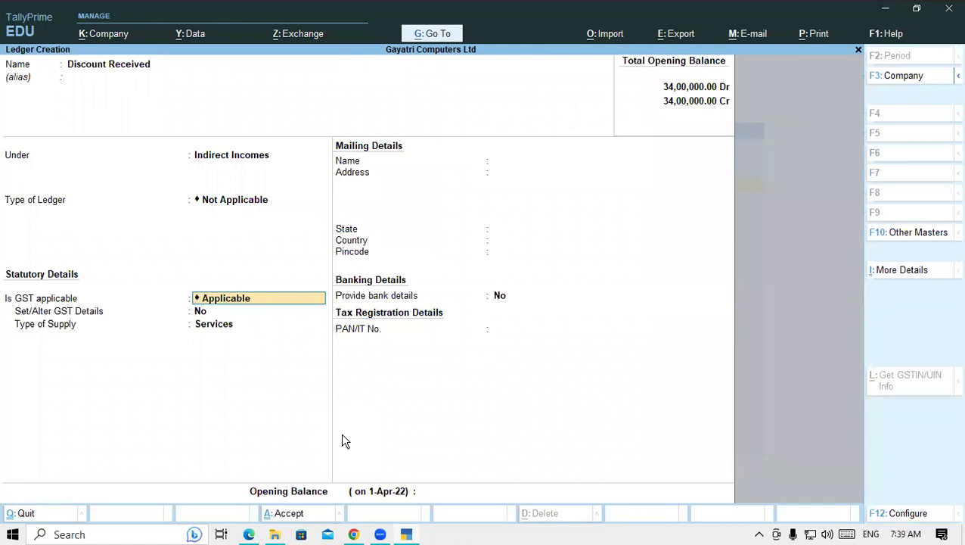
- Mark GST as Not Applicable for the ledger and include it in assessable value calculation for GST, appropriate to Goods, Based on Value
key(BackSpace)
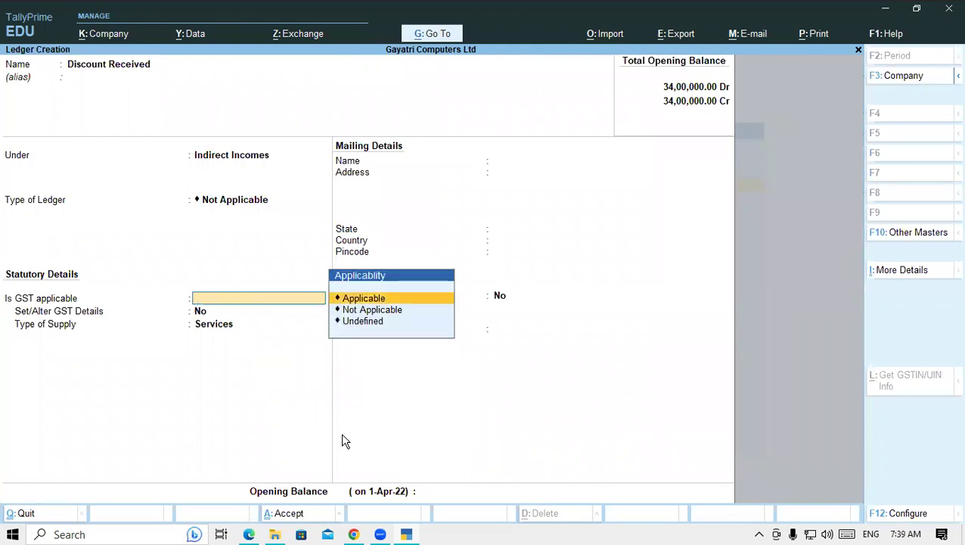
key(Down)
key(Return)
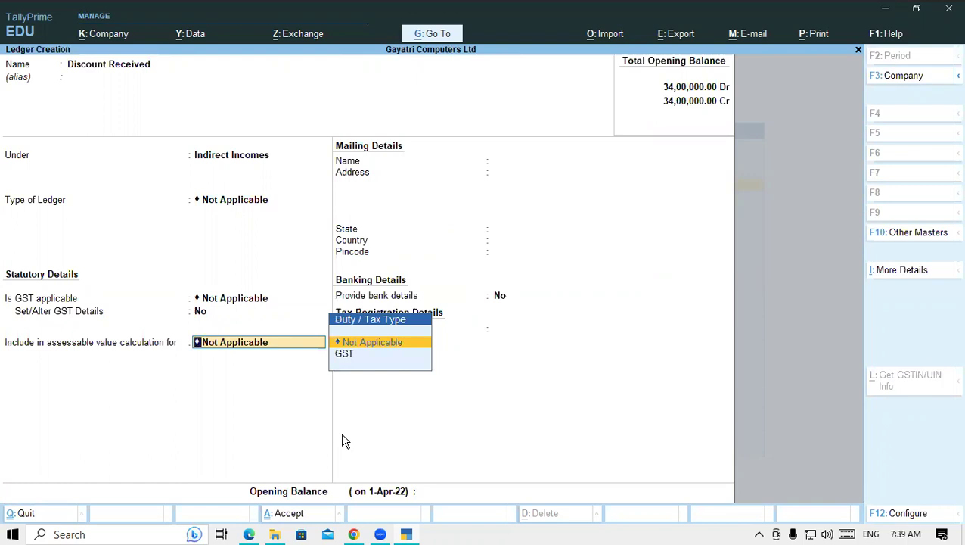
key(Down)
key(Return)
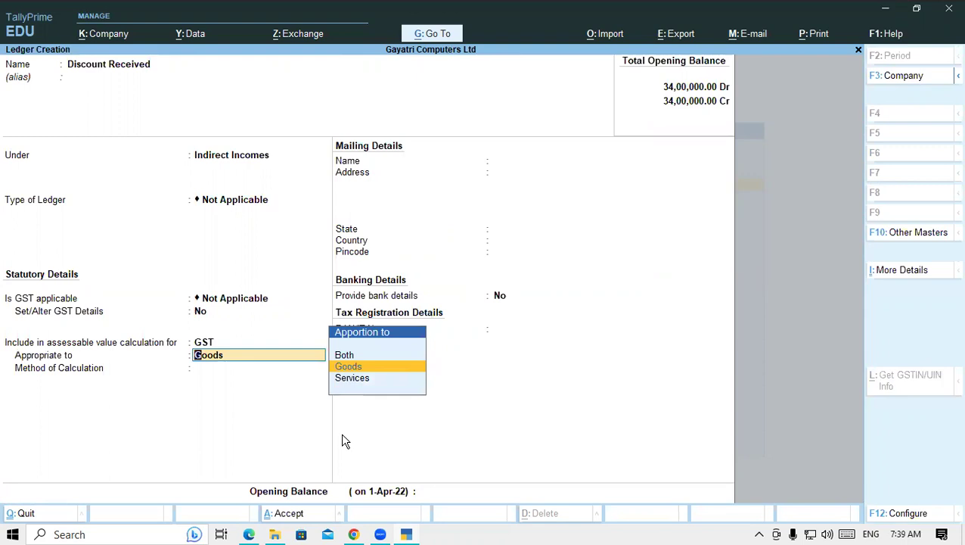
key(Return)
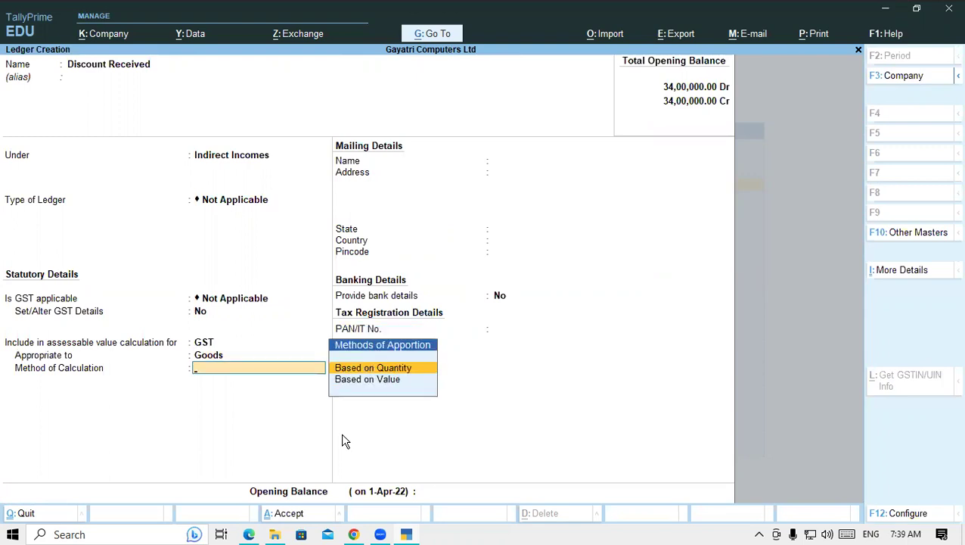
key(Down)
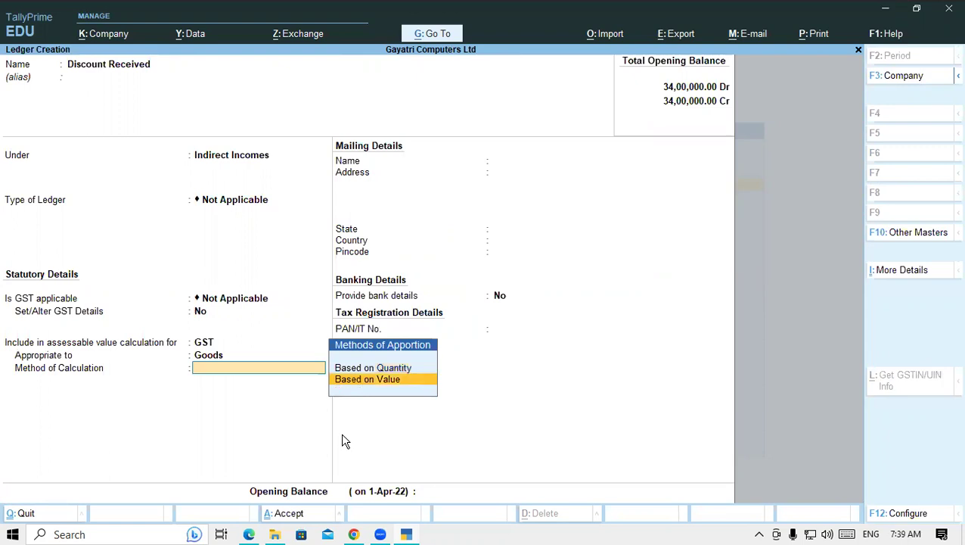
key(Return)
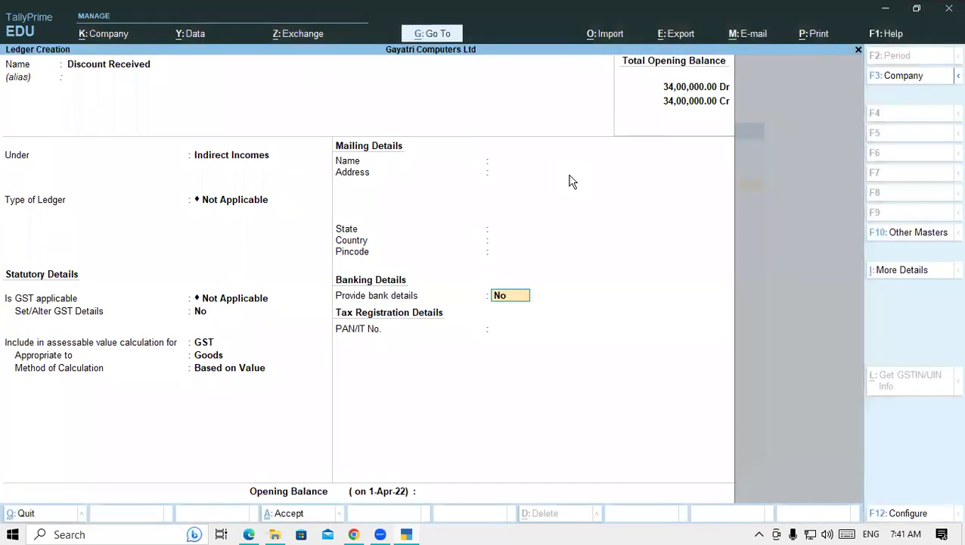
- Save the Discount Received ledger without bank details or PAN and return to the Gateway of Tally
key(Return)
key(Return)
key(Return)
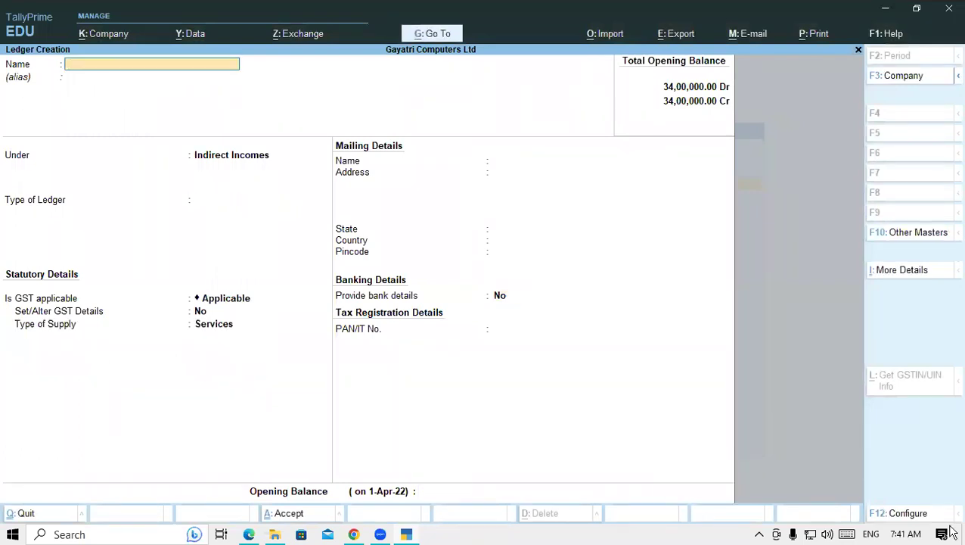
key(Escape)
key(Escape)
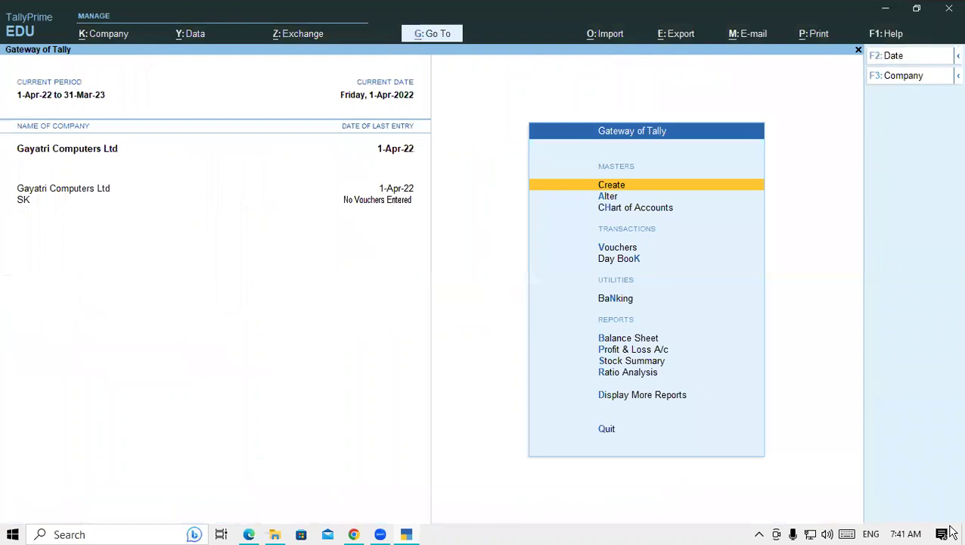
- Open a new purchase voucher, and switch to the PDF in Edge to read exercise 10 on the Canon printer purchase
key(v)
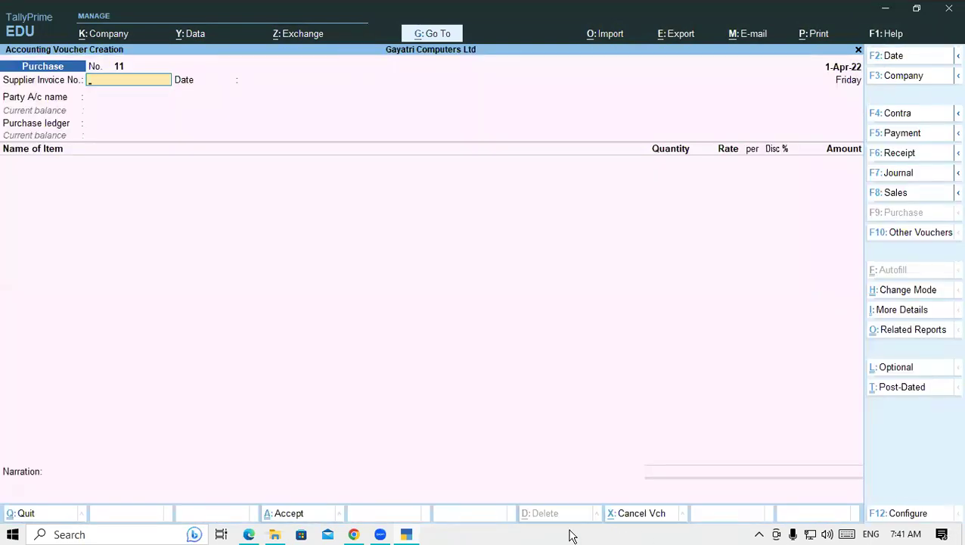
click(250, 534)
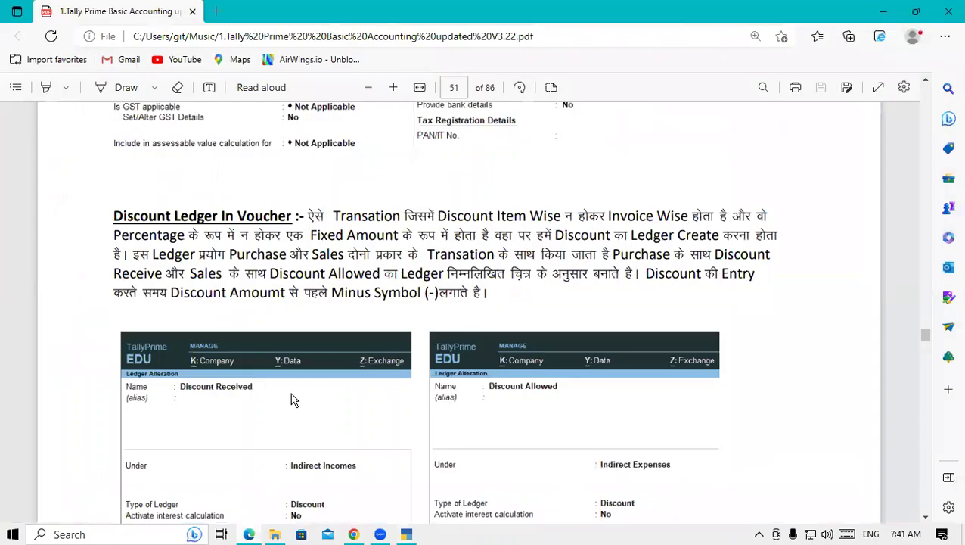
scroll(295, 400, down, 5)
scroll(294, 400, down, 3)
scroll(293, 400, down, 3)
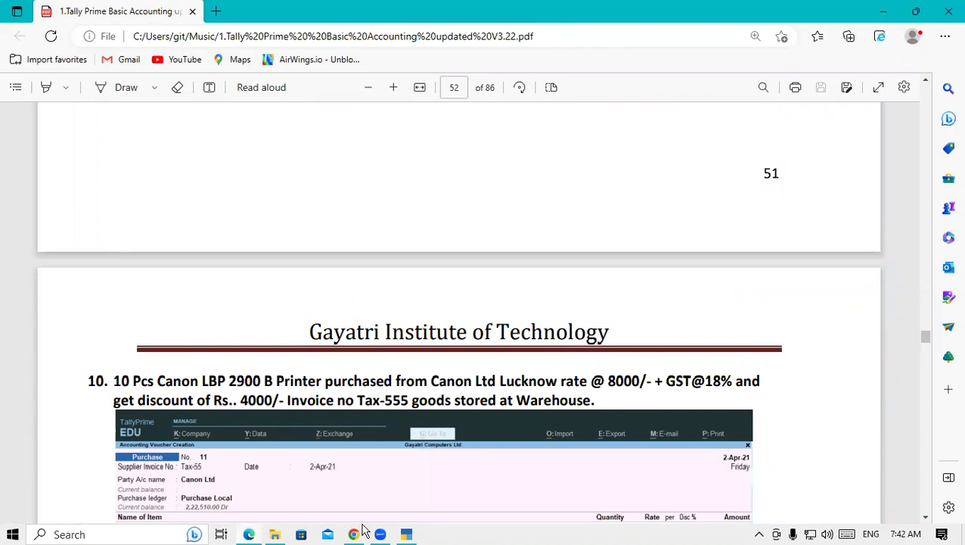
- Switch back to TallyPrime and enter supplier invoice number Taxx-555 dated 1-Apr-22
click(407, 535)
text(Taxx)
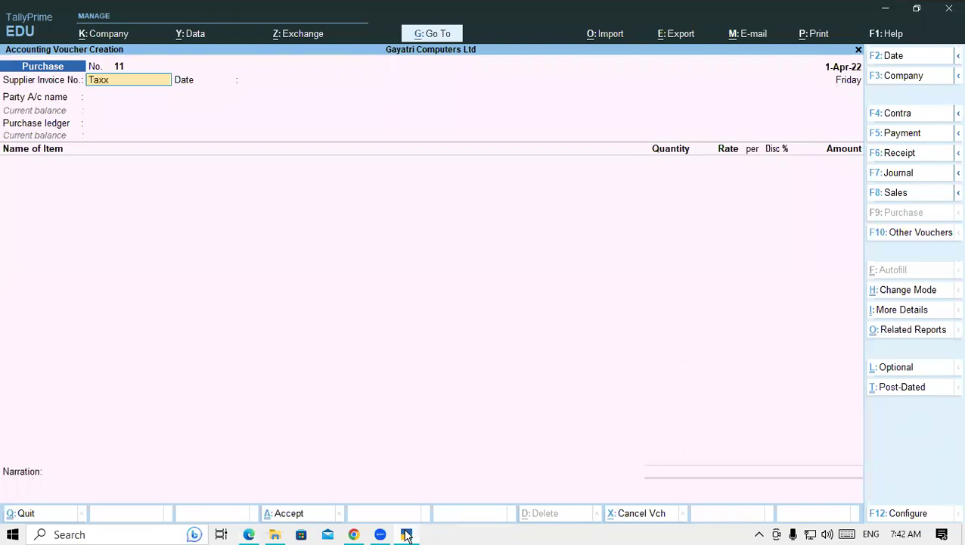
text(-555)
key(Return)
key(Return)
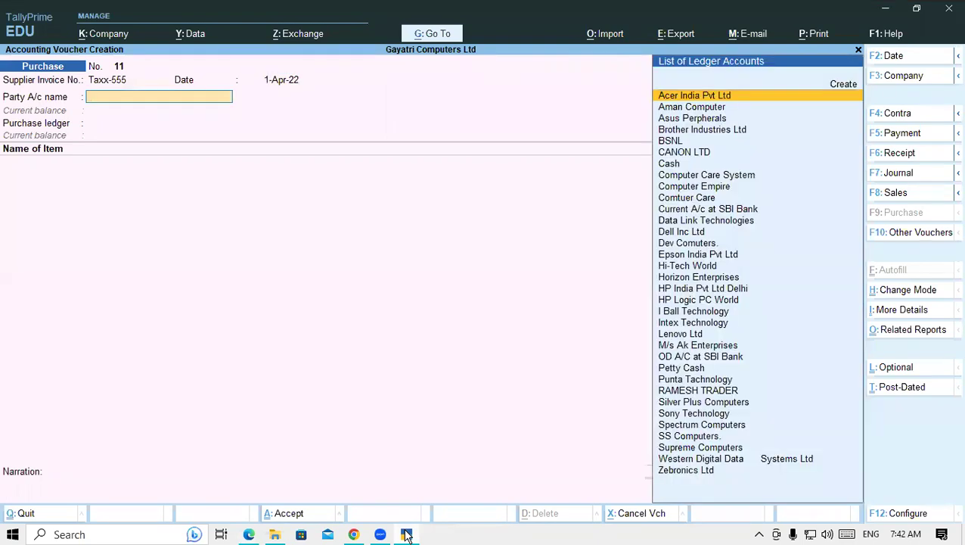
- Choose CANON LTD as the party account, accept its blank receipt and party details, and use the PURCHASE LOCAL ledger
text(Ca)
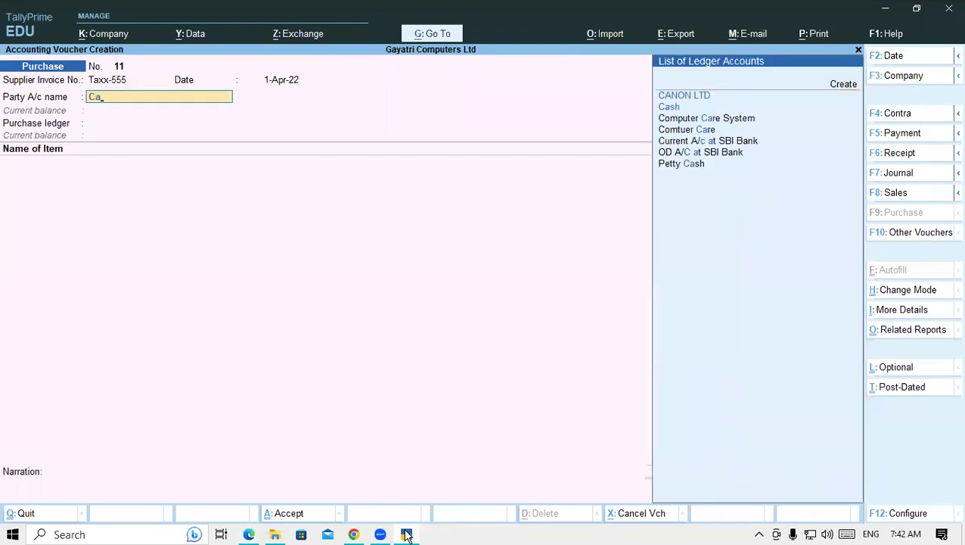
key(Return)
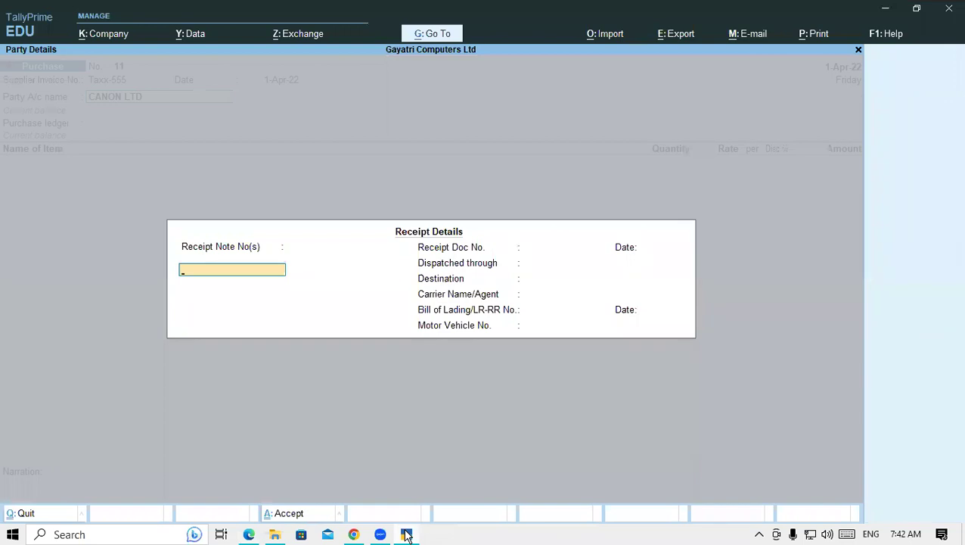
key(ctrl+a)
key(ctrl+a)
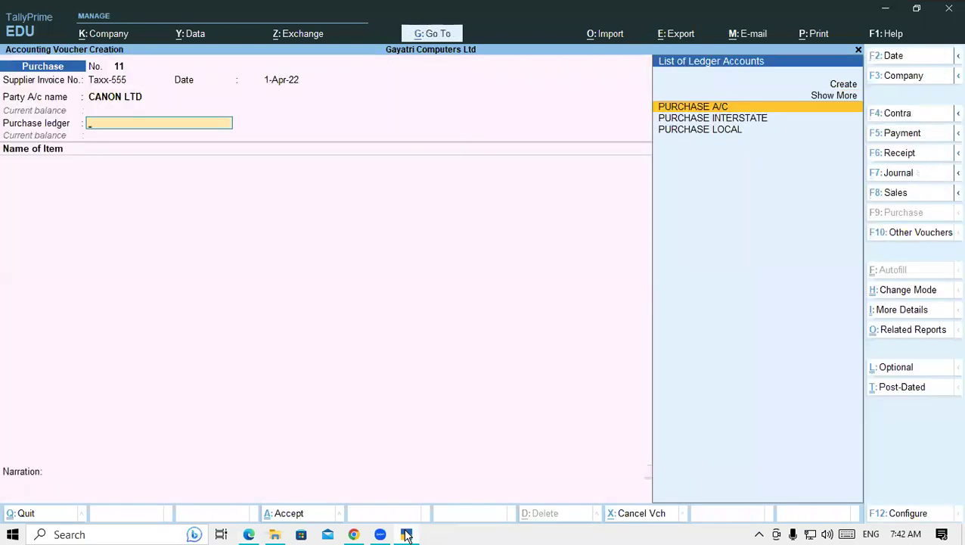
key(Down)
key(Down)
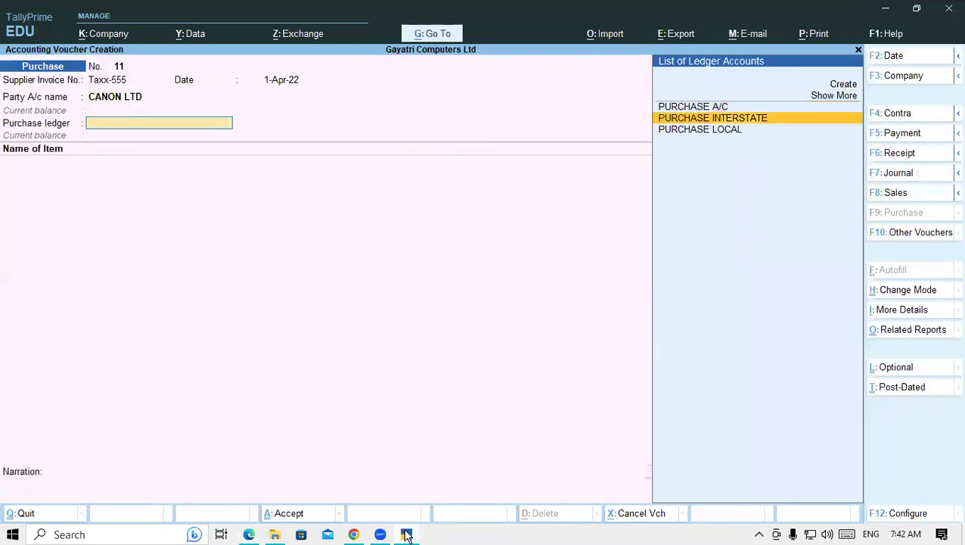
key(Return)
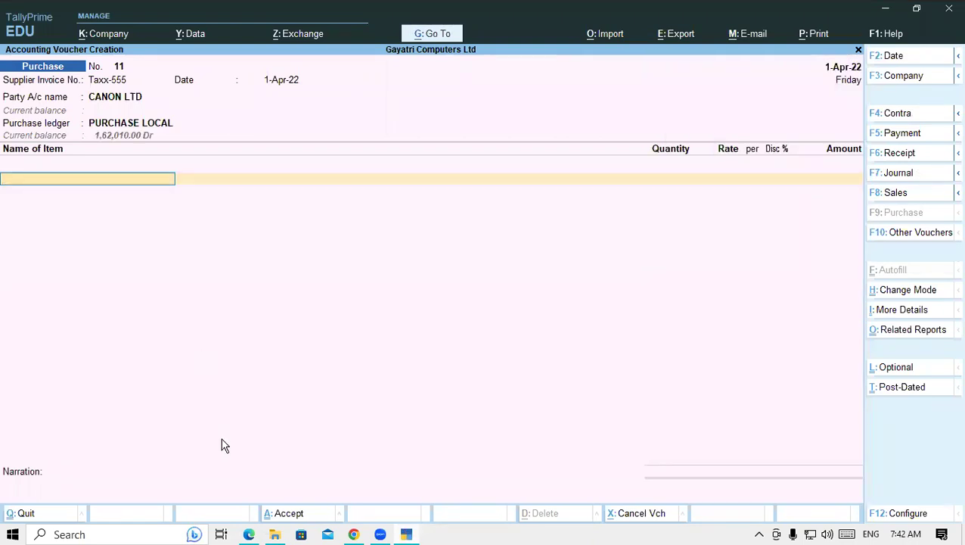
- Add the stock item Canon LBP 2900 B PRINTER and allocate 10 pcs to the Ware House, checking the location in the PDF
text(Ca)
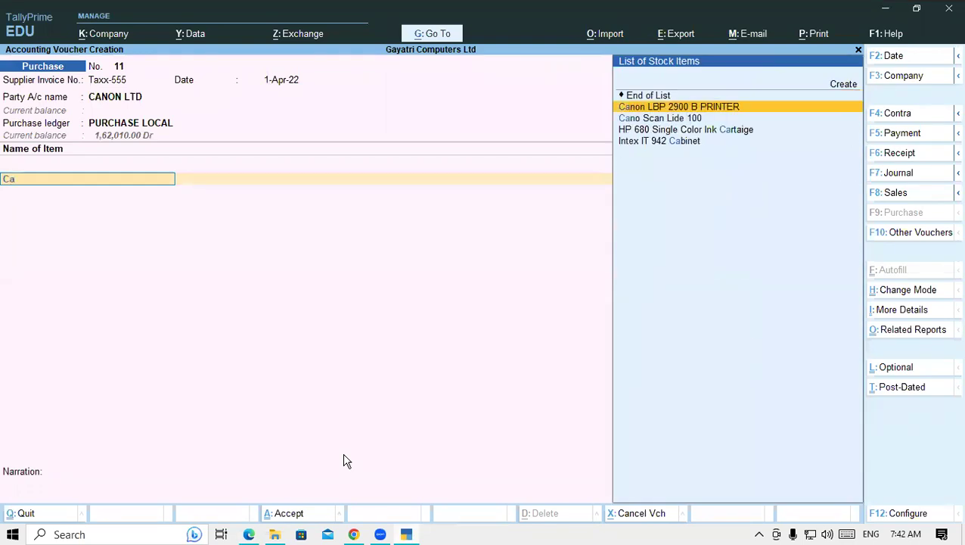
key(Return)
key(Return)
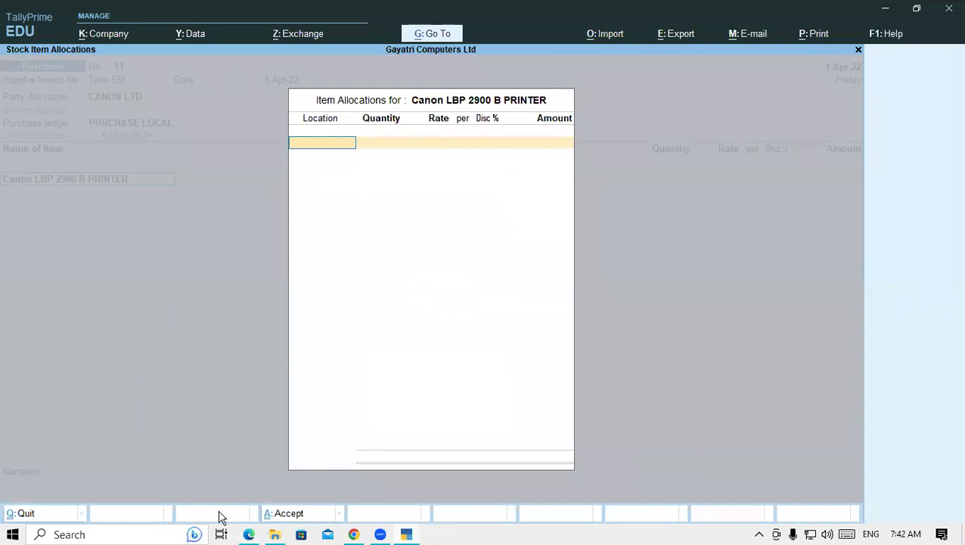
click(257, 534)
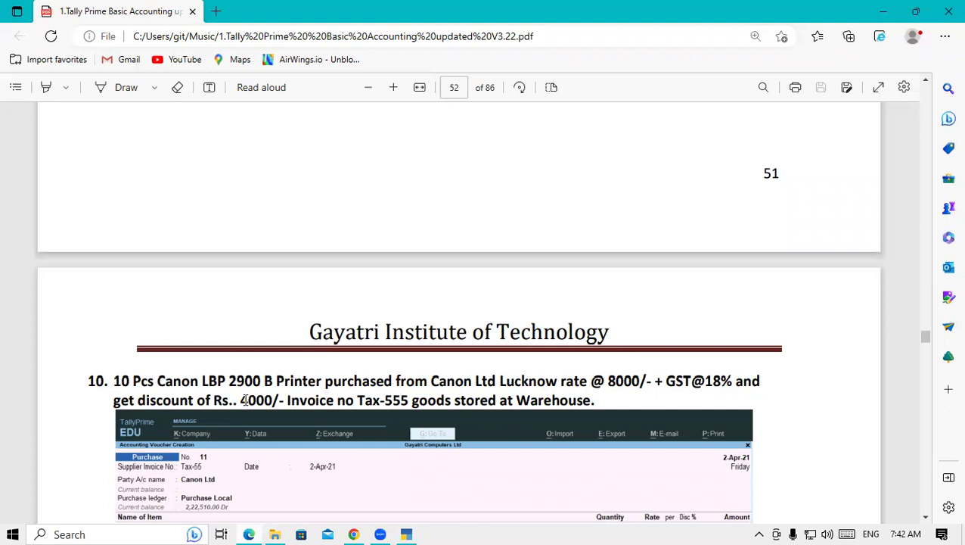
click(406, 534)
text(wa)
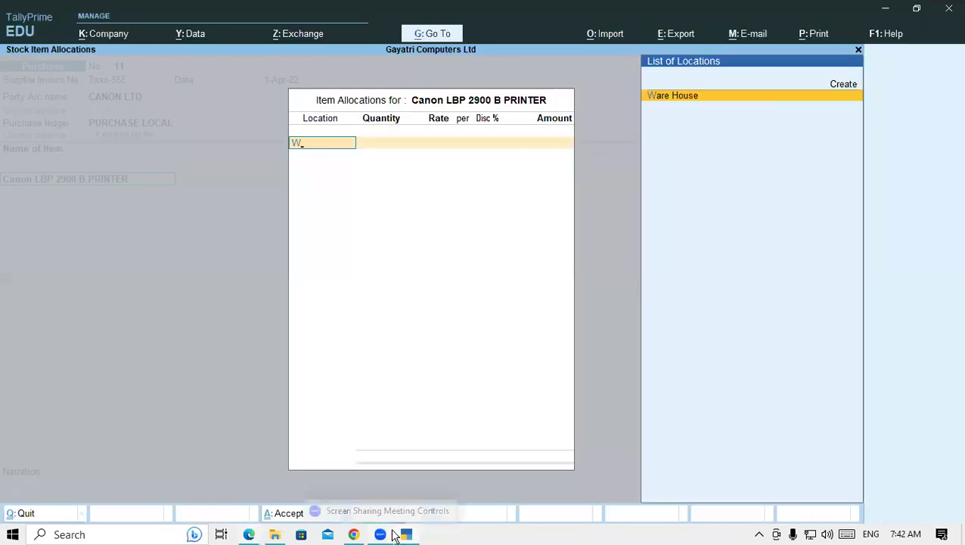
key(Return)
text(10)
key(Return)
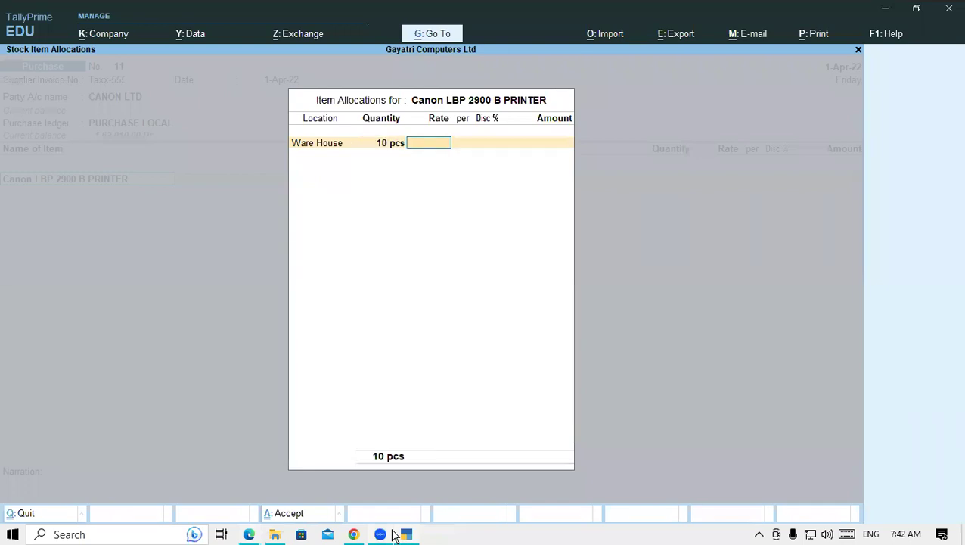
- Check the rate in the PDF, set the printer's rate to 8000 with no item discount, and finish the item list
click(249, 532)
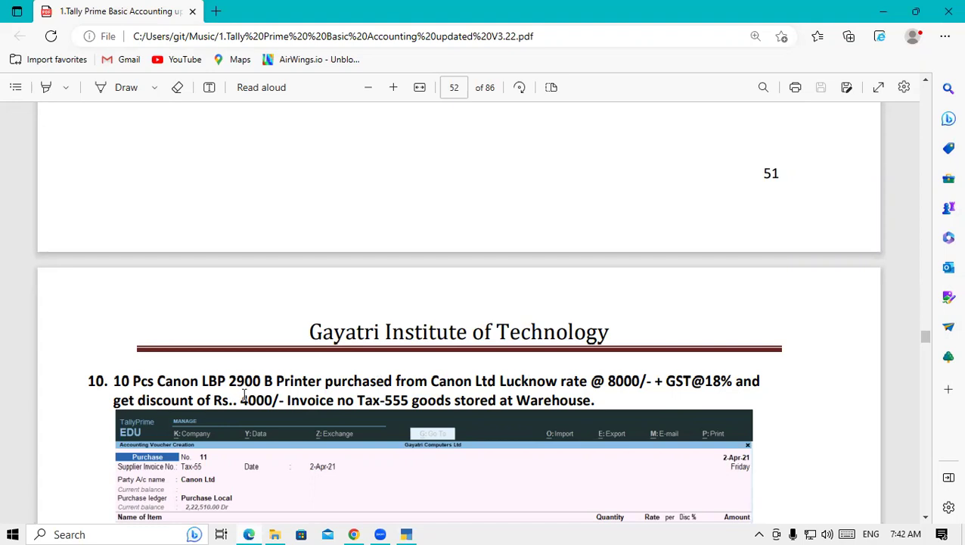
click(407, 534)
text(8000)
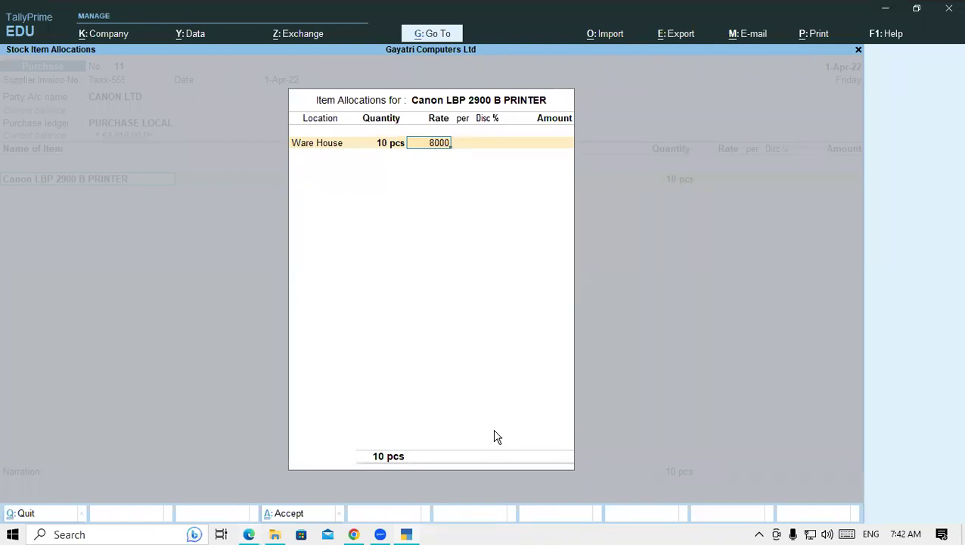
key(Return)
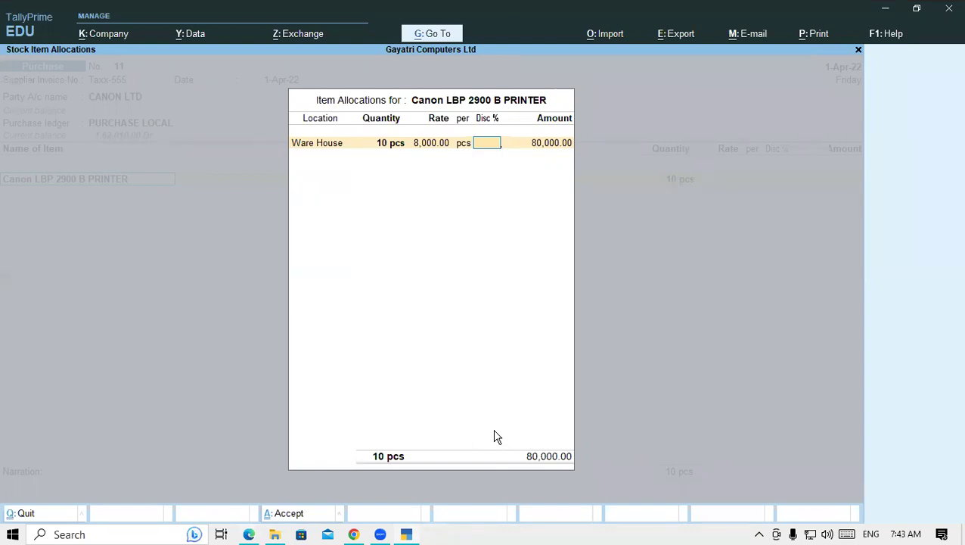
key(Return)
key(Return)
key(Return)
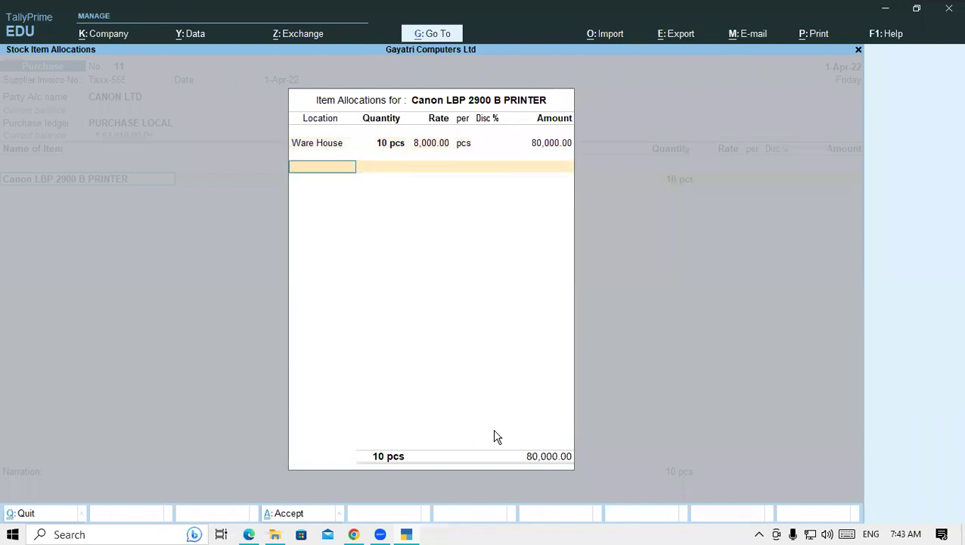
key(Return)
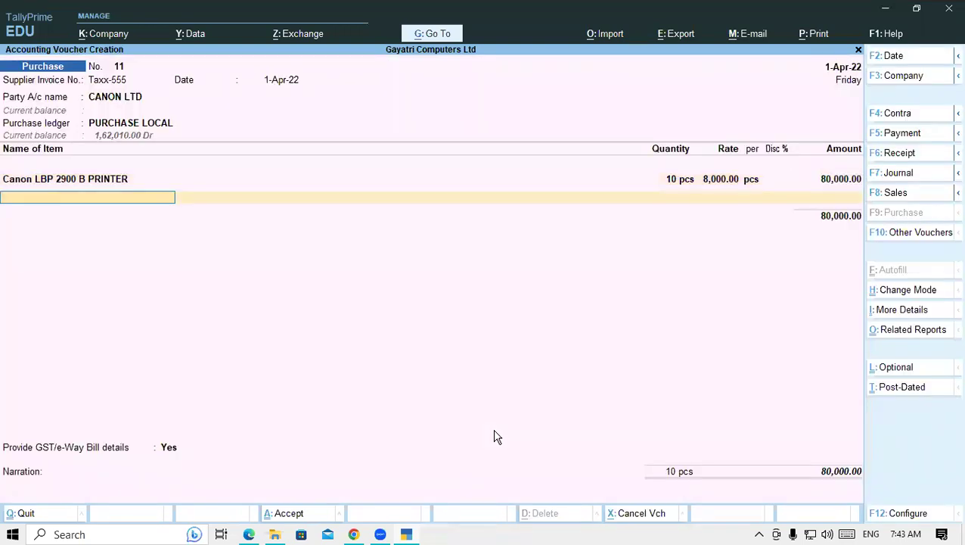
key(Return)
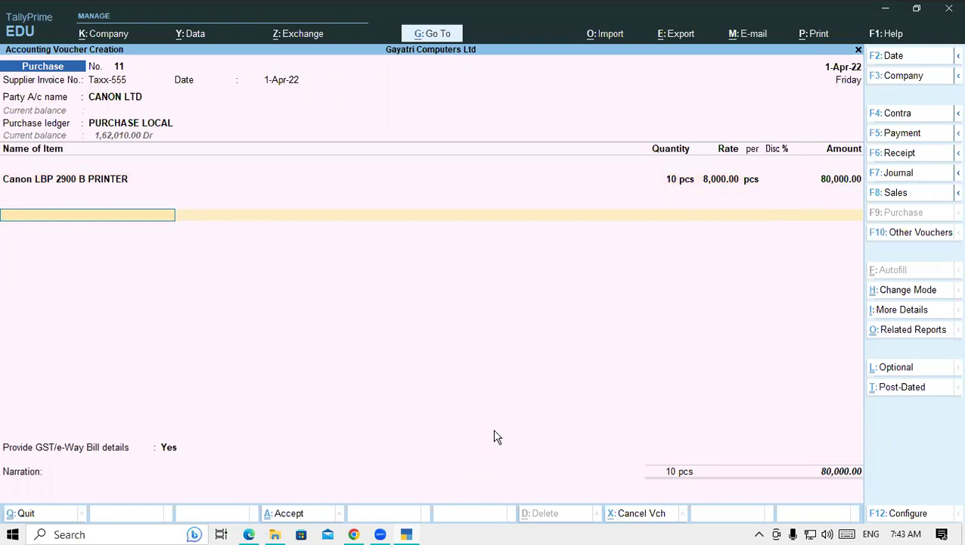
- Add the Discount Received ledger to the voucher with an amount of -4000
text(Di)
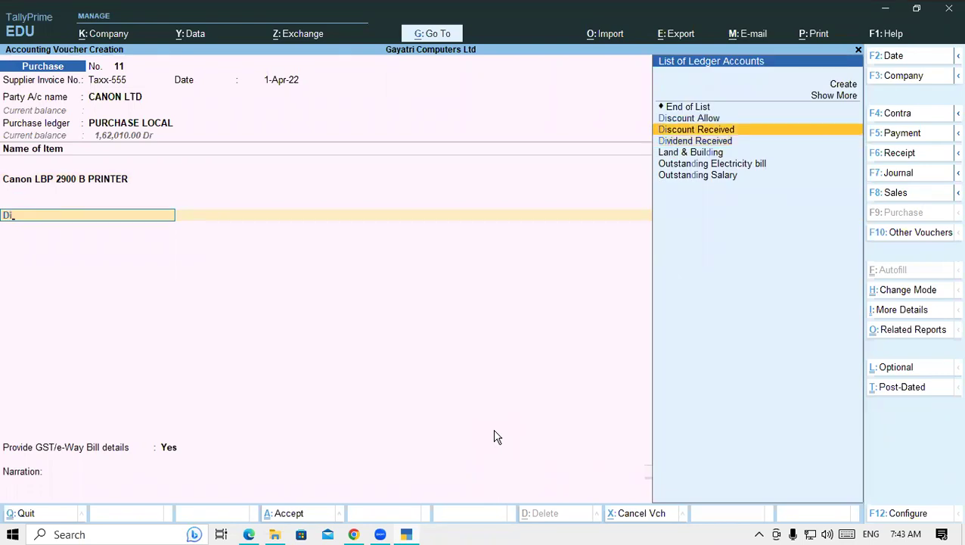
key(Return)
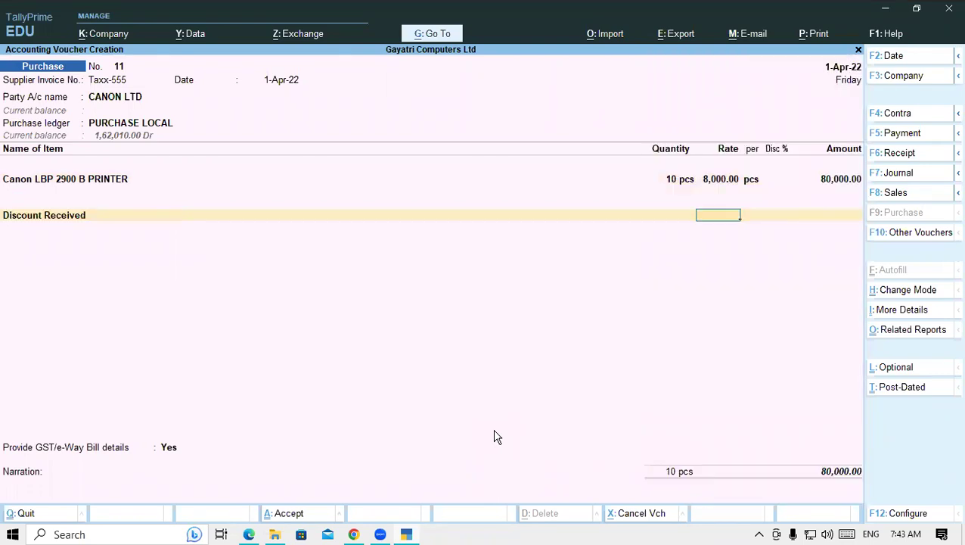
key(Return)
text(-4000)
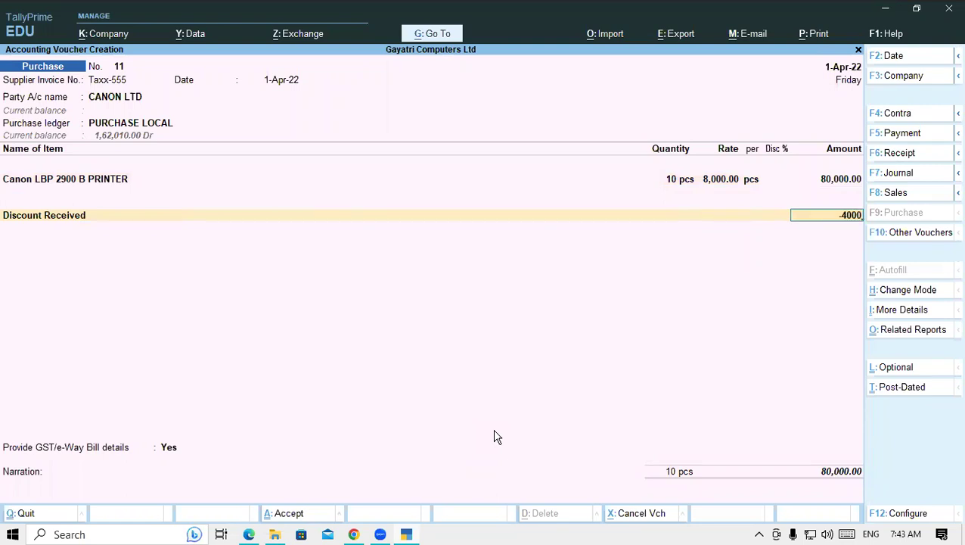
key(Return)
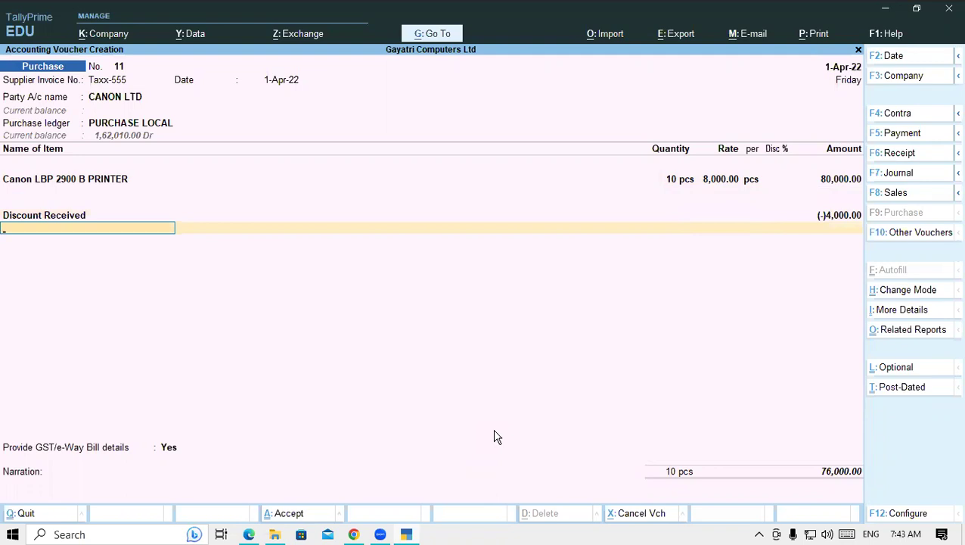
- Add the CGST ledger below the discount with its automatically calculated amount
text(Cg)
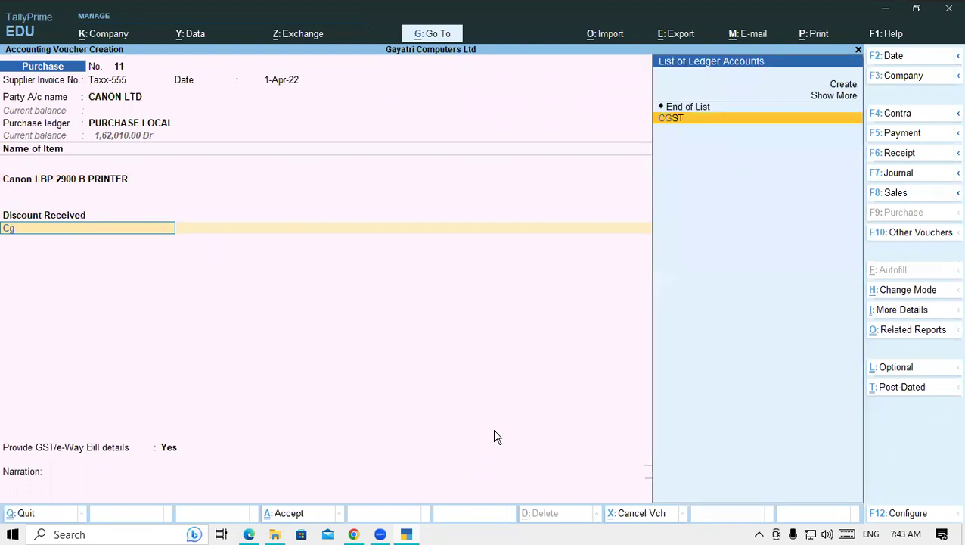
key(Return)
key(Return)
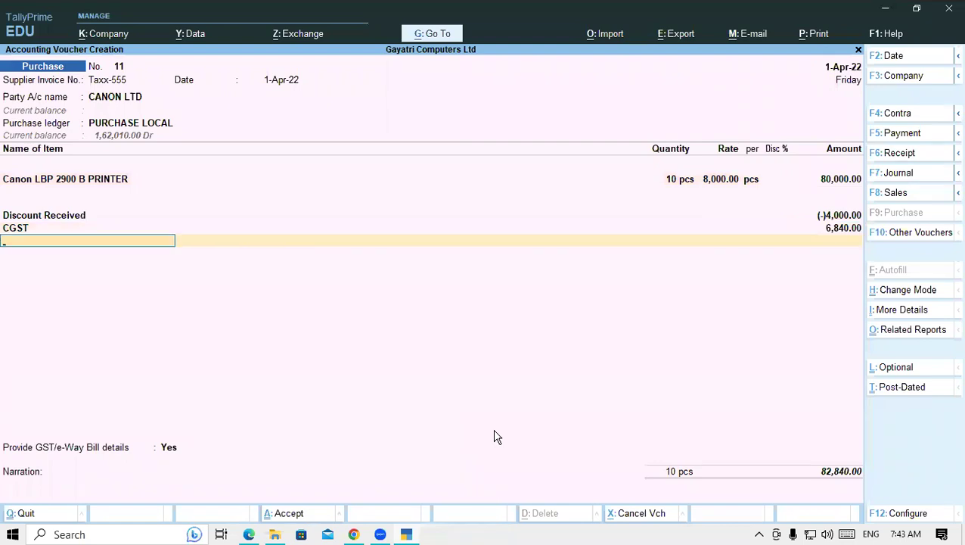
- Add the SGST ledger below CGST with its automatically calculated amount and compare the taxes with transaction 10 in the PDF
text(Sg)
key(Return)
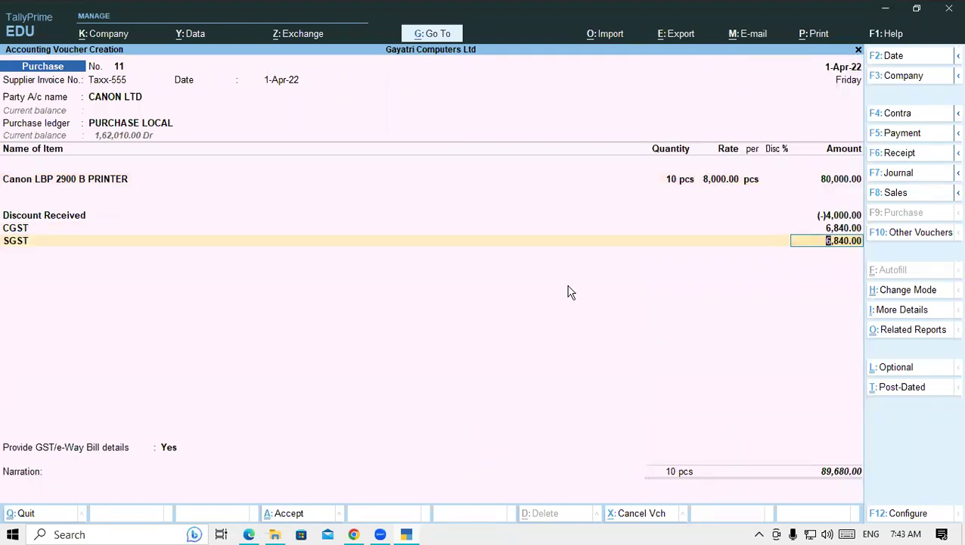
click(248, 534)
scroll(327, 405, down, 3)
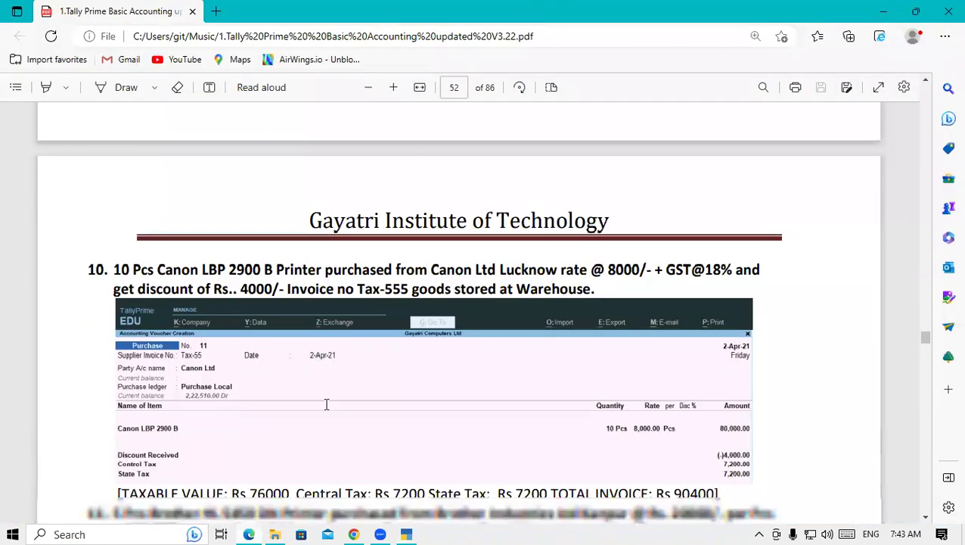
scroll(326, 405, up, 1)
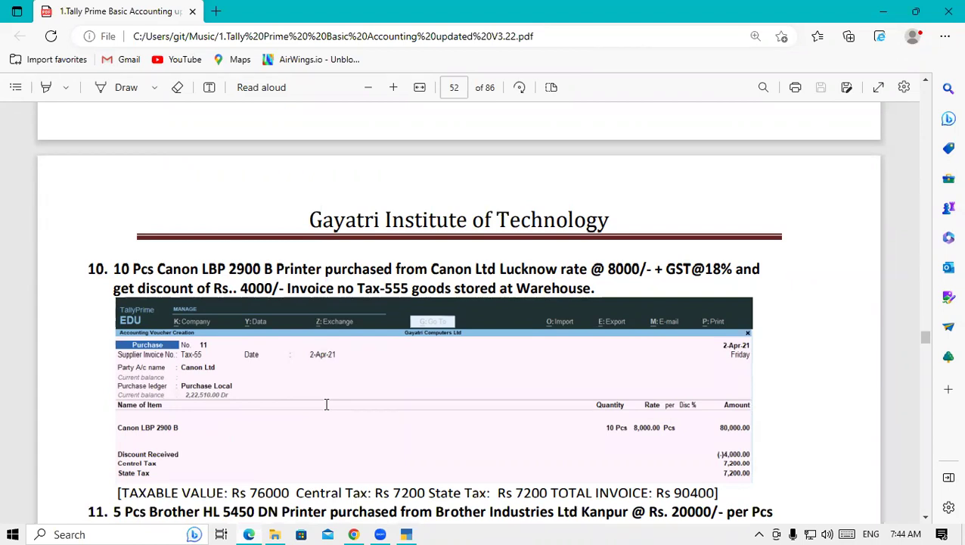
click(407, 534)
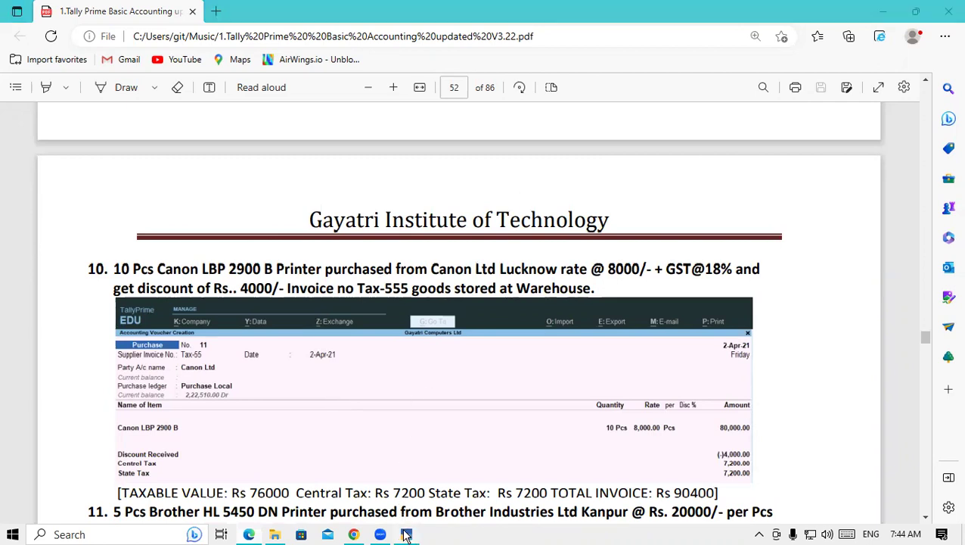
- Alter the Discount Received ledger so that its inclusion in assessable value calculation is Not Applicable, and save it
click(30, 218)
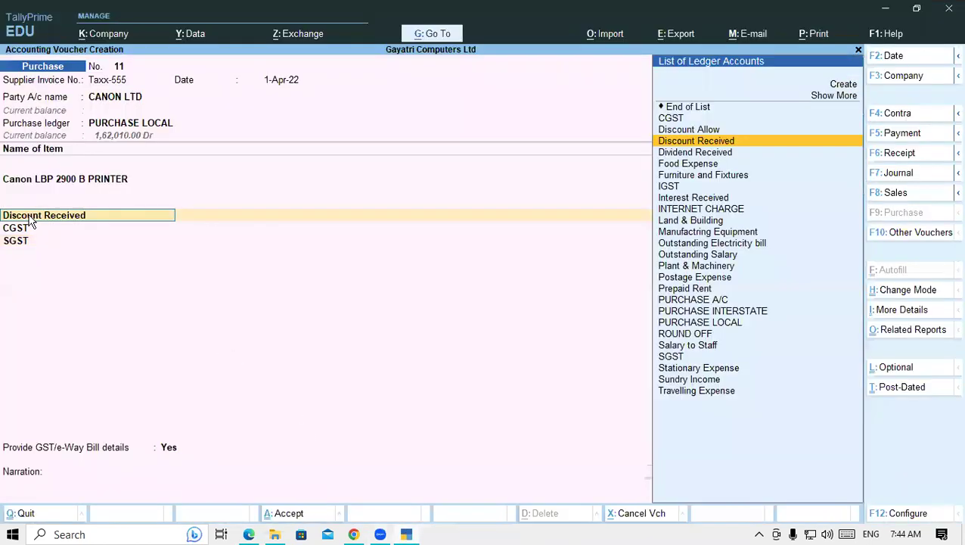
key(ctrl+Return)
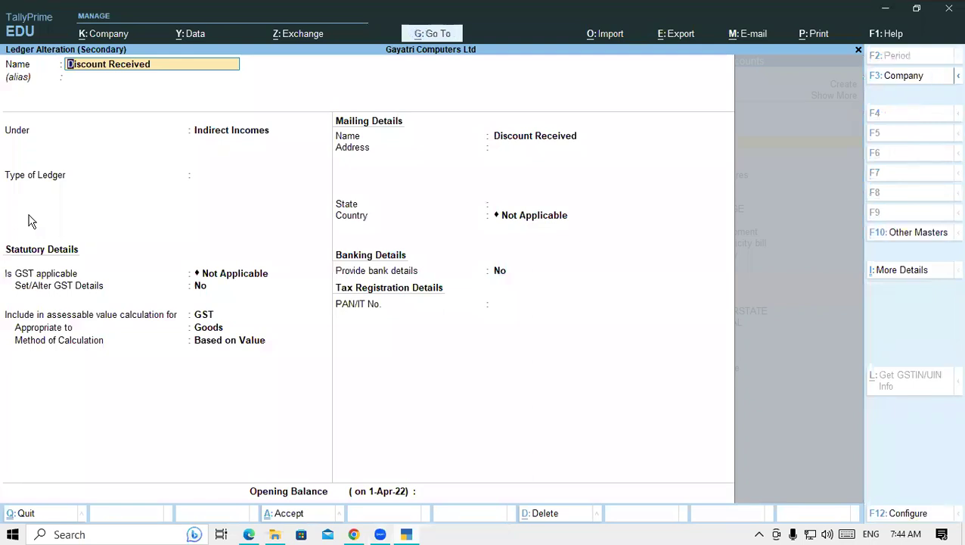
key(Return)
key(Return)
key(Return)
key(Return)
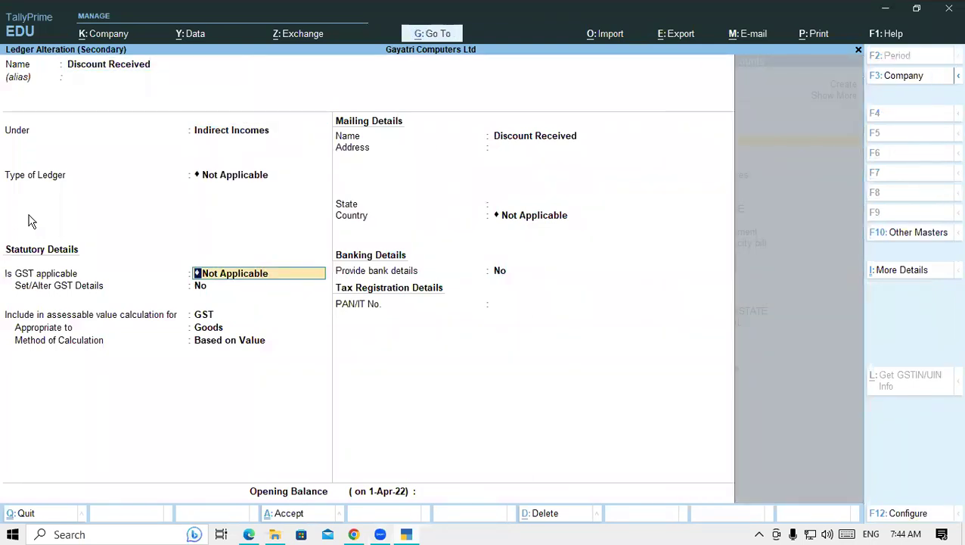
key(Return)
key(Up)
key(Return)
key(Return)
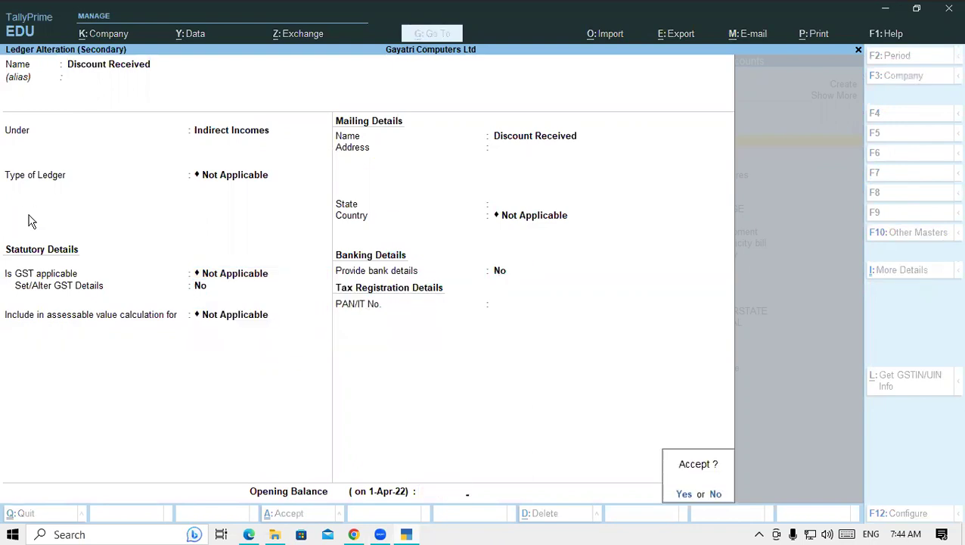
key(Return)
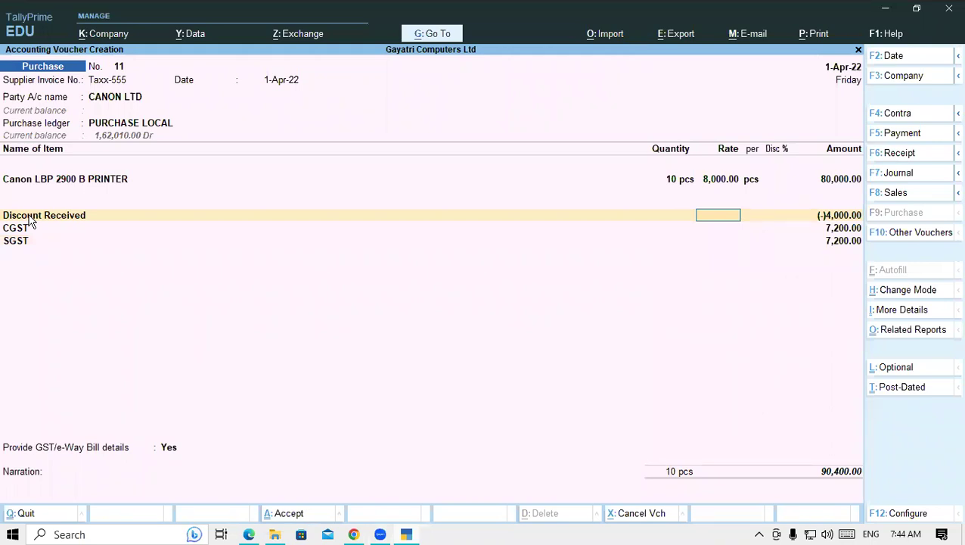
- Alter the Discount Received ledger to be included in assessable value calculation for GST, appropriated to Goods and based on value
click(31, 218)
key(ctrl+Return)
key(Return)
key(Return)
key(Return)
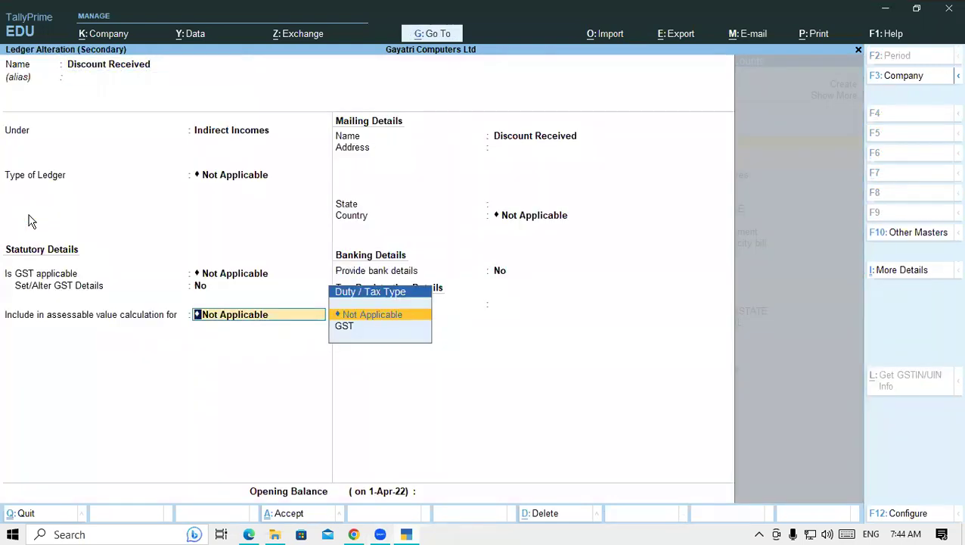
key(Down)
key(Return)
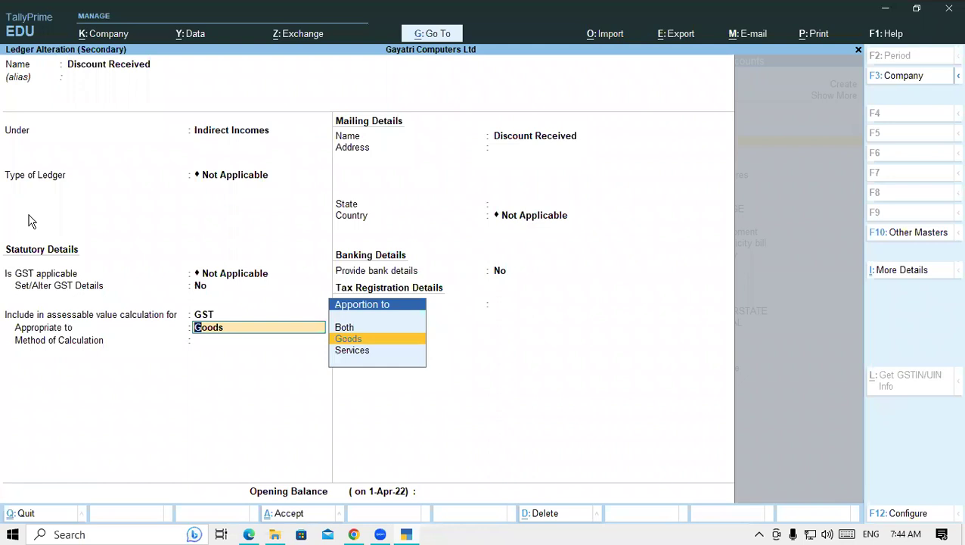
key(Return)
key(Down)
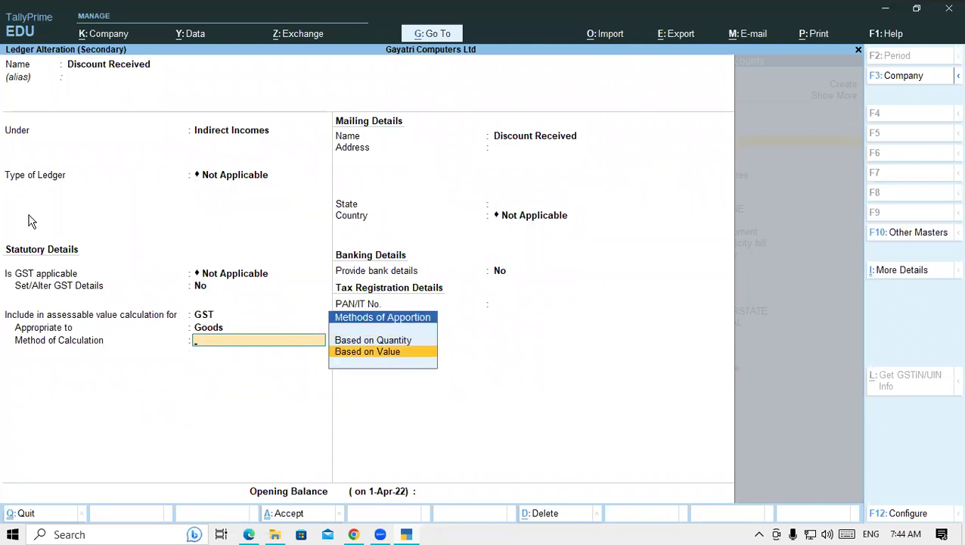
key(Return)
key(Return)
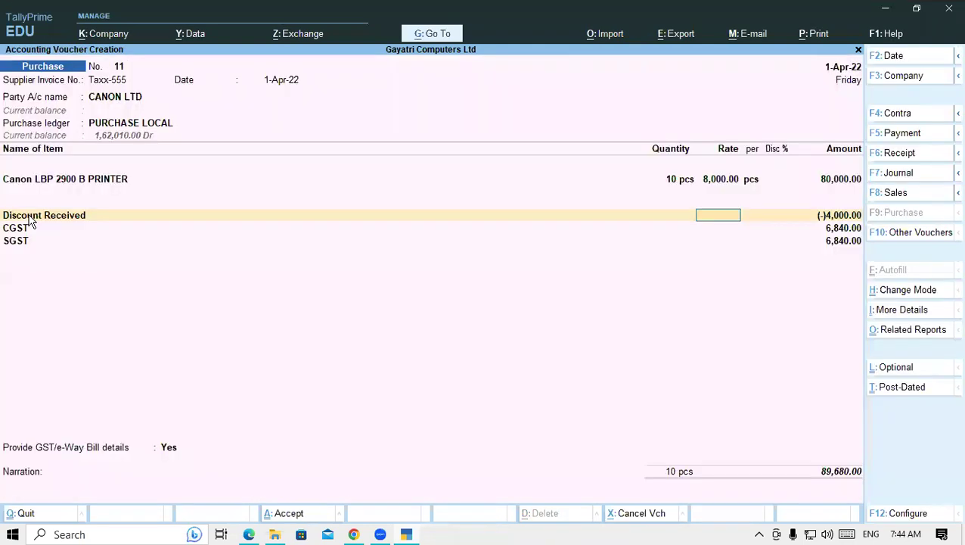
- Finish the voucher's ledger entries and set Provide GST/e-Way Bill details to No
key(Return)
key(Return)
key(Return)
key(Return)
key(Return)
key(Return)
key(Return)
key(Up)
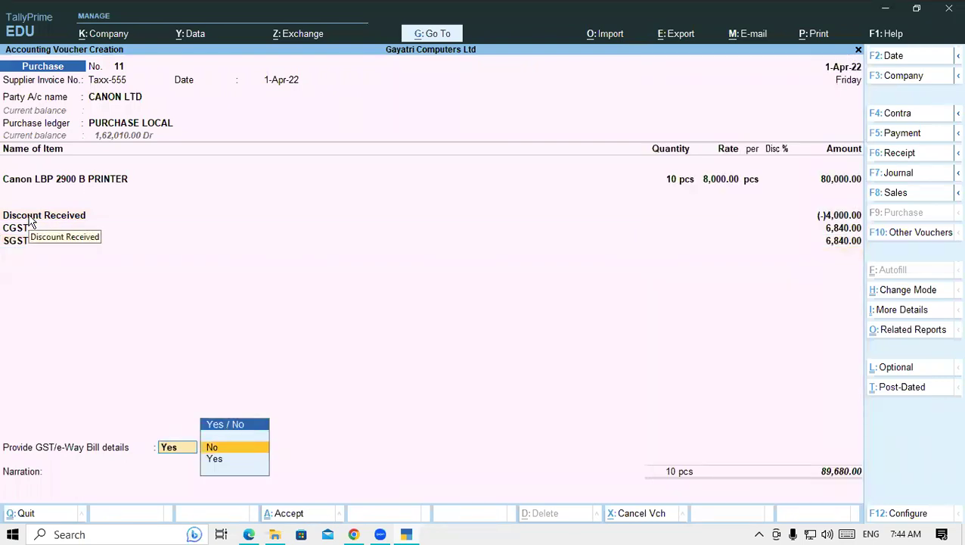
key(Return)
- Accept the bill-wise details for CANON LTD as a New Ref named Taxx-555 for the full amount
key(Return)
key(Return)
key(Return)
key(Return)
key(Return)
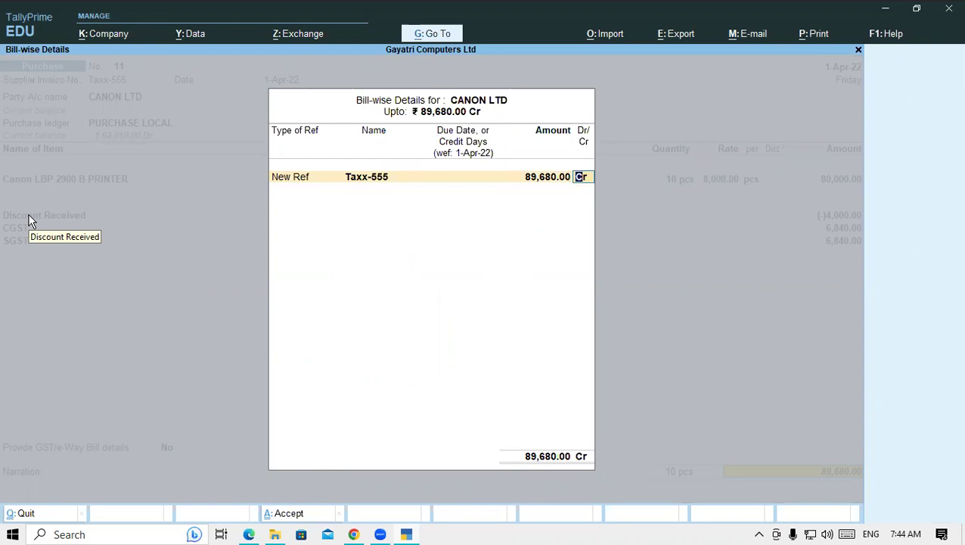
key(Return)
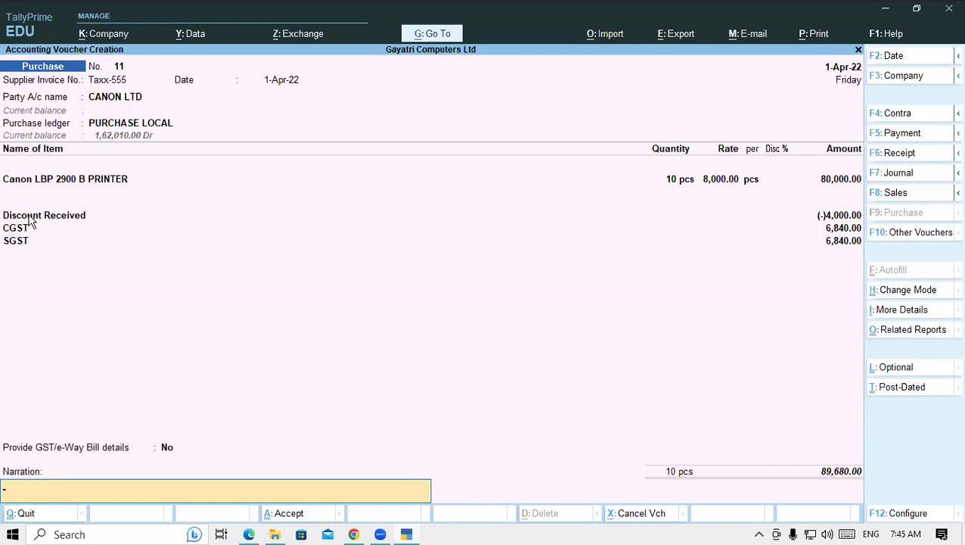
- Check the tax amounts in the built-in calculator with 76000*18/100 and 13680/2
key(ctrl+n)
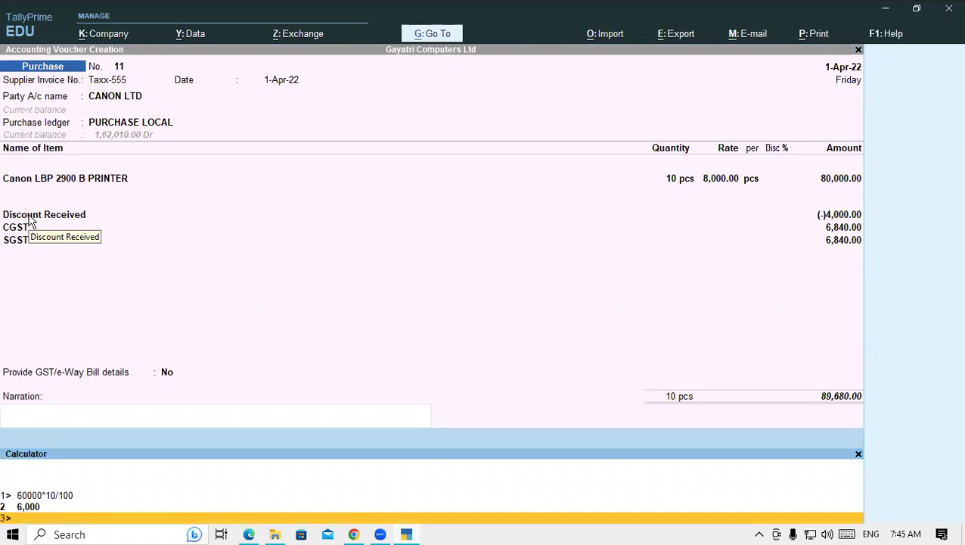
text(76000*18/100)
key(Return)
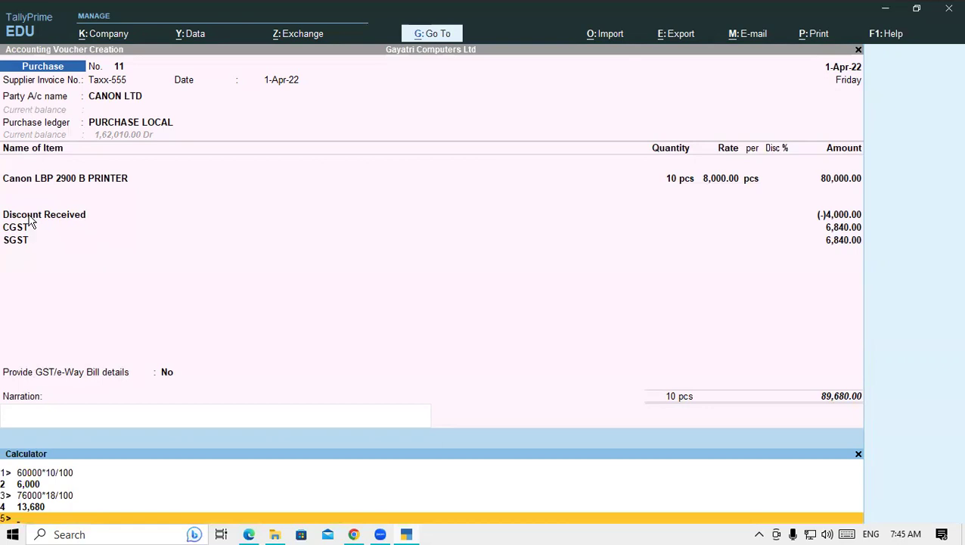
text(1)
text(9680)
text(/2)
key(BackSpace)
key(BackSpace)
key(BackSpace)
key(BackSpace)
key(BackSpace)
key(BackSpace)
text(3680/2)
key(Return)
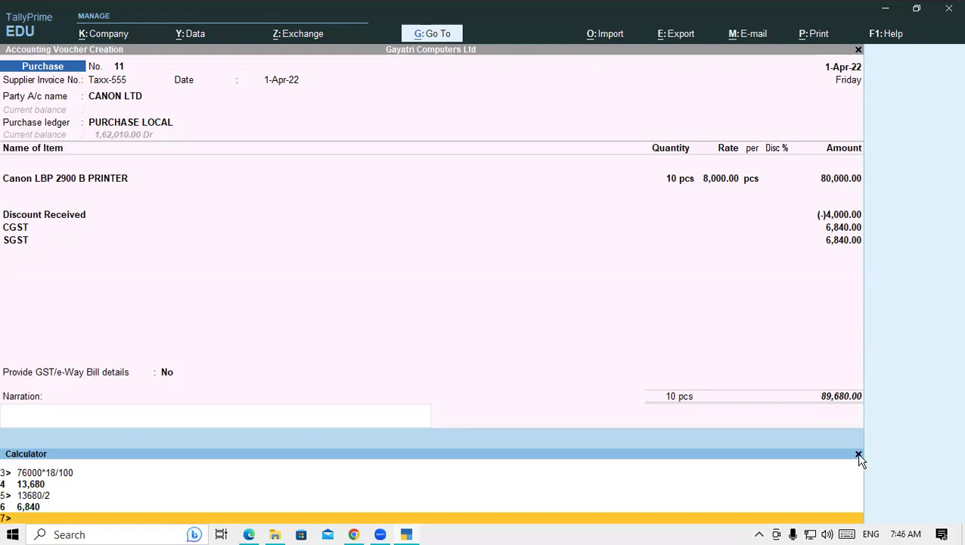
- Close the calculator and save the Canon purchase voucher without a narration
click(858, 454)
key(Return)
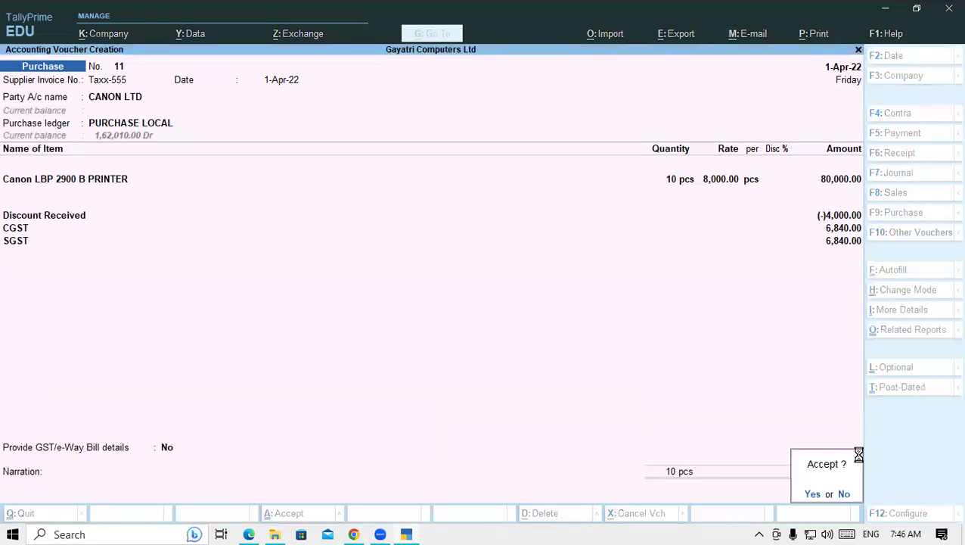
key(Return)
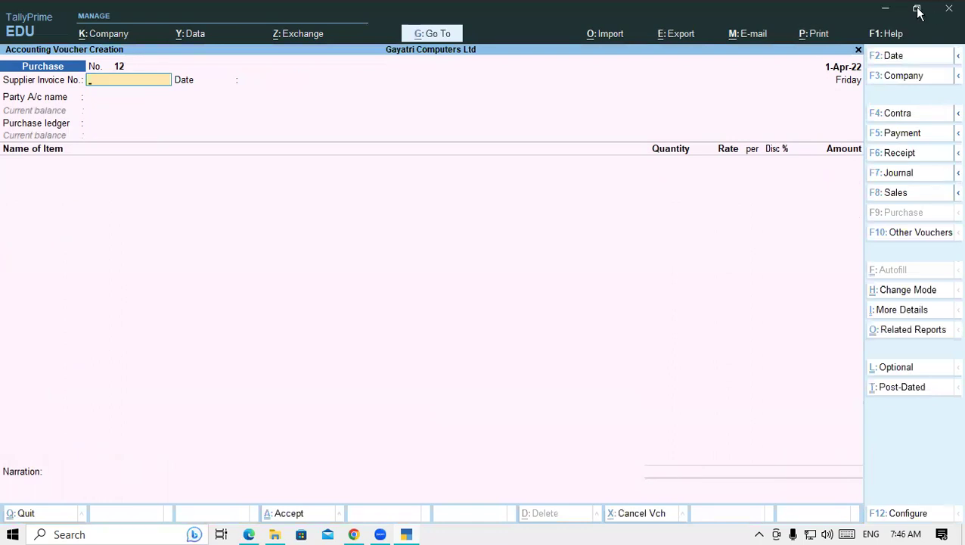
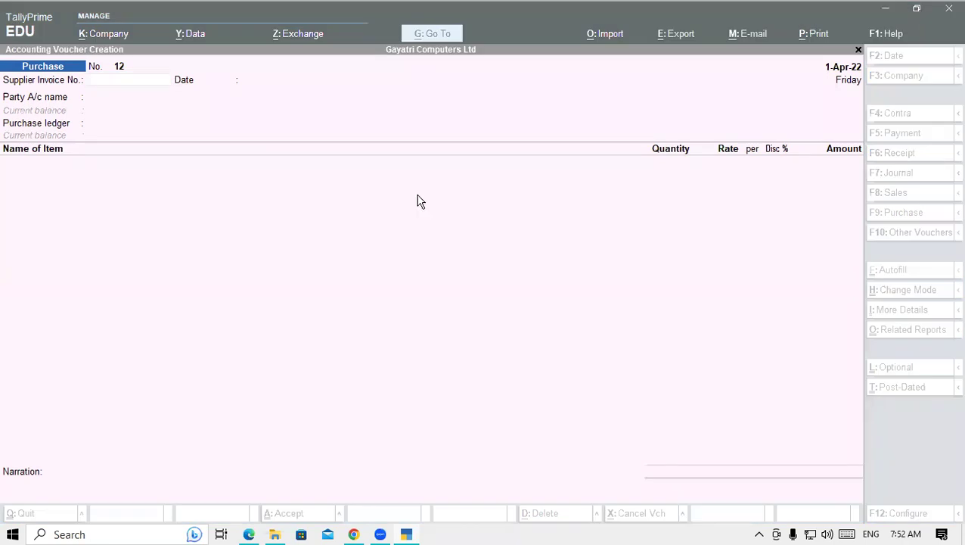
- Read transaction 11, the Brother HL 5450 DN printer purchase, in the PDF and return to TallyPrime
click(417, 200)
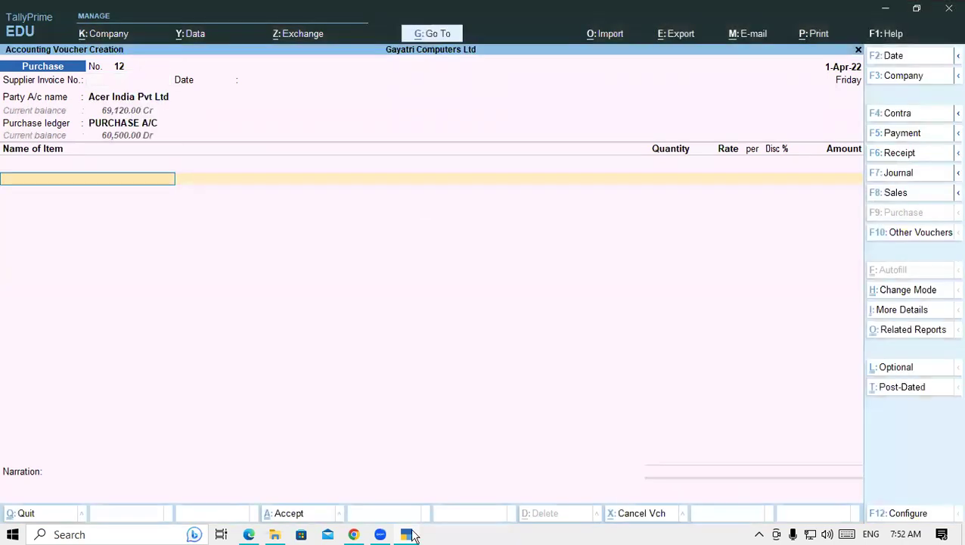
click(255, 535)
scroll(299, 425, down, 5)
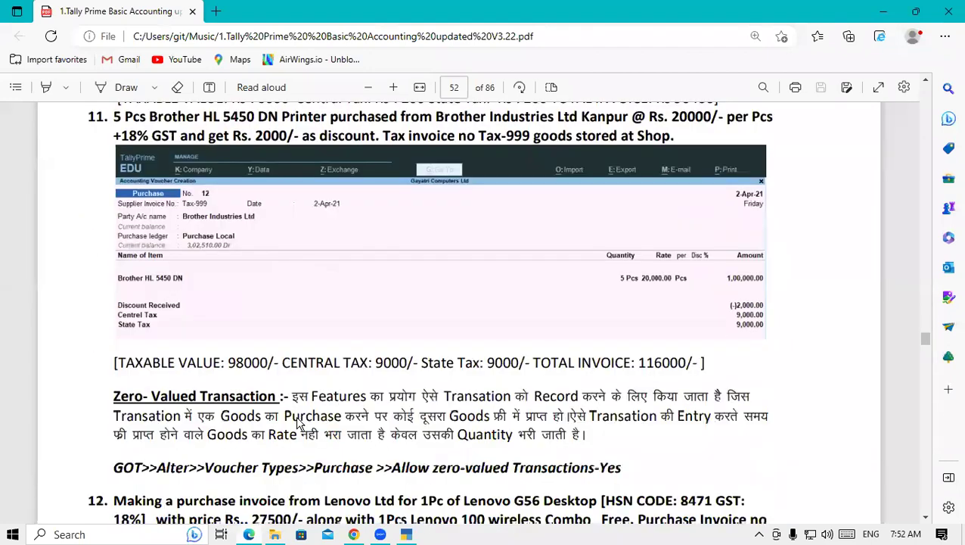
scroll(299, 424, up, 2)
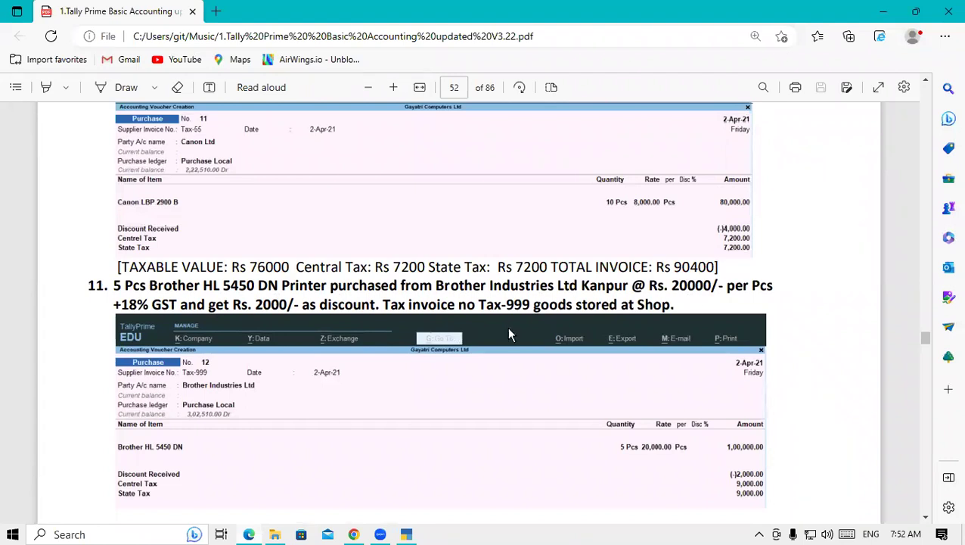
click(414, 534)
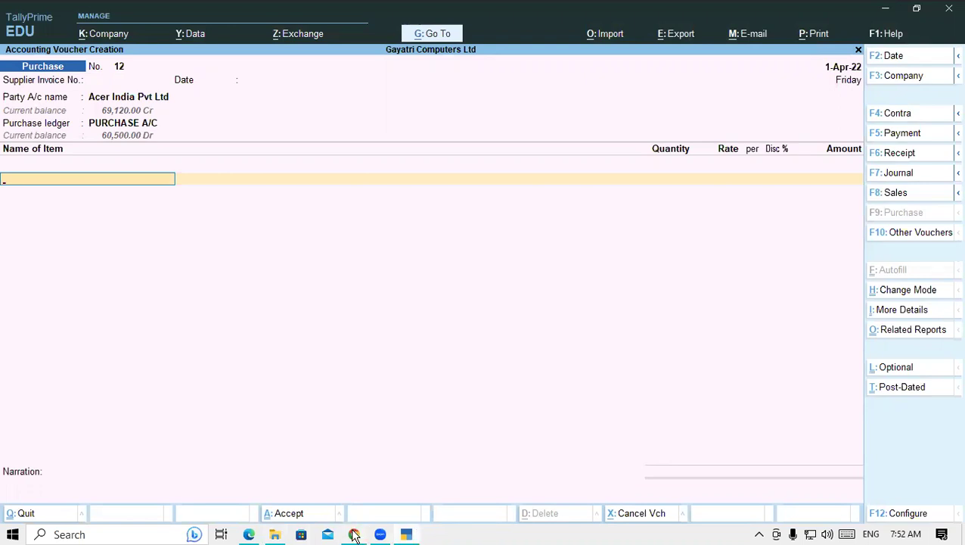
click(252, 534)
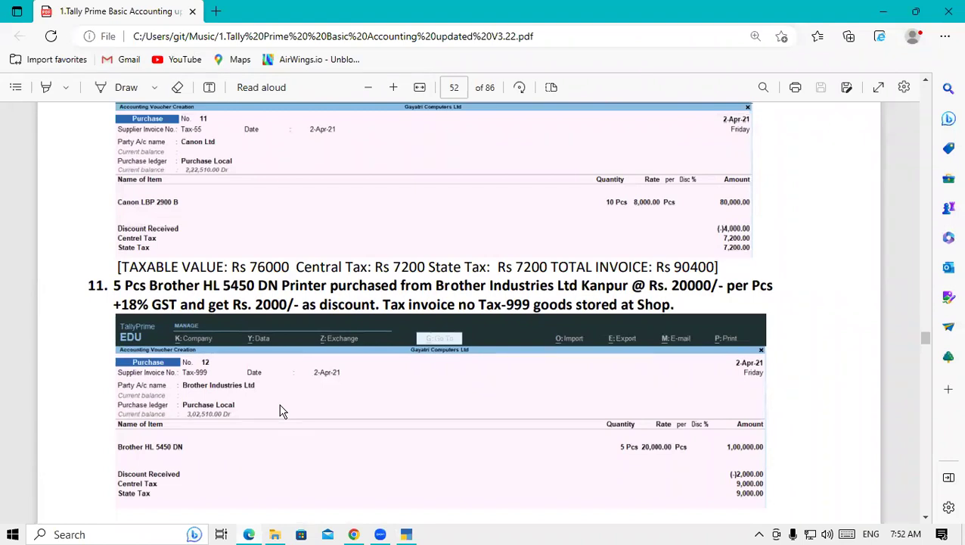
click(407, 534)
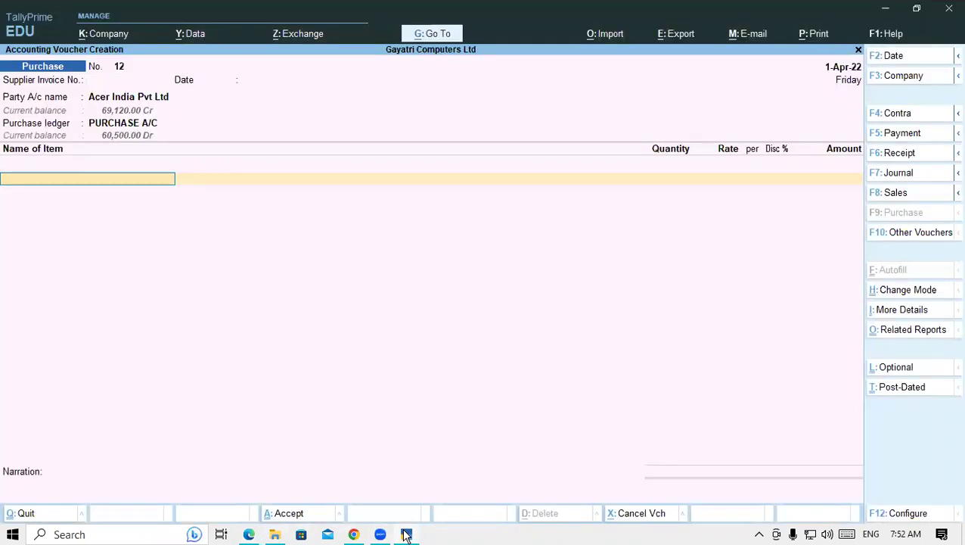
- Discard the Acer India Pvt Ltd entry and restart purchase voucher 12 with supplier invoice number tax-555 dated 1-Apr-22
key(Escape)
key(Return)
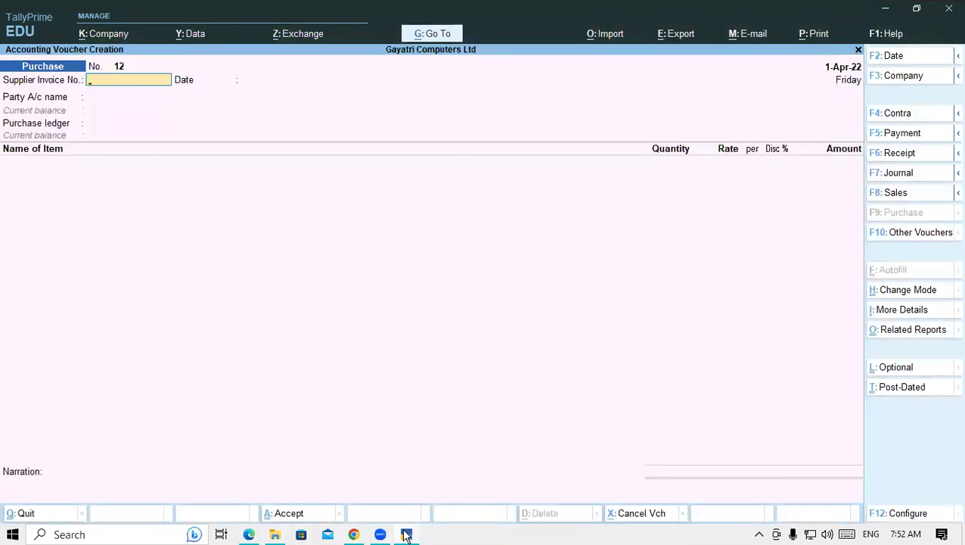
text(tax-555)
key(Return)
key(Return)
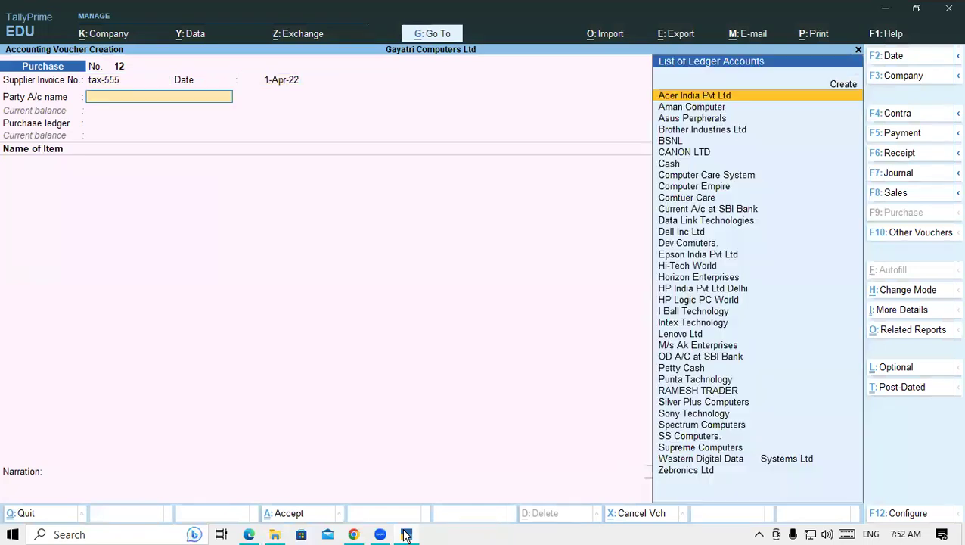
- Check the supplier in the PDF and set the party account to Brother Industries Ltd, leaving the receipt details empty
click(251, 532)
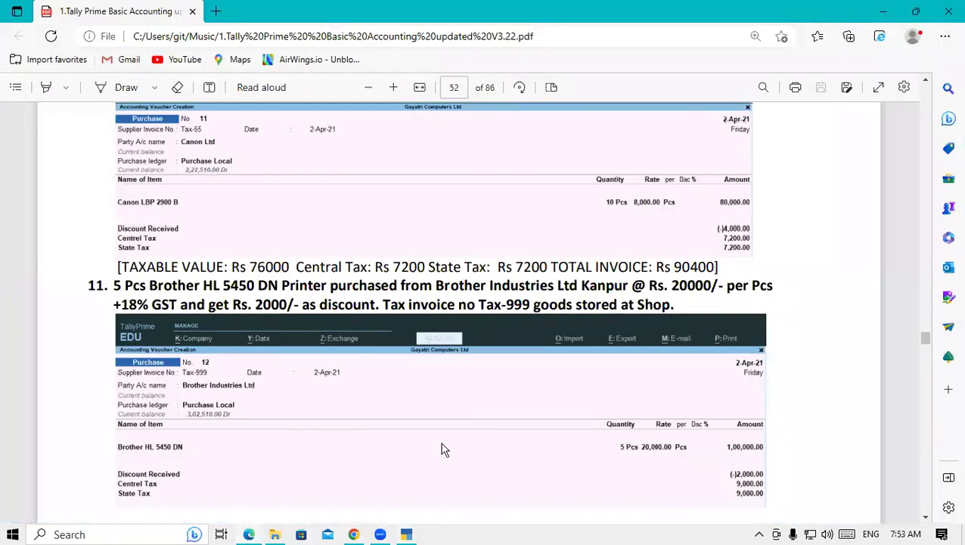
click(406, 534)
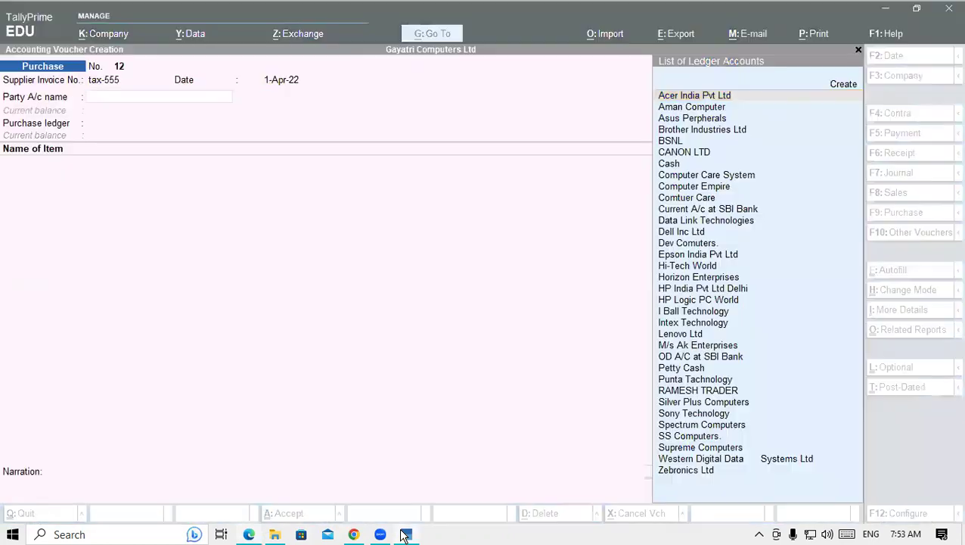
text(Br)
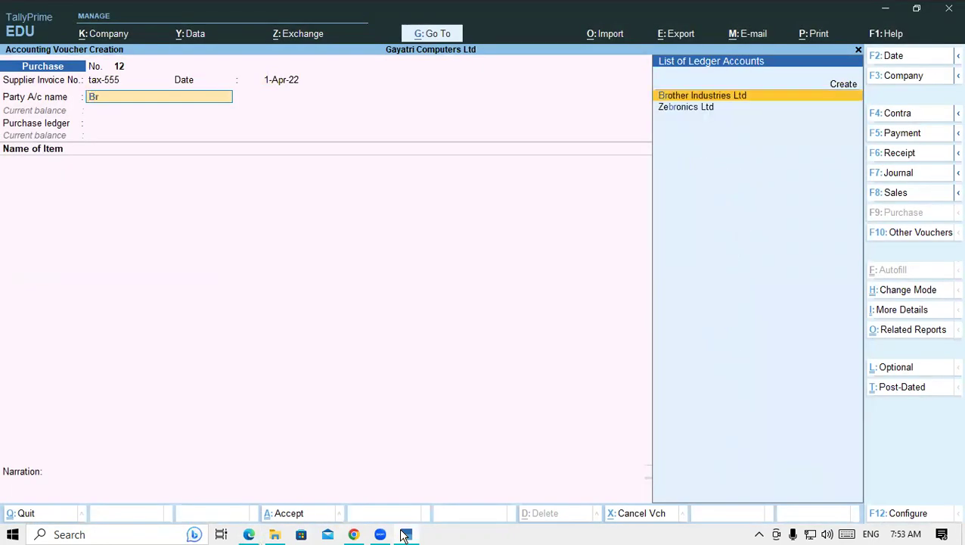
key(Return)
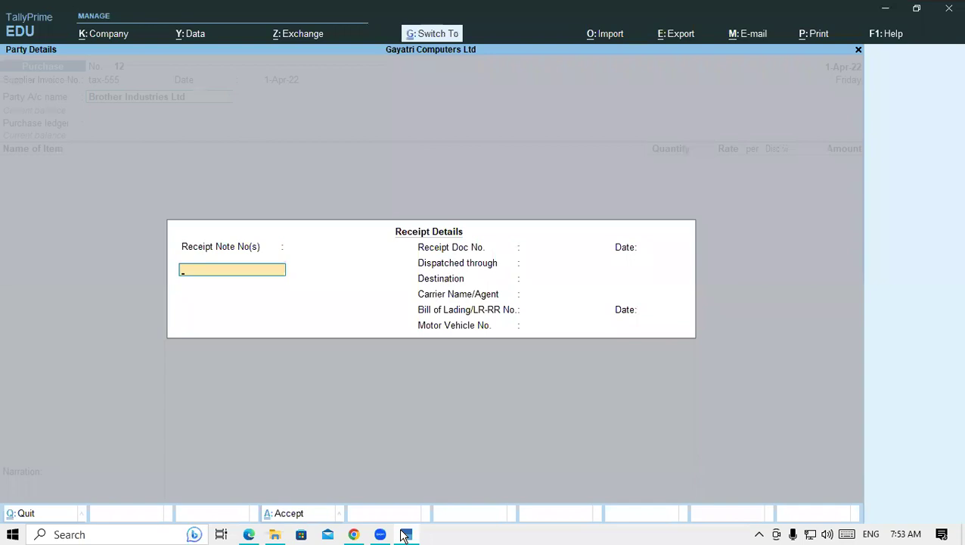
key(Return)
key(Return)
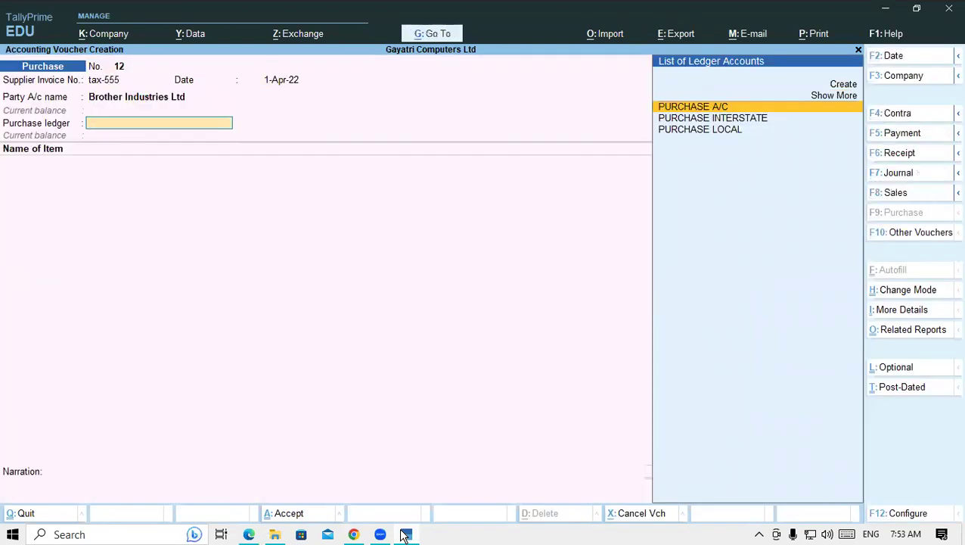
- Set the purchase ledger to PURCHASE LOCAL, check the item in the PDF, and add Brother HL 5450 DN PRINTER to the voucher
key(Down)
key(Down)
key(Return)
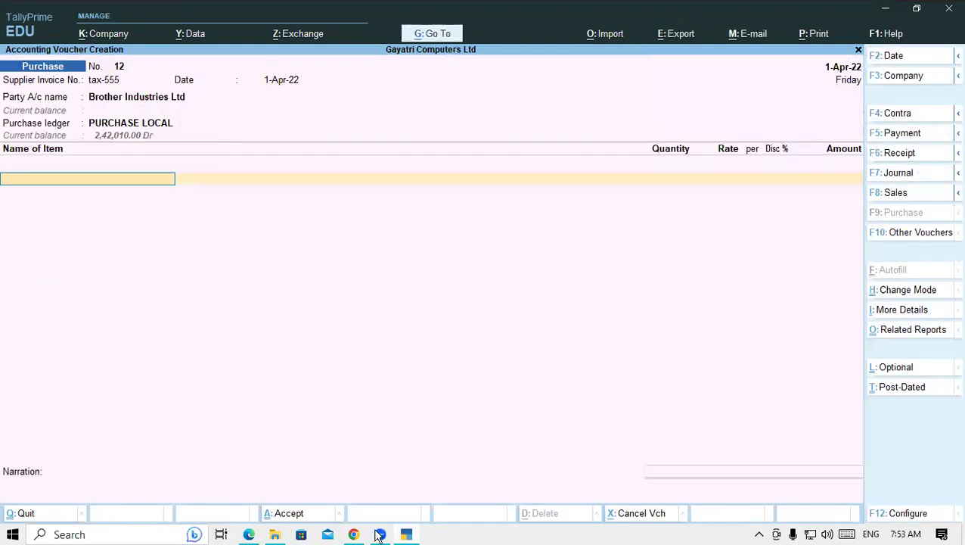
click(250, 534)
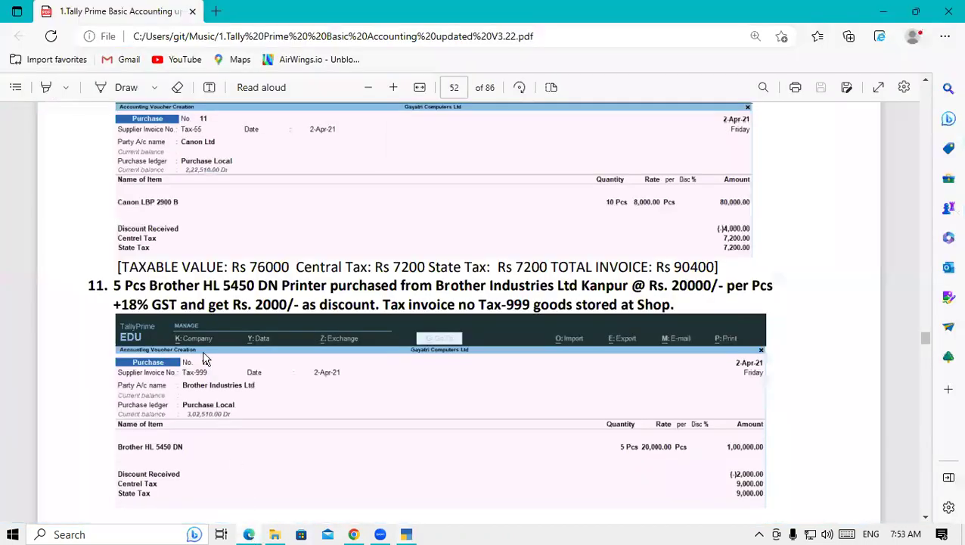
click(407, 534)
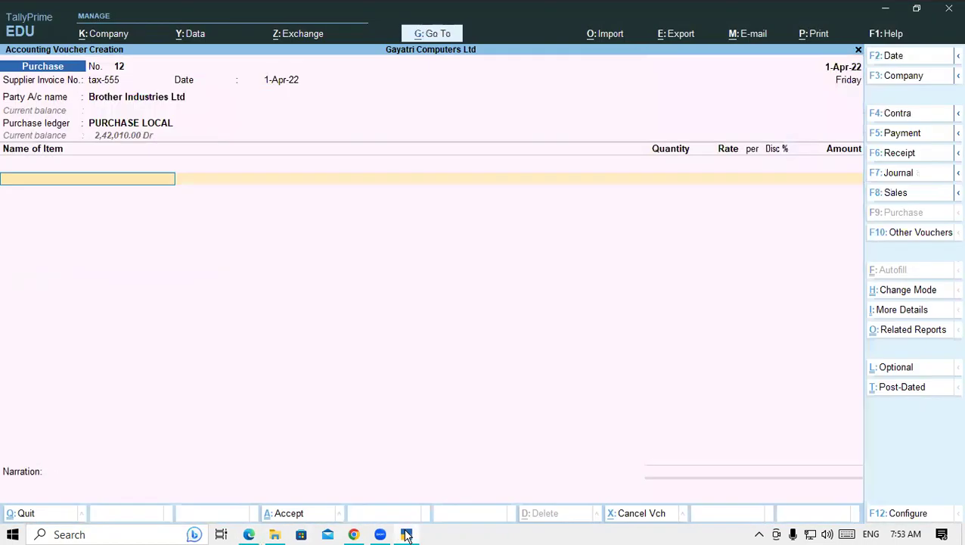
text(B)
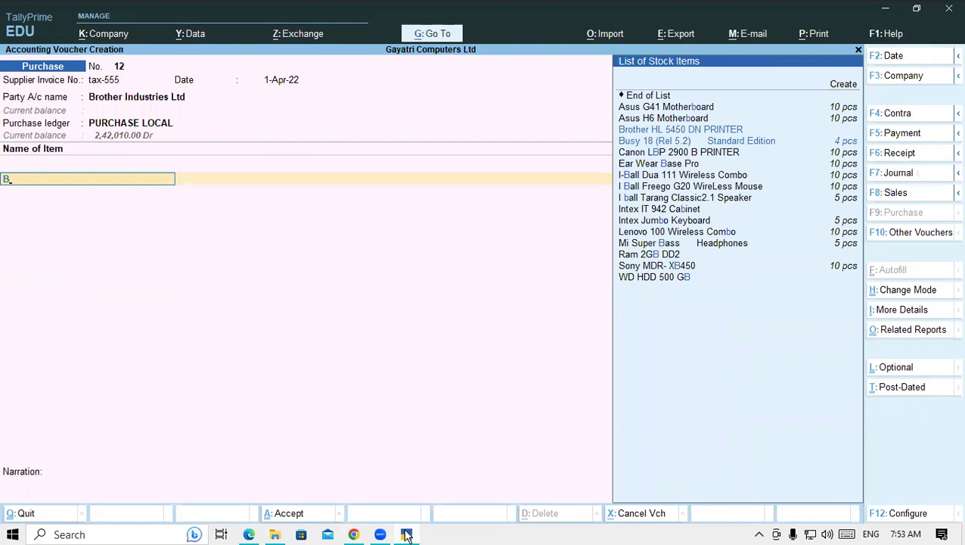
key(Return)
key(Return)
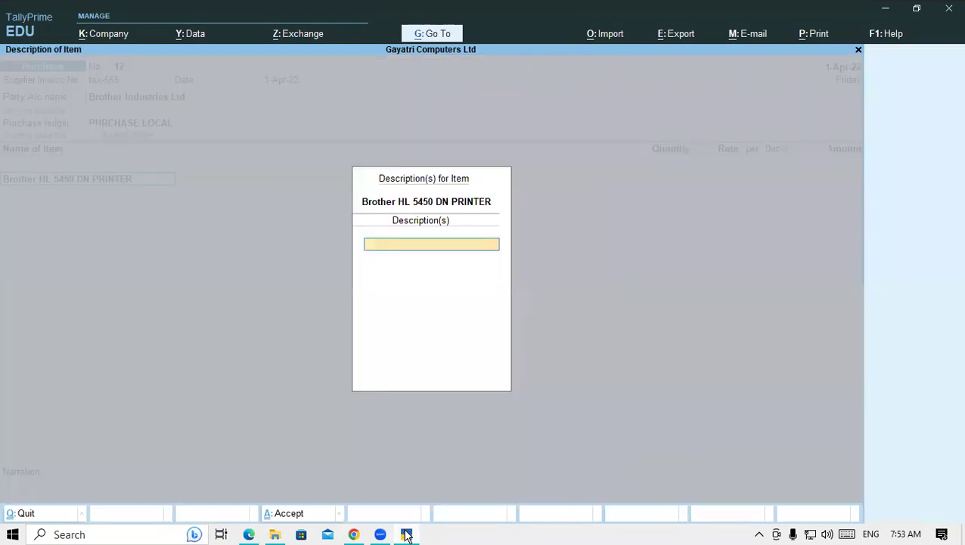
- Check transaction 11 in the PDF and allocate 5 pcs of the Brother printer to Shop at a rate of 20,000, without an item description
click(249, 534)
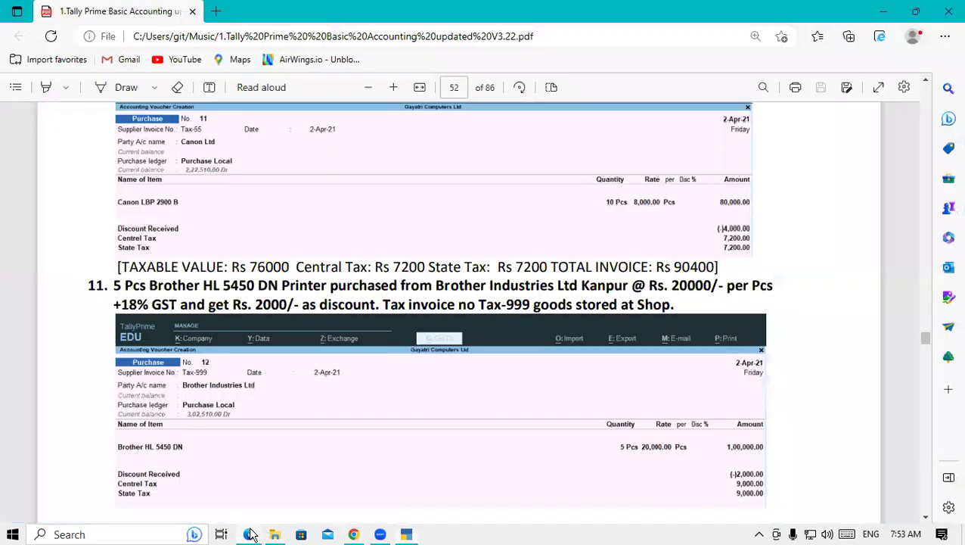
click(405, 534)
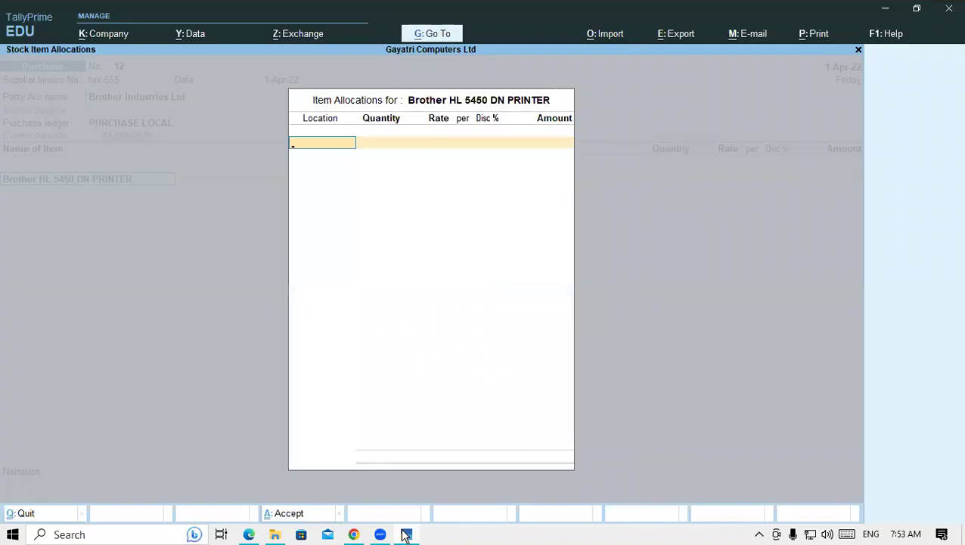
key(Return)
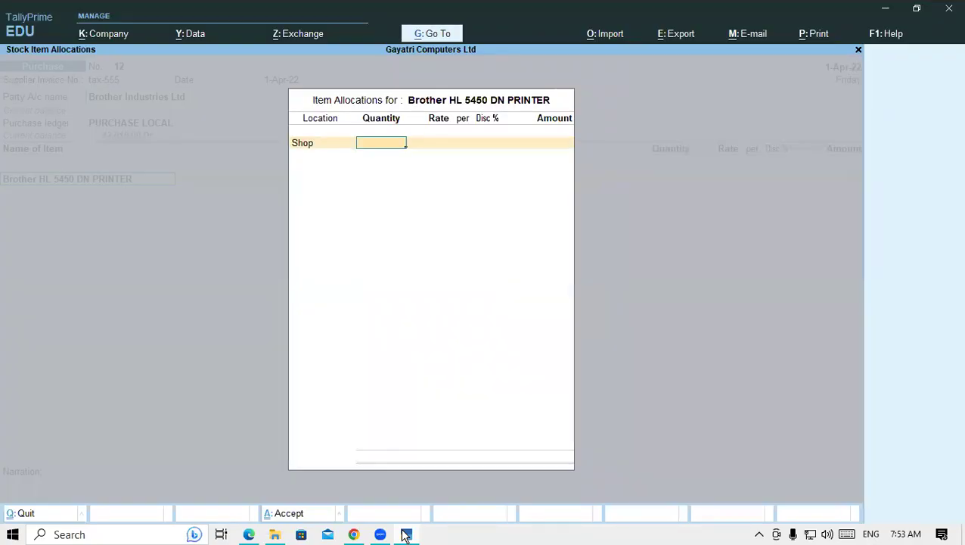
text(5)
key(Return)
text(20000)
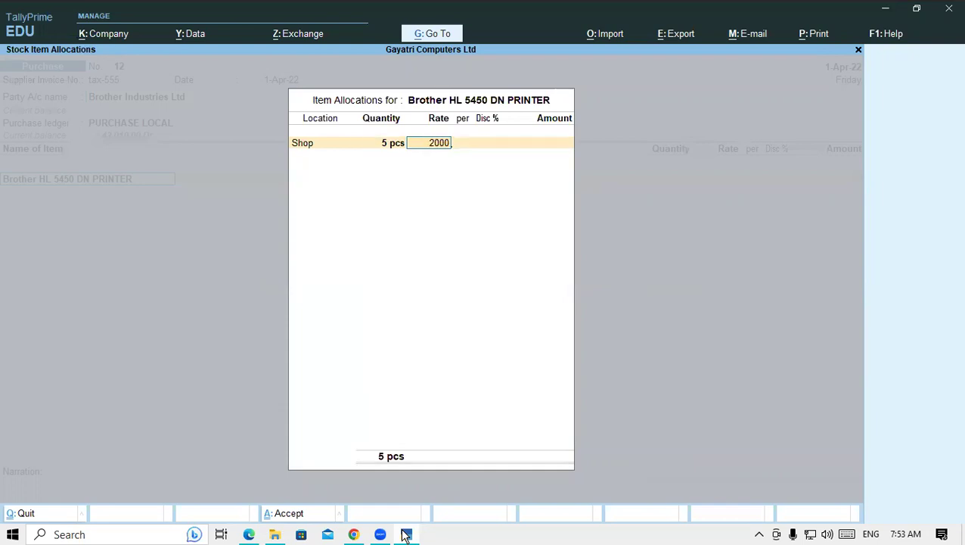
key(Return)
key(Return)
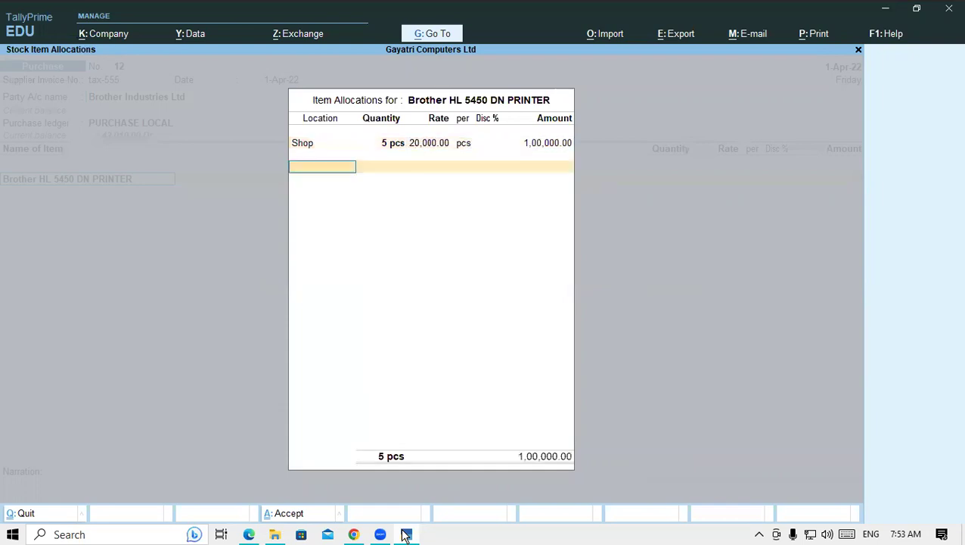
key(Return)
key(Return)
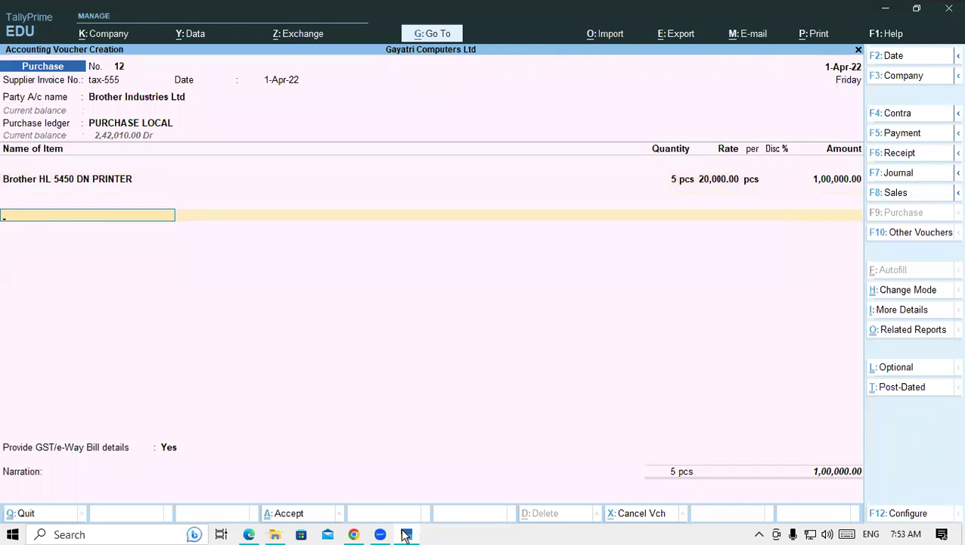
- Check the tax invoice number in the PDF and correct the voucher's supplier invoice number to tax-999
click(249, 534)
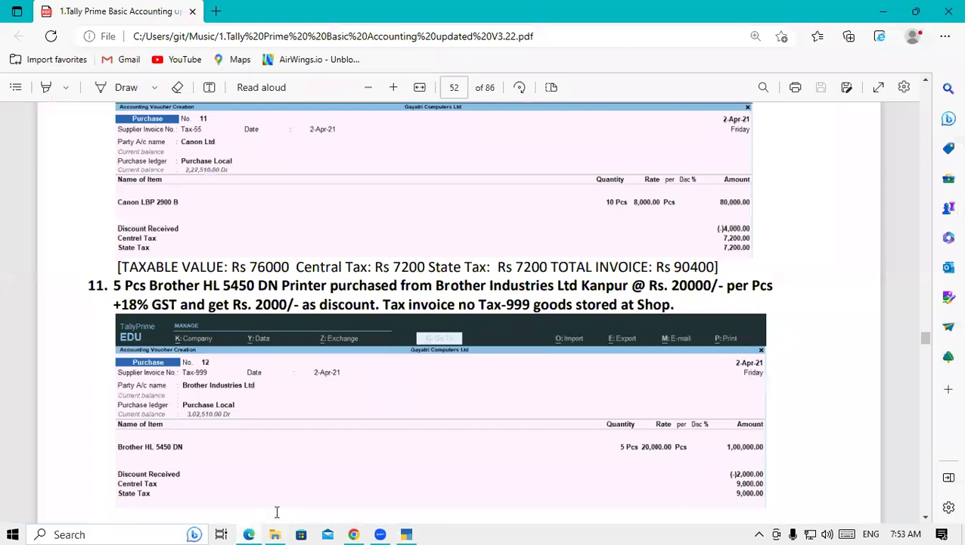
click(405, 534)
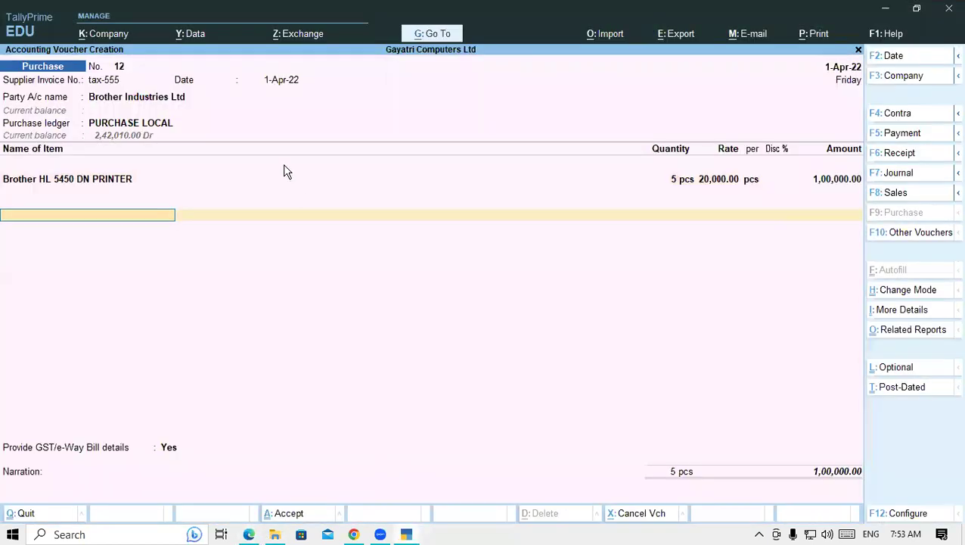
click(115, 83)
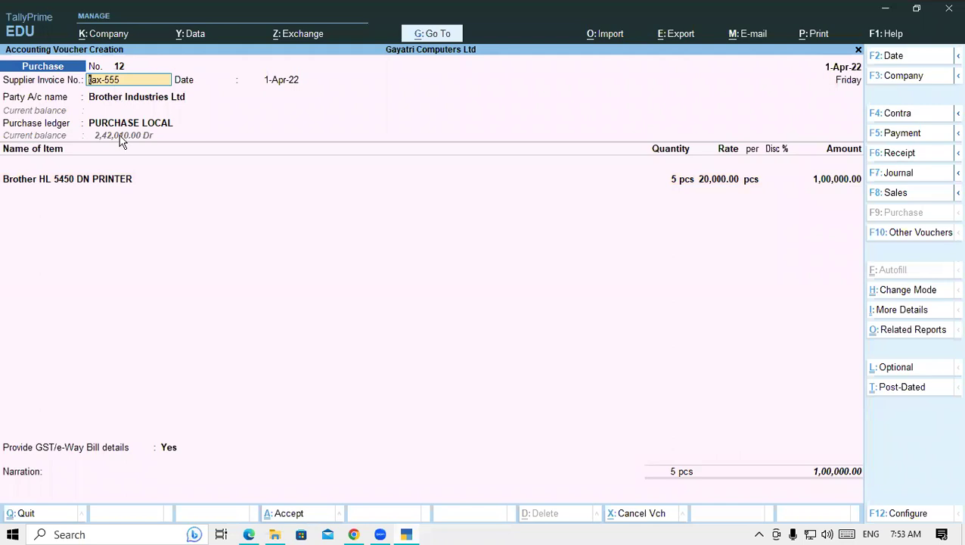
text(tax-999)
key(Return)
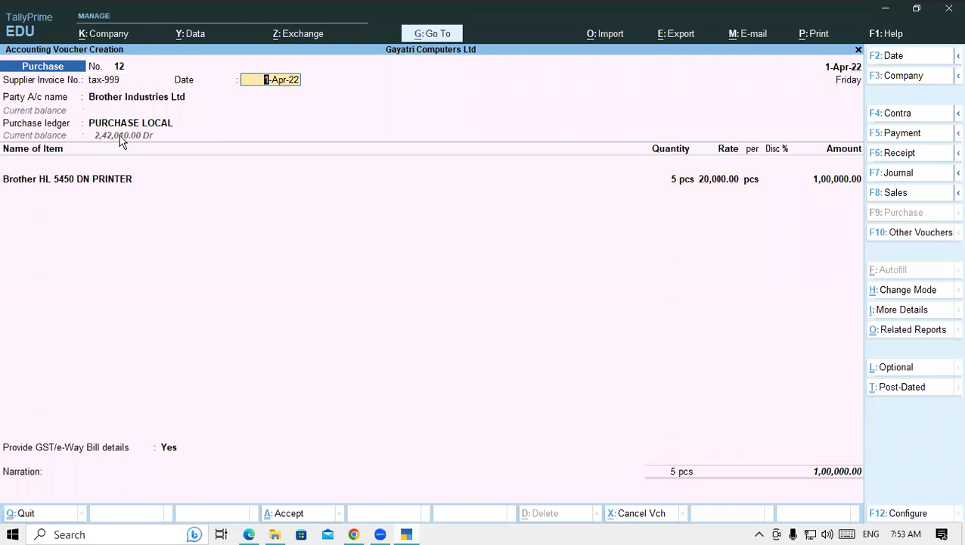
- Accept the Brother printer's item allocation again and return to the empty ledger line below the item
click(107, 183)
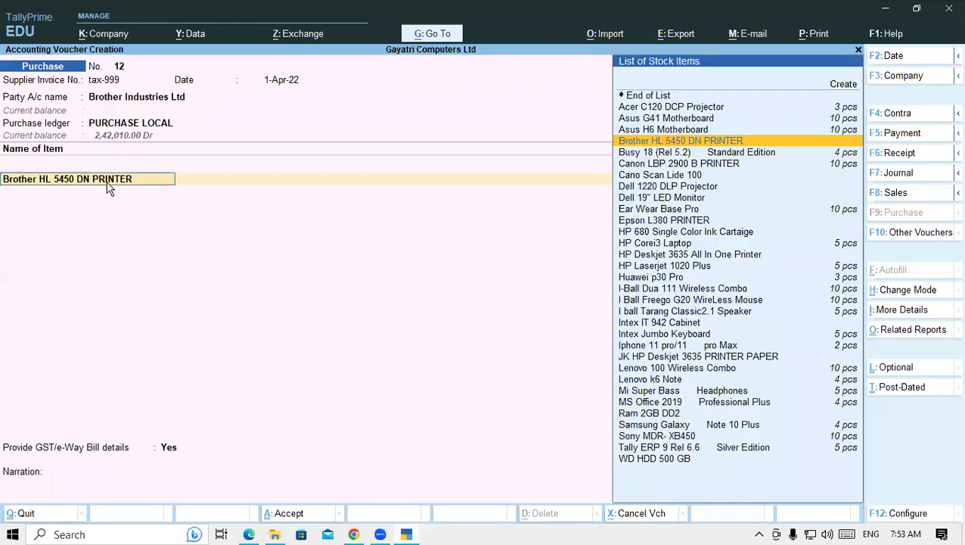
key(Return)
key(Return)
key(Return)
key(Return)
key(Return)
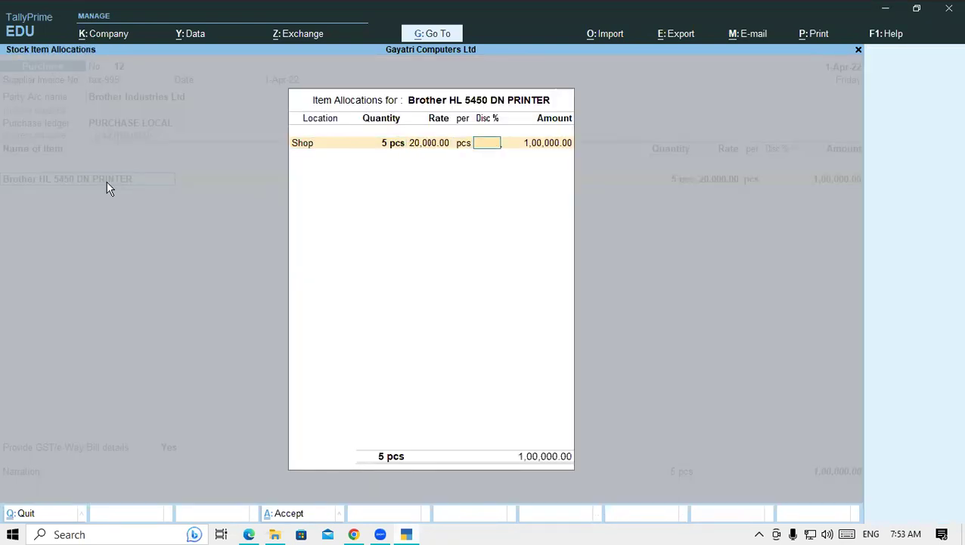
key(Return)
key(Return)
key(Return)
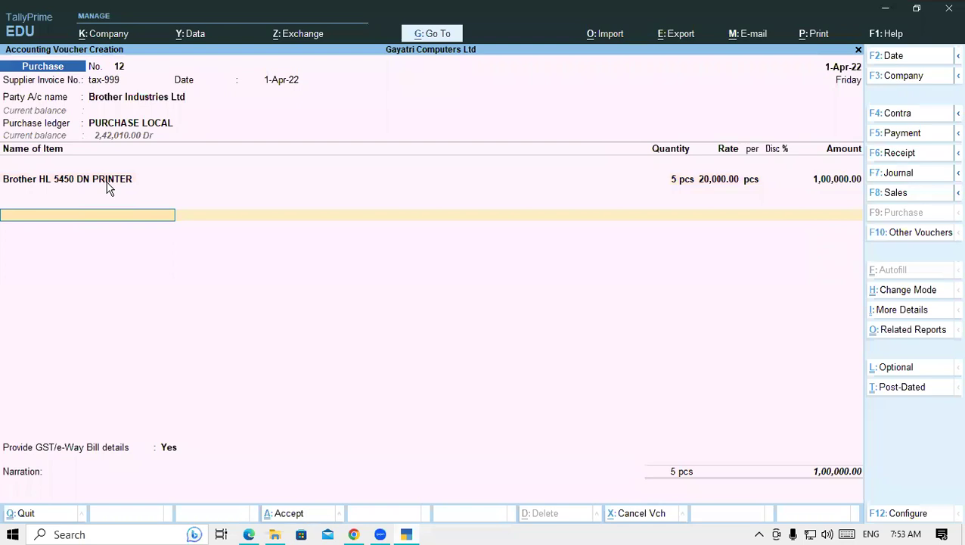
- Check the discount in the PDF and add a Discount Received ledger line of -2000 below the printer item
click(249, 534)
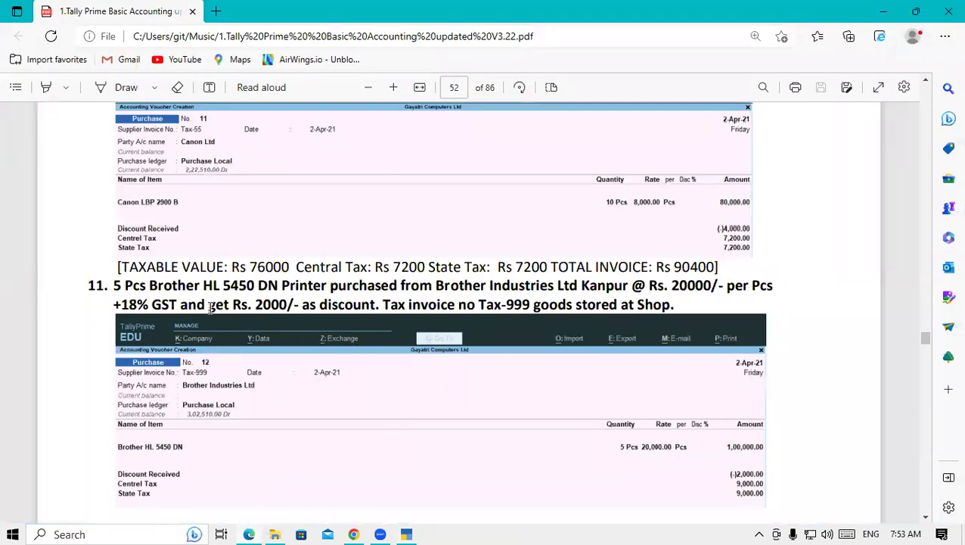
click(420, 531)
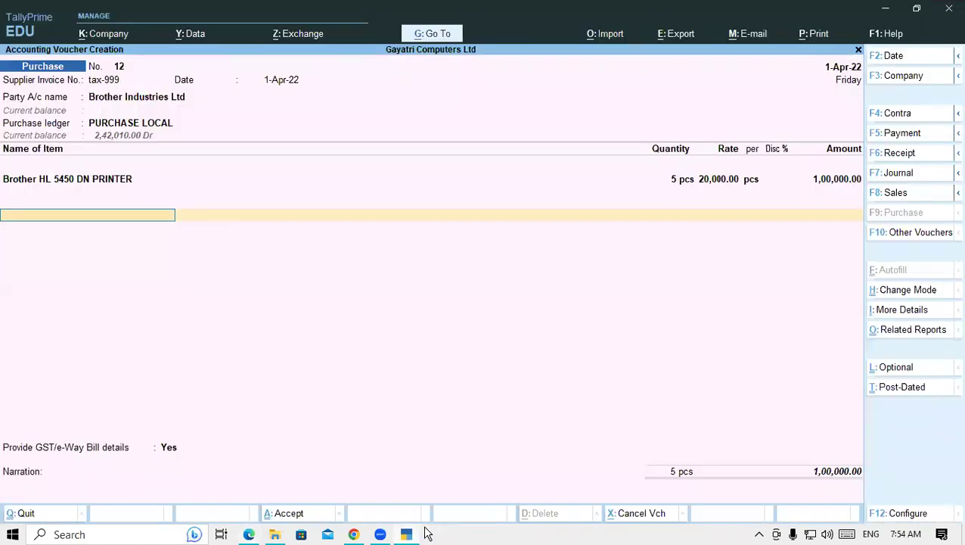
text(Brothe)
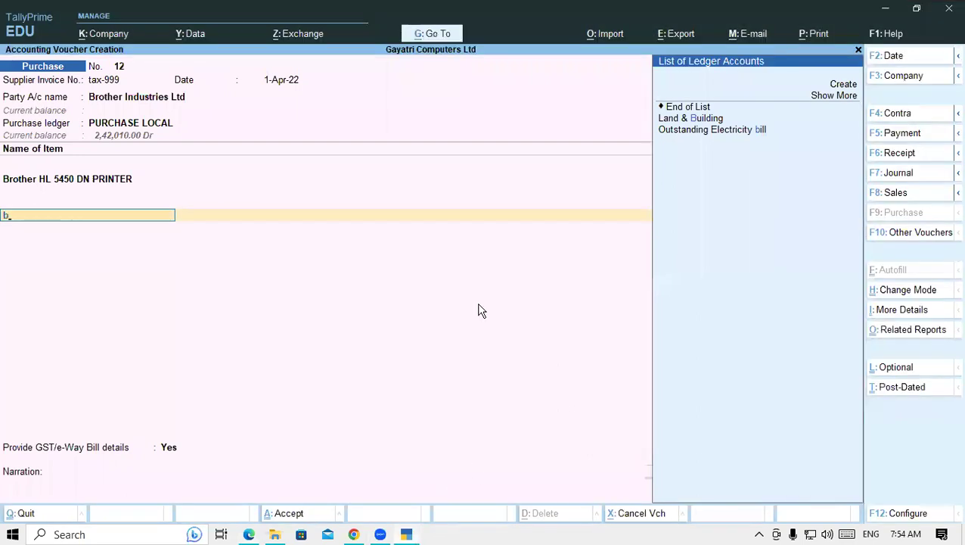
text(r)
key(BackSpace)
text(d)
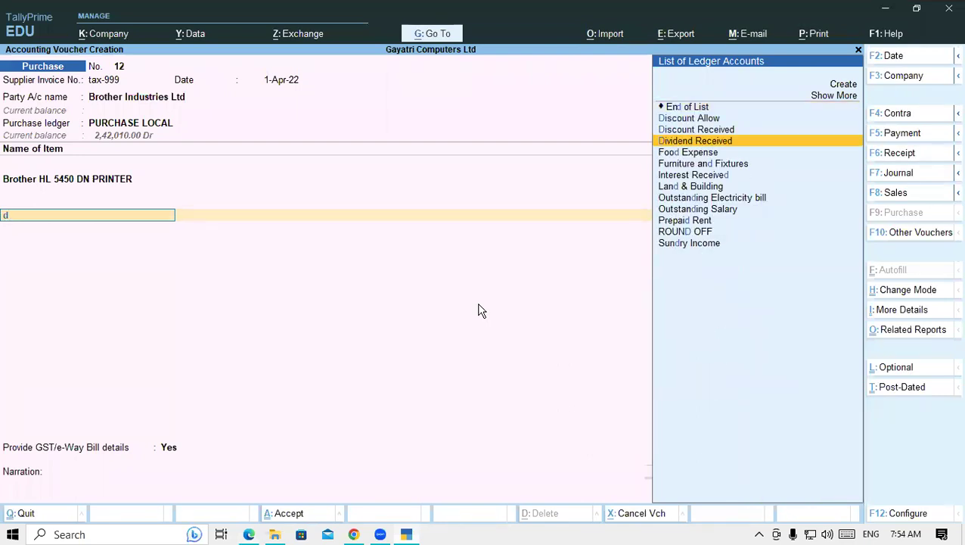
key(Up)
key(Return)
key(Return)
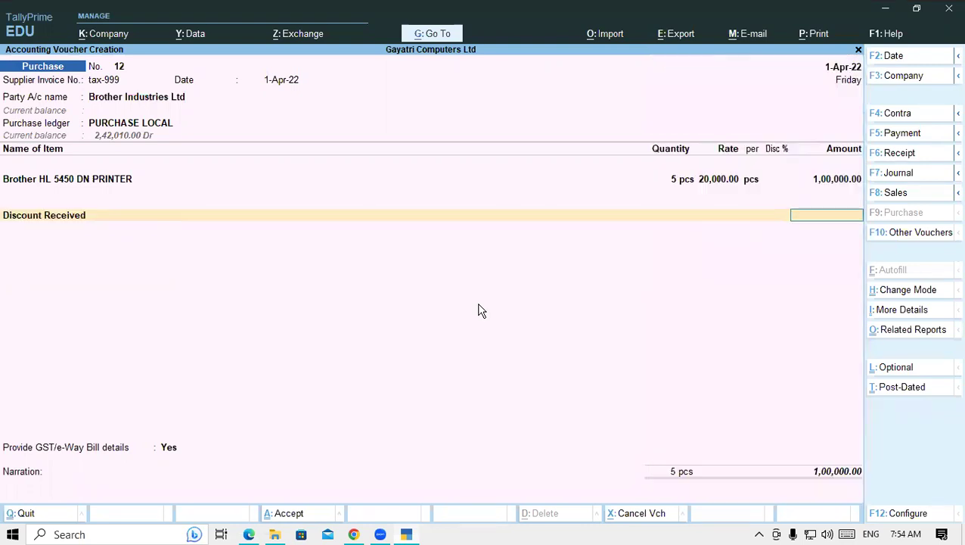
text(-2000)
key(Return)
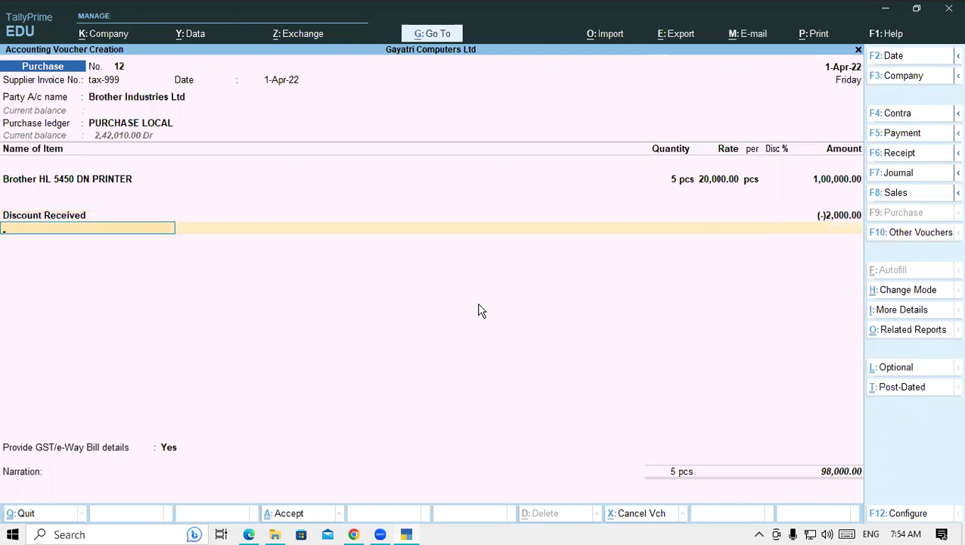
- Add the CGST and SGST ledgers below the discount line with their automatically calculated amounts
text(C)
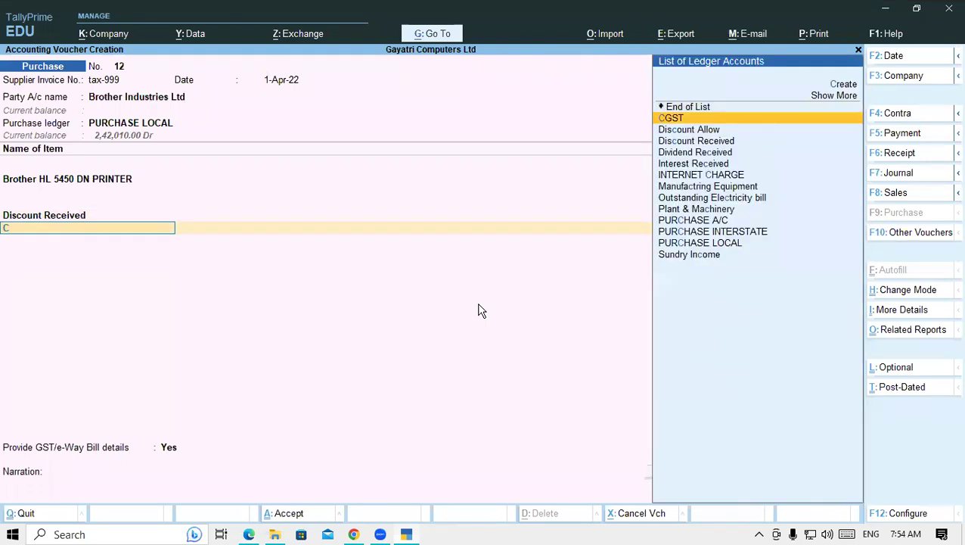
text(G)
key(Return)
key(Return)
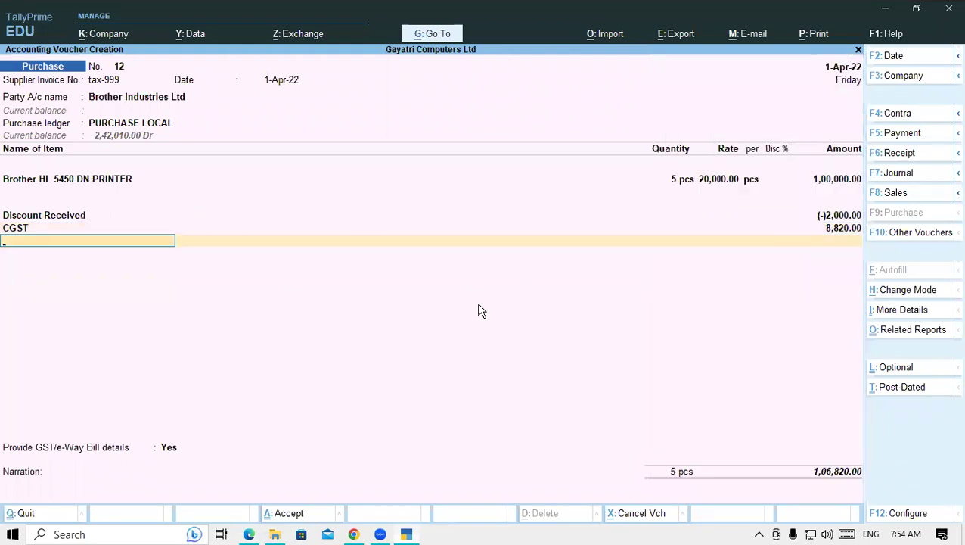
text(SG)
key(Return)
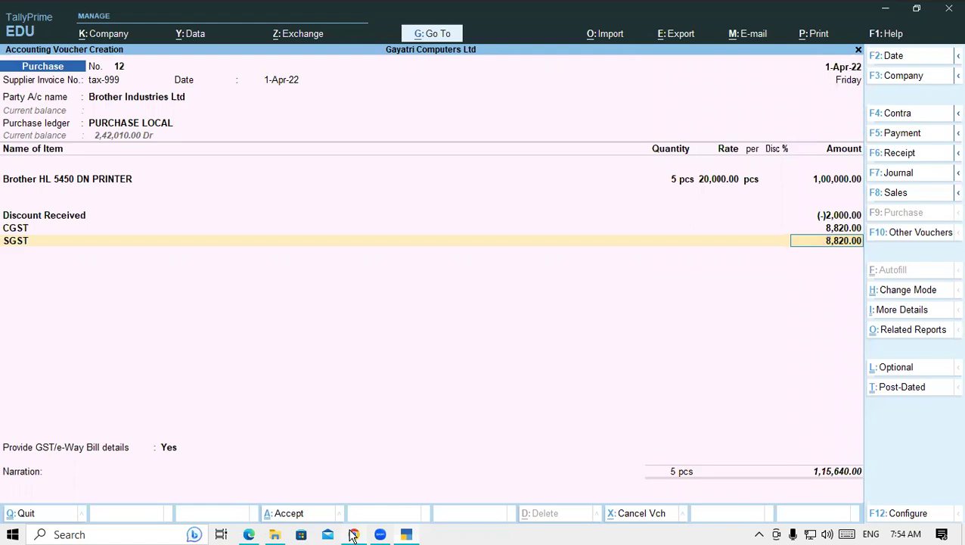
- Read the tax amounts for transaction 11 in the PDF and check the GST in TallyPrime's calculator with 98000*18/100 and 17640/2
click(250, 534)
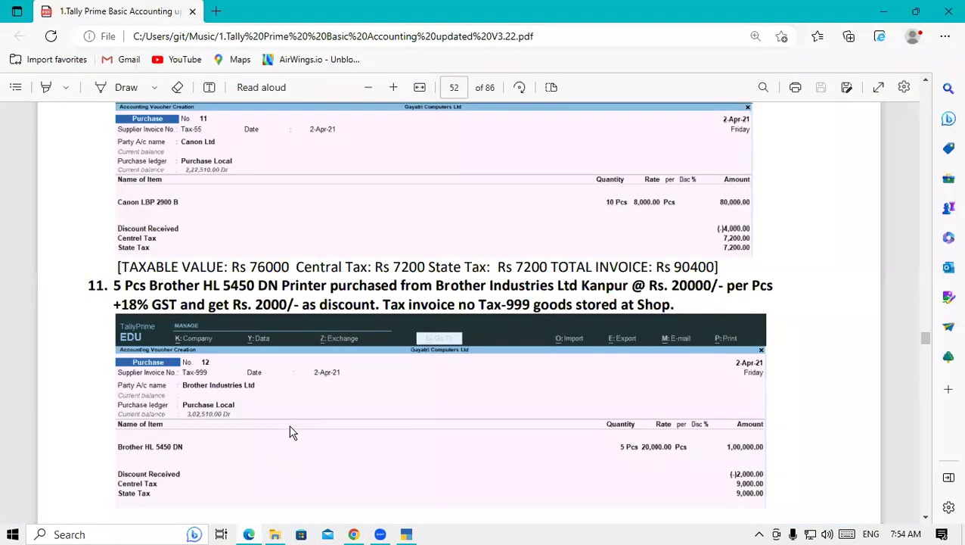
scroll(293, 432, down, 3)
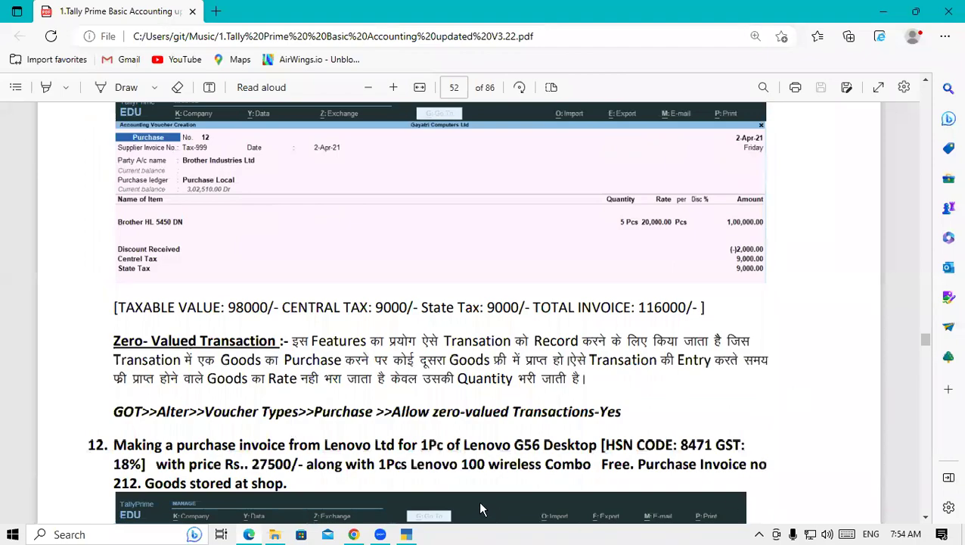
click(407, 534)
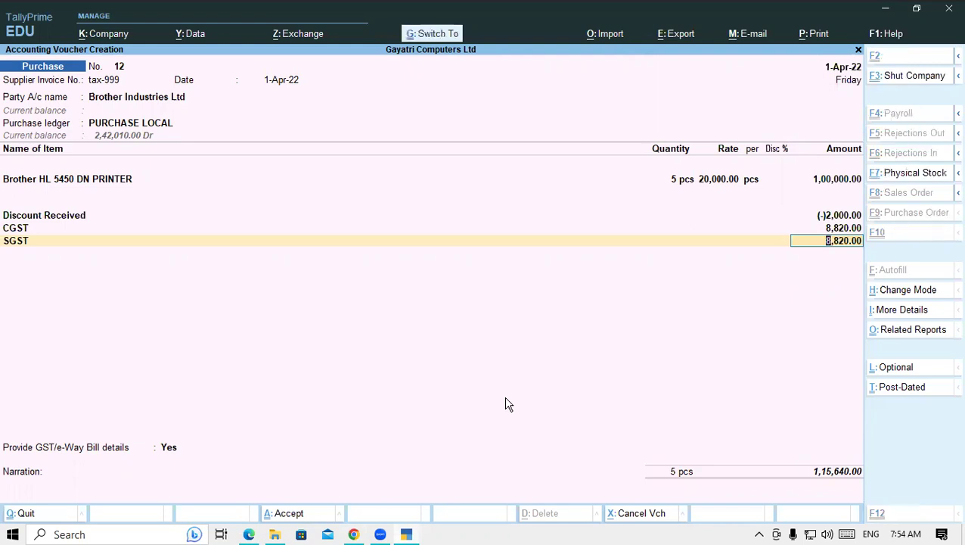
key(ctrl+n)
text(9800)
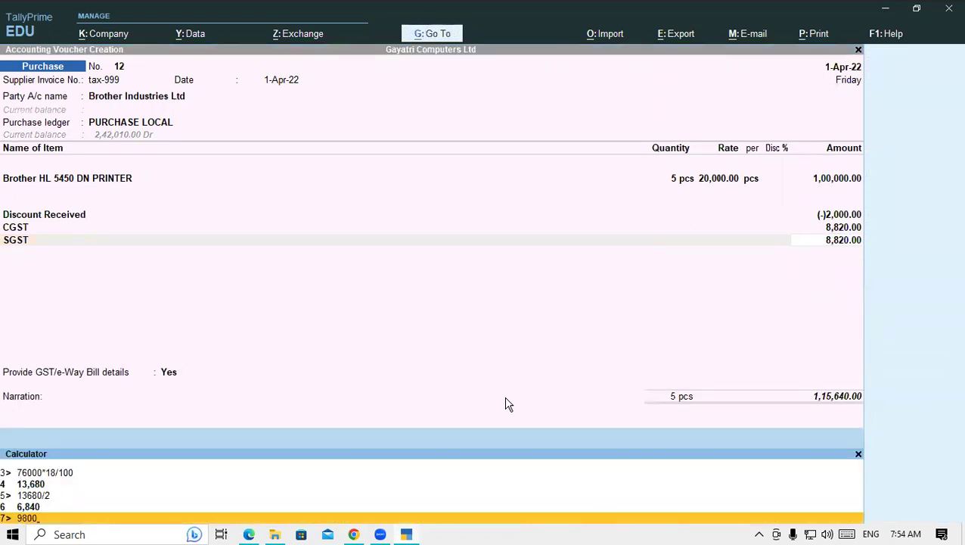
text(0*18/100)
key(Return)
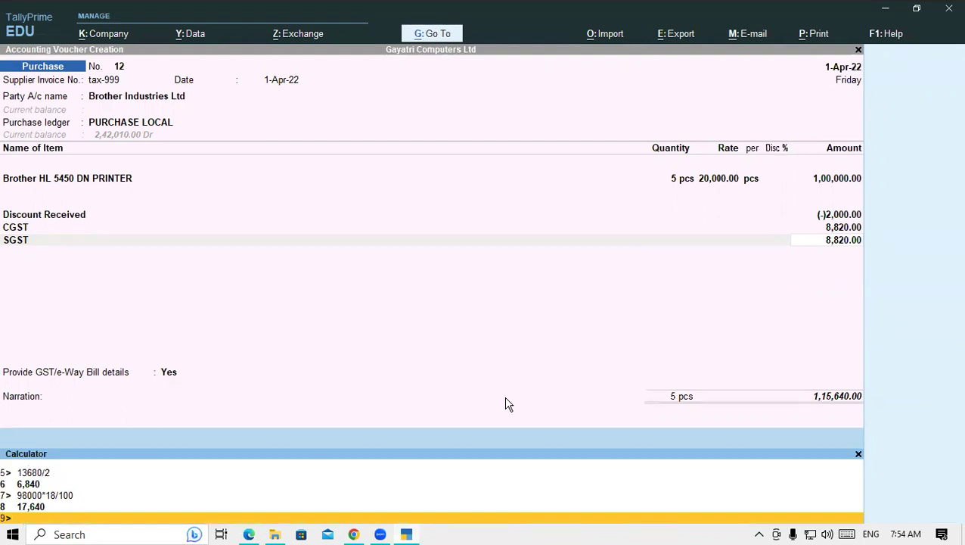
text(17640/2)
key(Return)
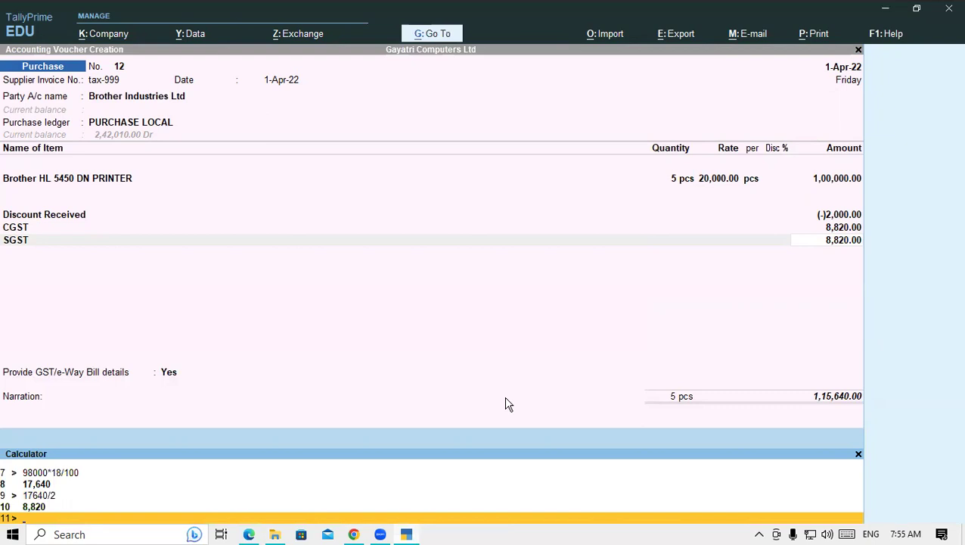
click(859, 454)
- Set Provide GST/e-Way Bill details to No and save the Brother purchase voucher without a narration
key(Return)
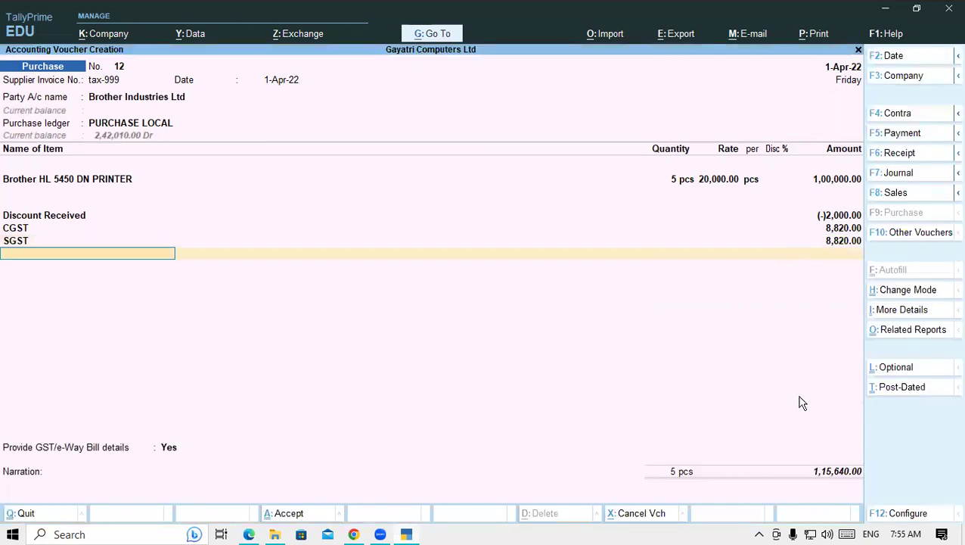
key(Return)
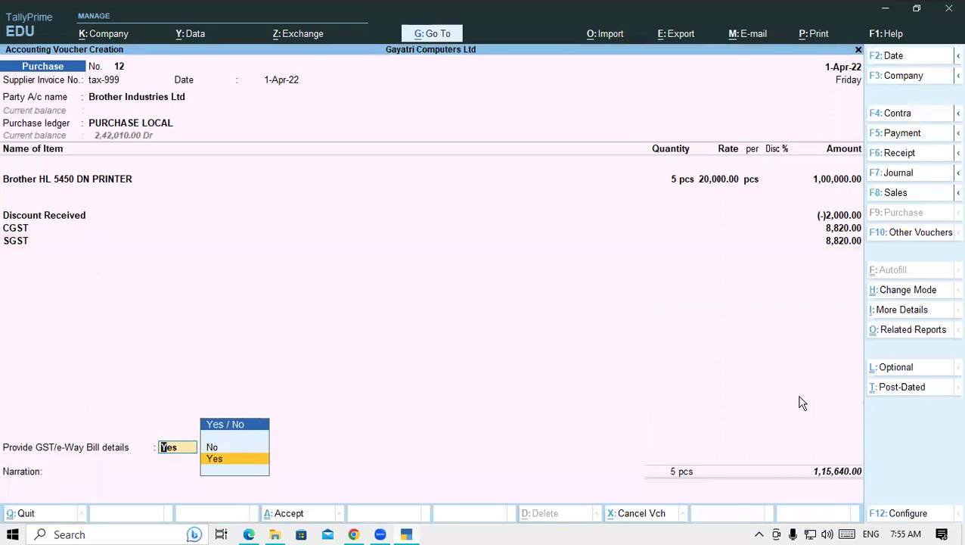
key(Up)
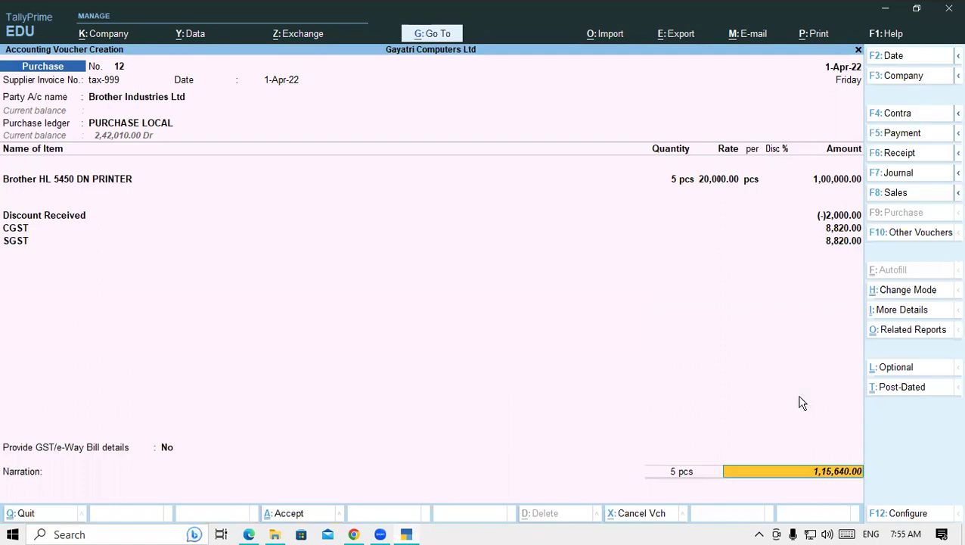
key(Return)
key(Return)
key(Return)
key(Return)
key(Return)
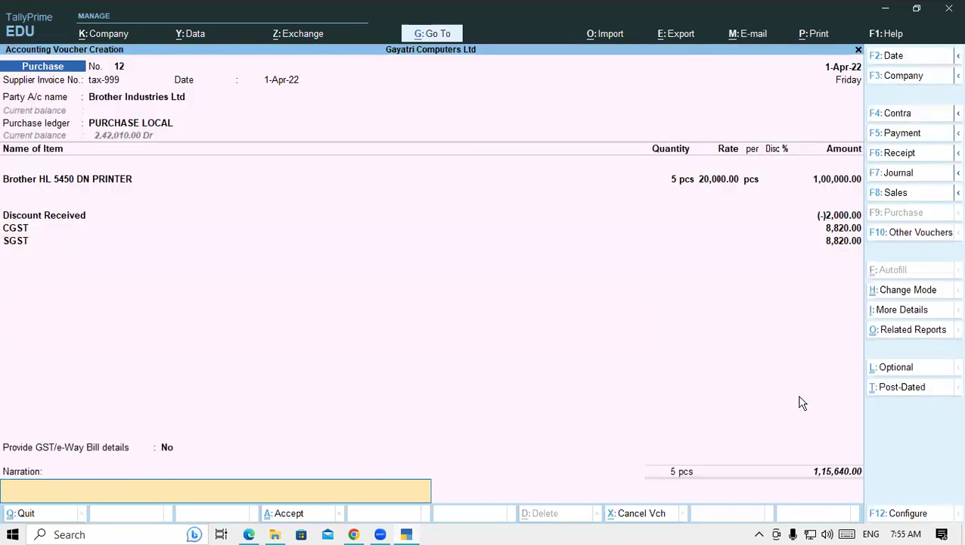
key(Return)
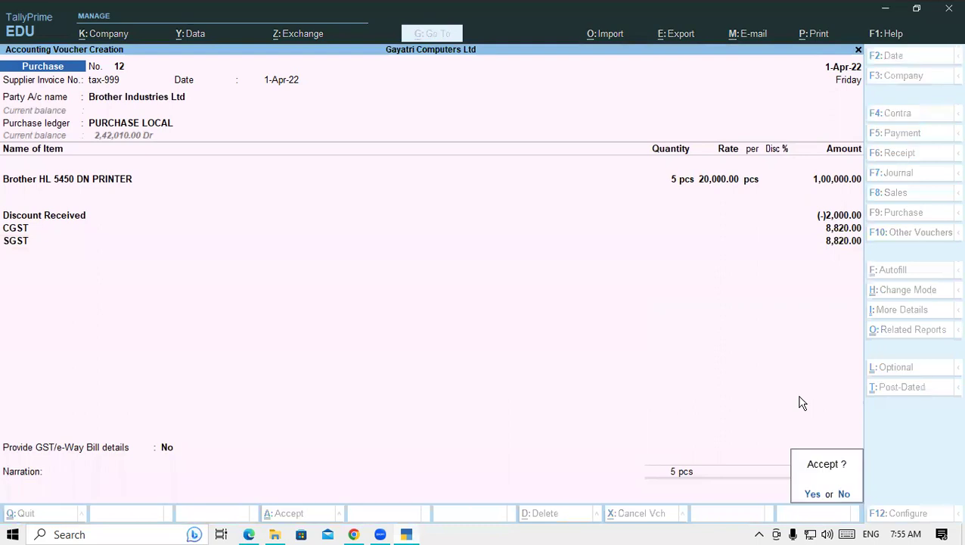
key(Return)
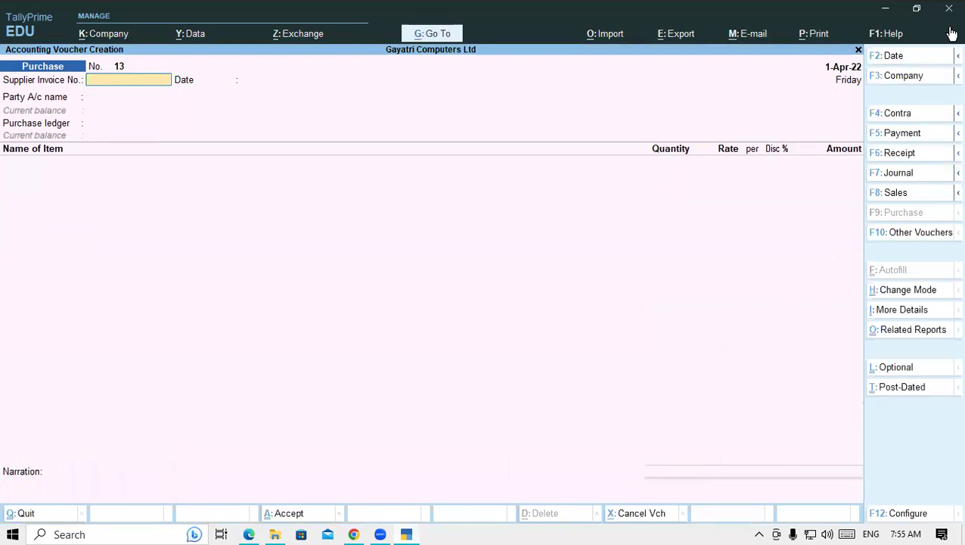